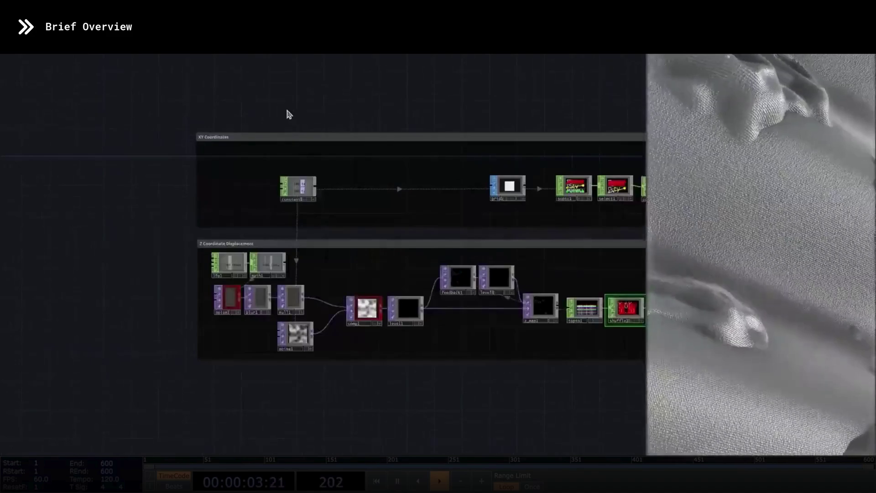
scroll(286, 113, up, 2)
drag(214, 80, 181, 72)
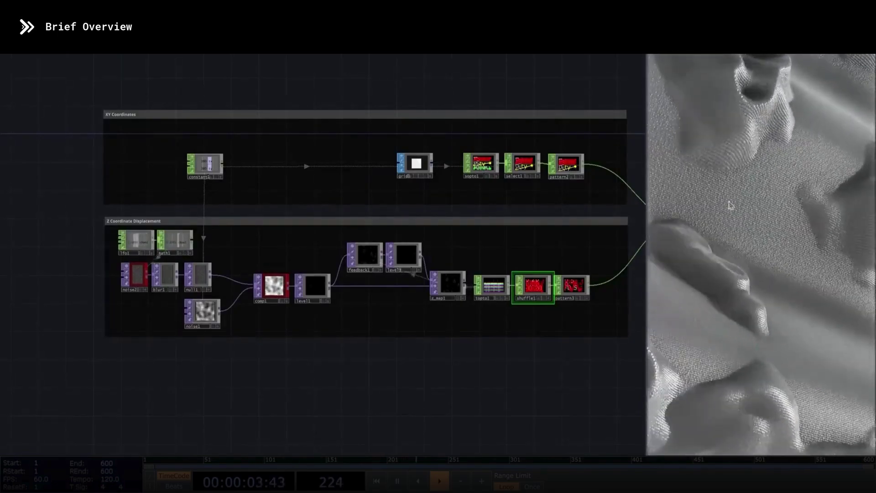
drag(588, 377, 466, 360)
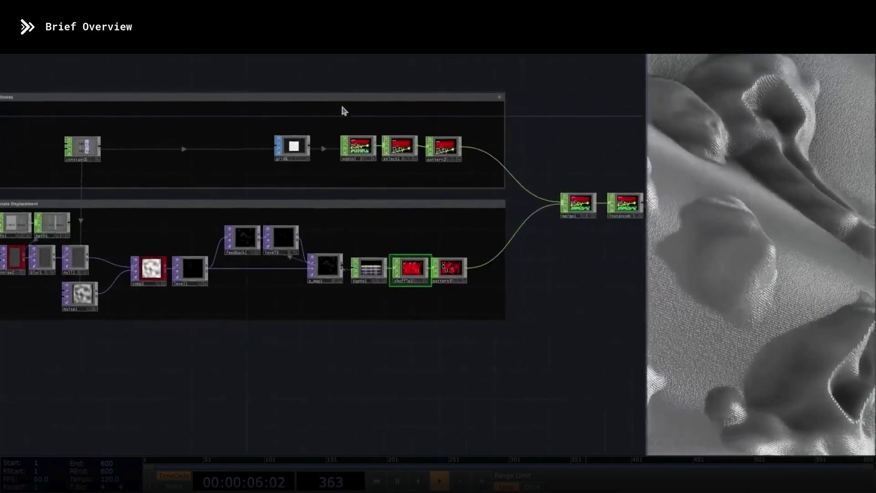
right_drag(321, 110, 486, 296)
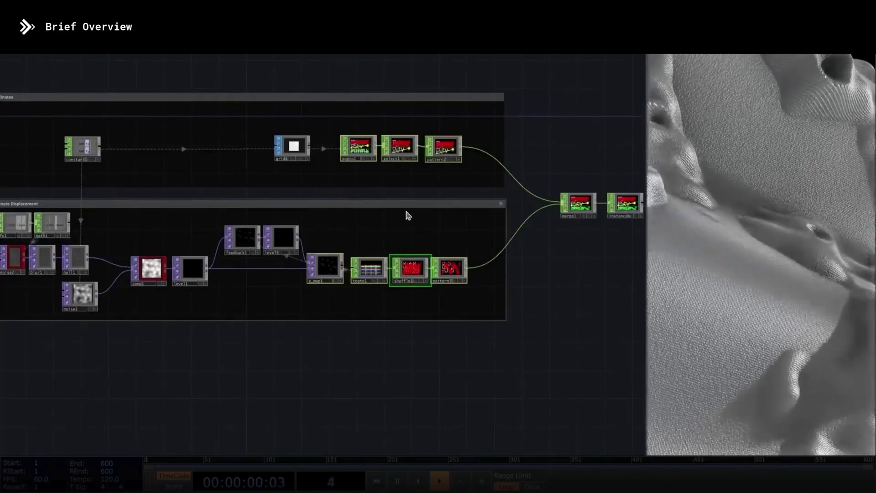
click(454, 173)
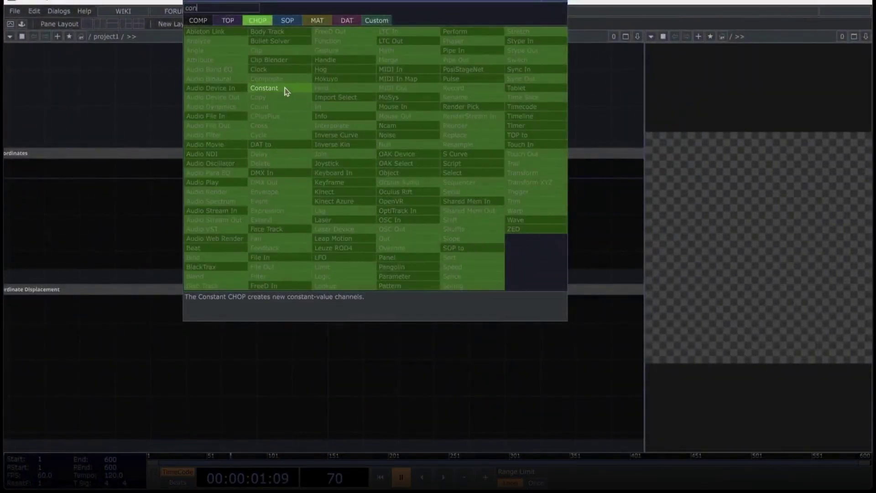
- Add a Constant CHOP at the start of the XY Coordinates section and a Grid SOP further along it
click(286, 88)
key(Tab)
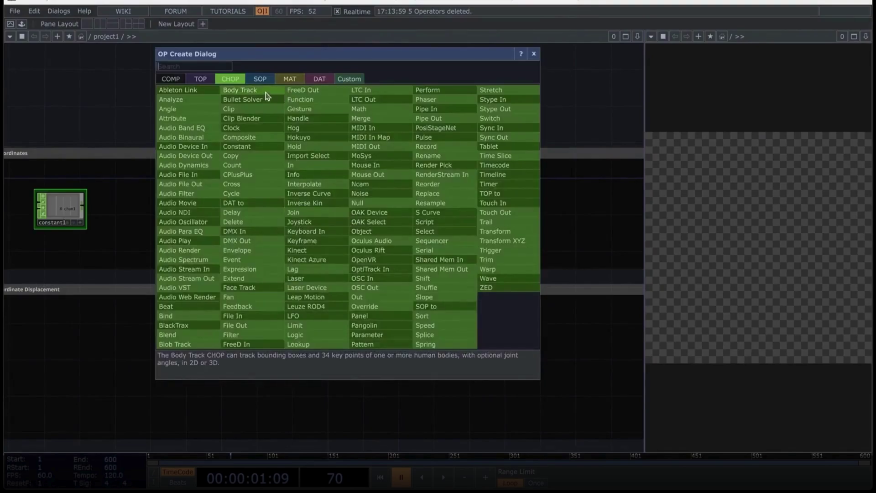
click(261, 79)
text(grid)
key(Return)
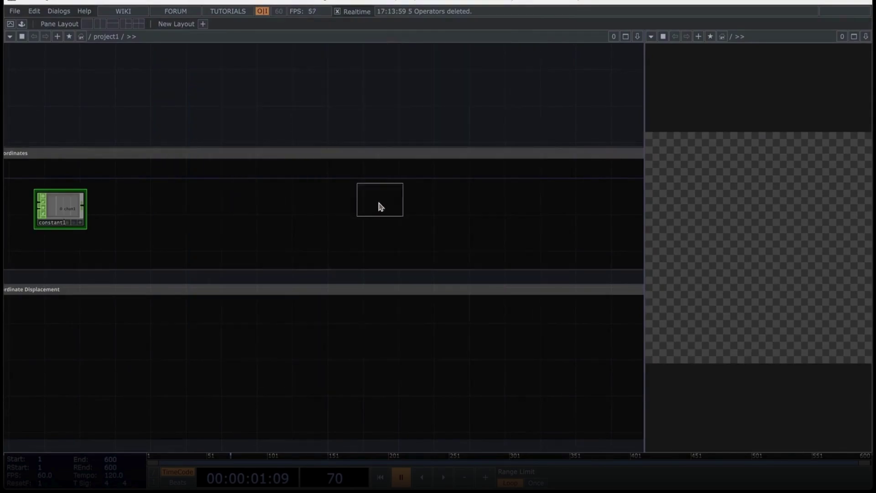
click(369, 209)
- Append a SOP to CHOP to the output of the Grid SOP in the XY Coordinates section
drag(409, 190, 236, 185)
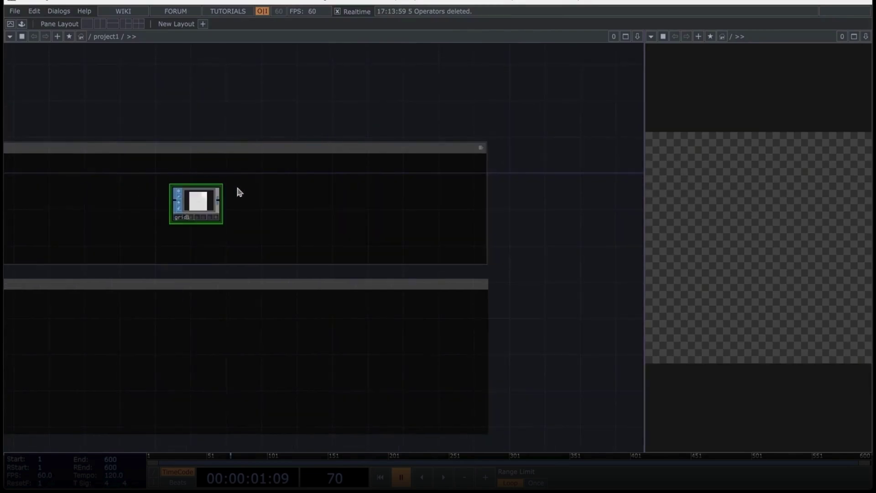
right_click(222, 206)
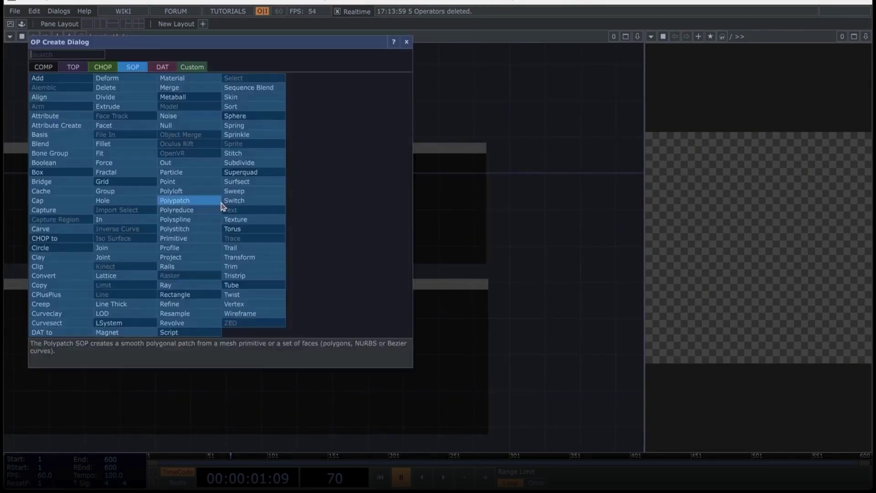
click(102, 67)
click(71, 91)
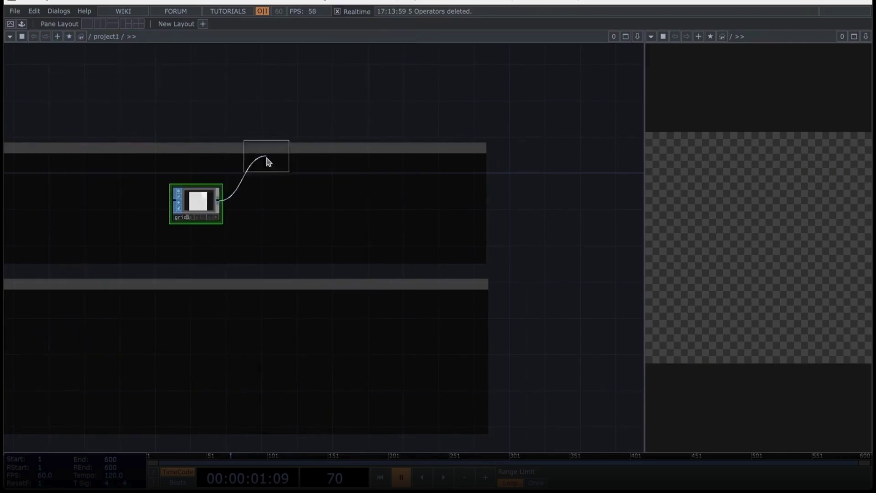
click(266, 207)
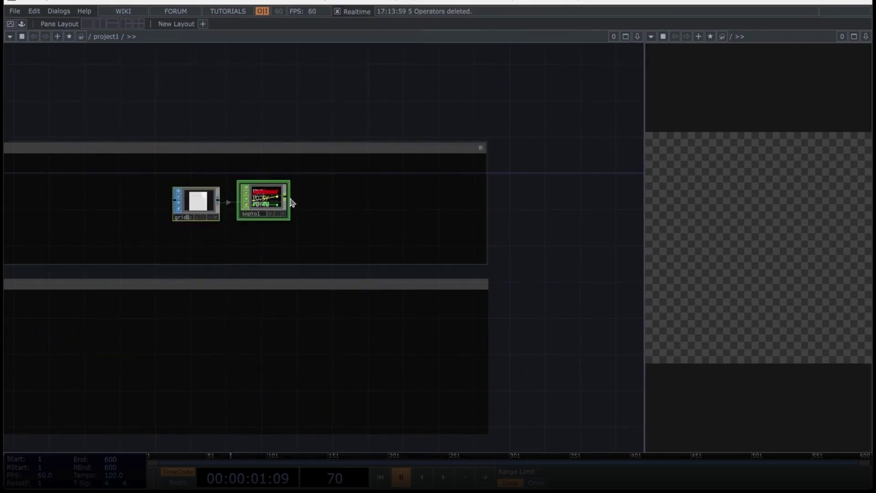
- Append a Select CHOP to the SOP to CHOP and connect a Pattern CHOP to the Select's output
right_click(290, 199)
text(sel)
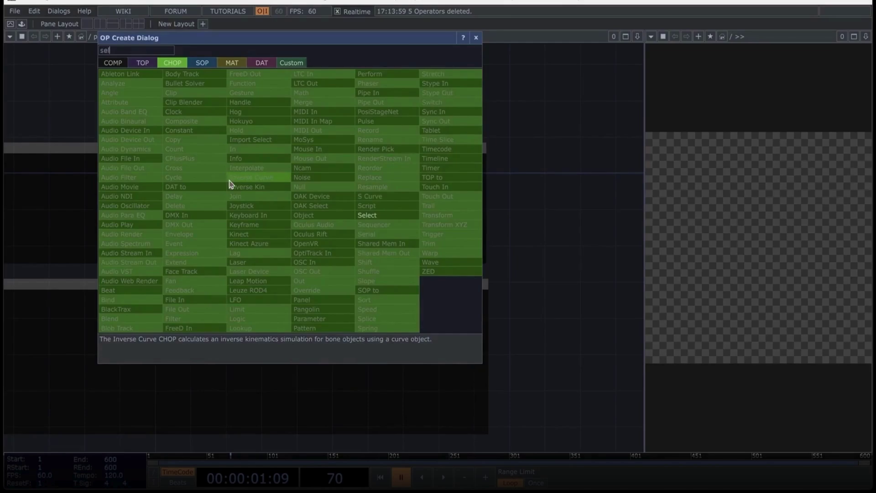
click(365, 197)
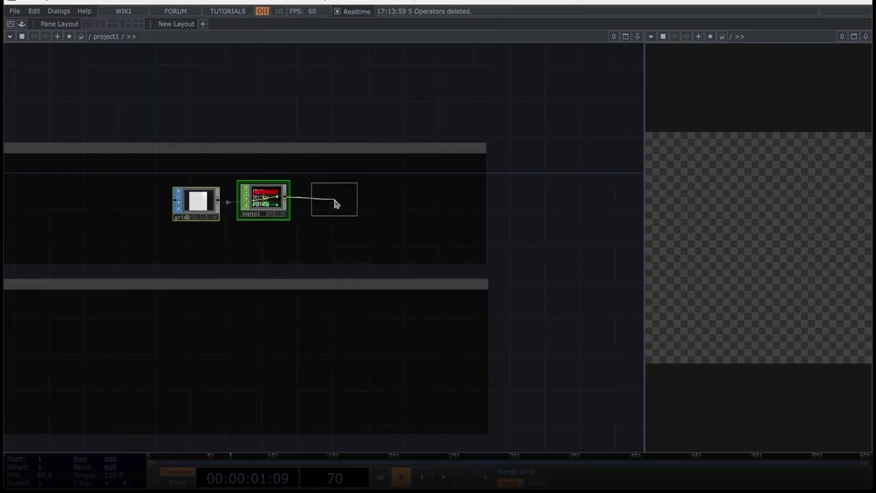
click(334, 200)
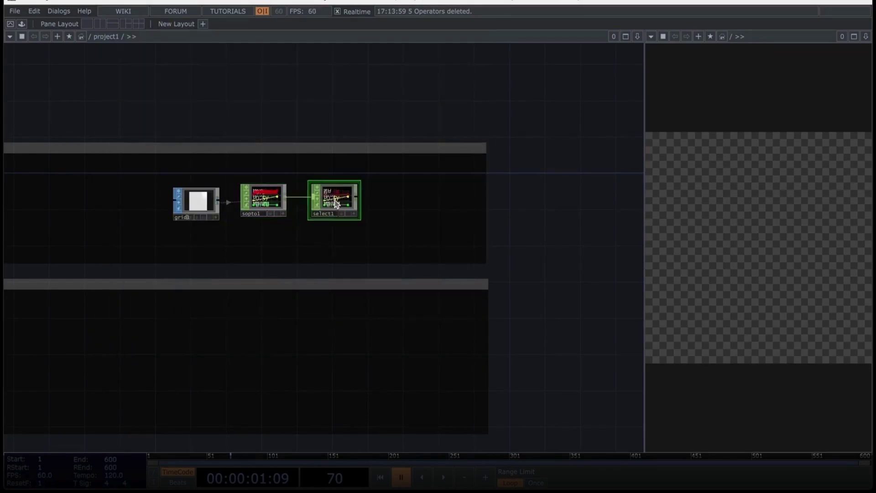
right_click(359, 201)
text(pe)
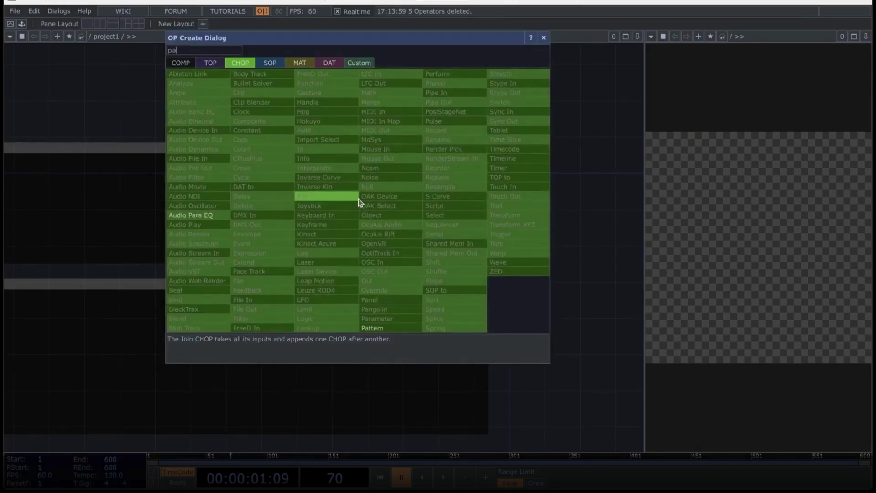
click(401, 326)
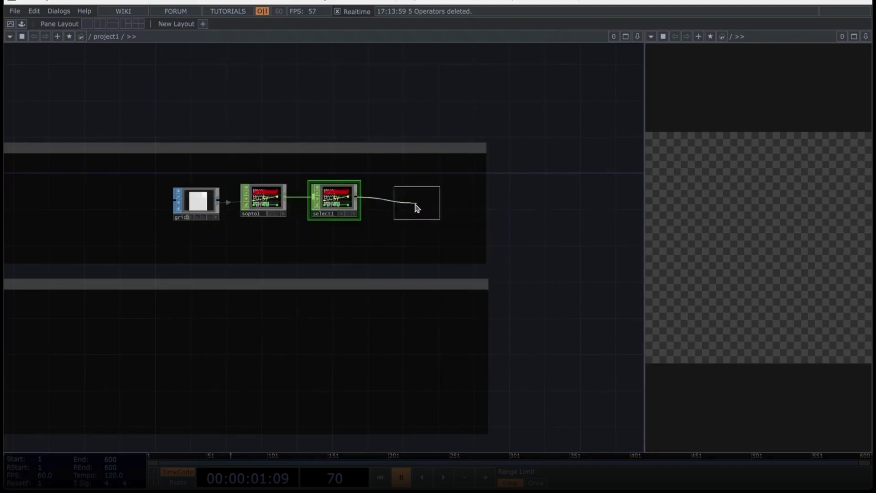
click(414, 202)
- Add an LFO CHOP at the upper start of the Z Coordinate Displacement section
key(h)
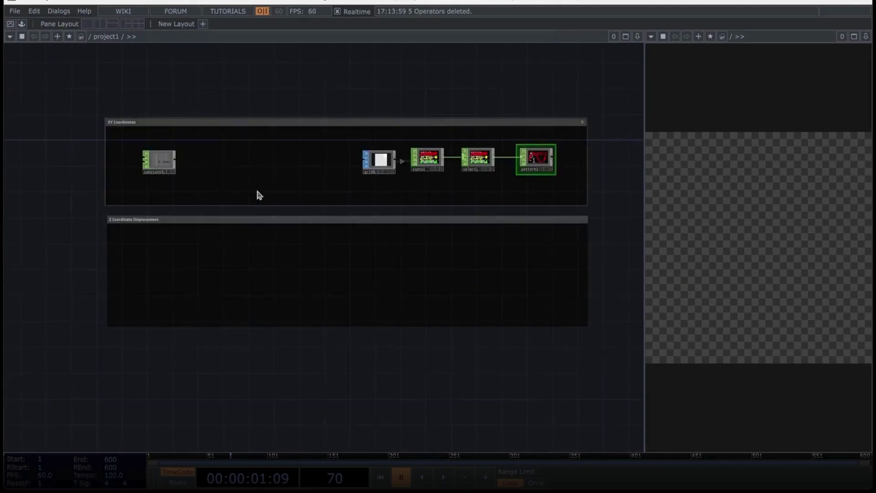
scroll(605, 194, up, 3)
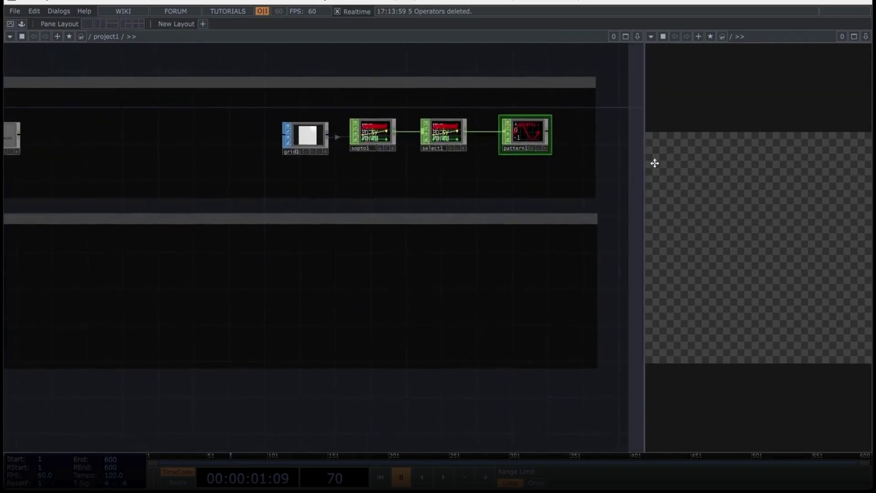
drag(406, 404, 450, 401)
scroll(449, 401, down, 4)
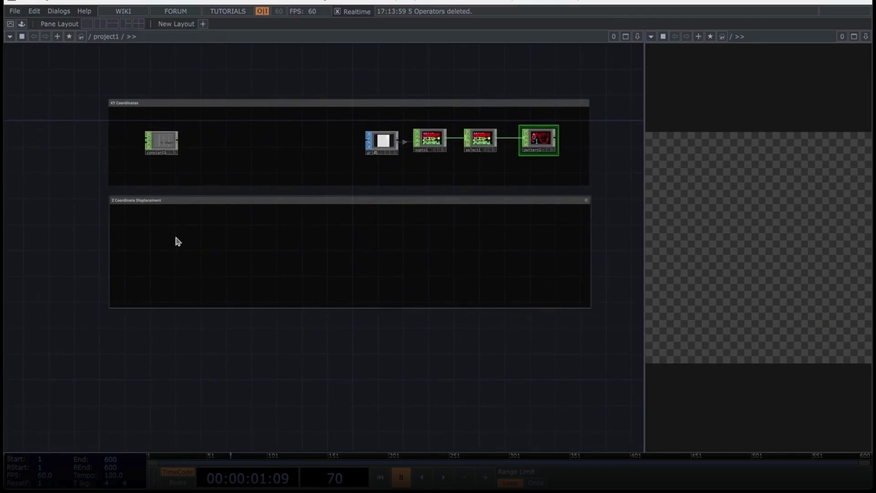
key(Tab)
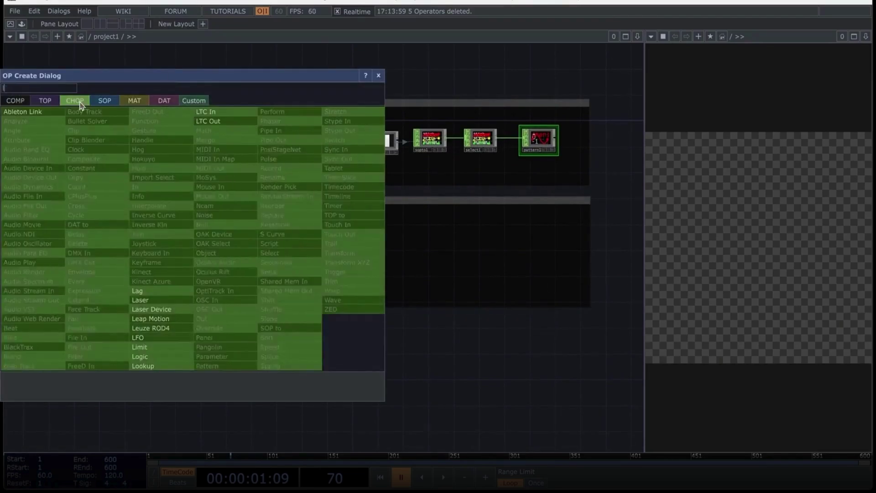
click(161, 338)
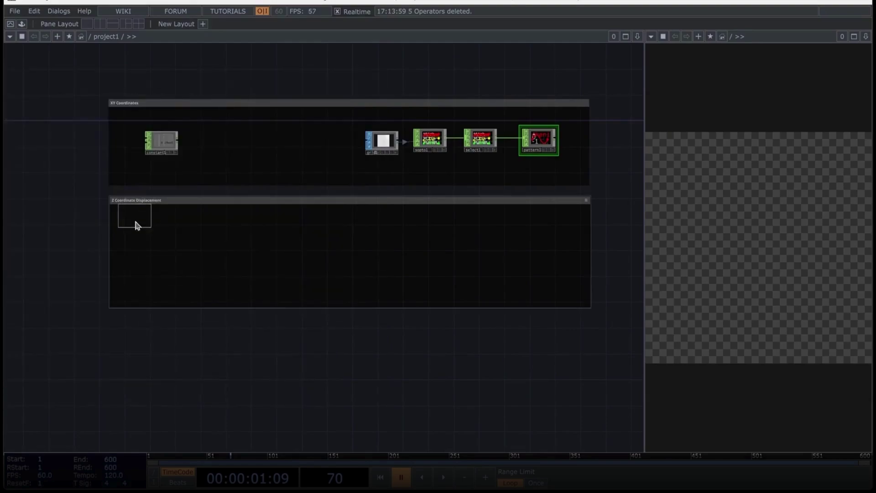
click(153, 223)
- Append a Math CHOP to the output of the LFO CHOP in the Z Coordinate Displacement section
scroll(157, 224, up, 3)
key(Tab)
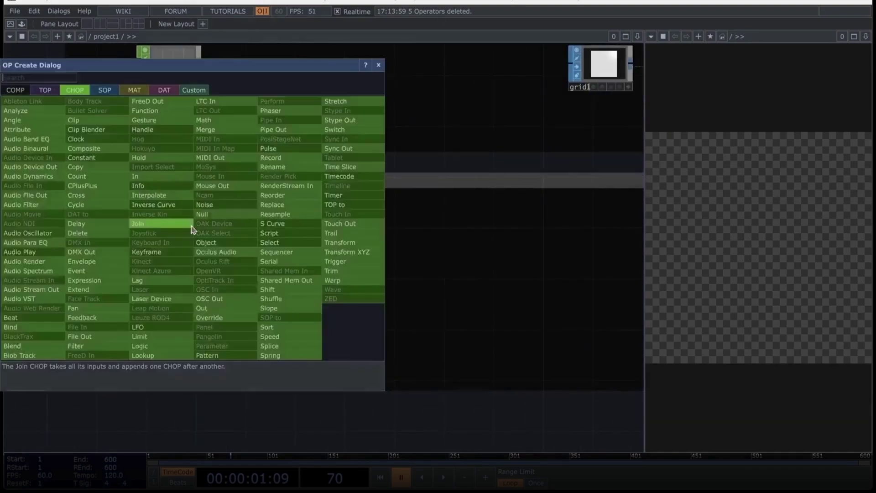
text(ma)
click(203, 120)
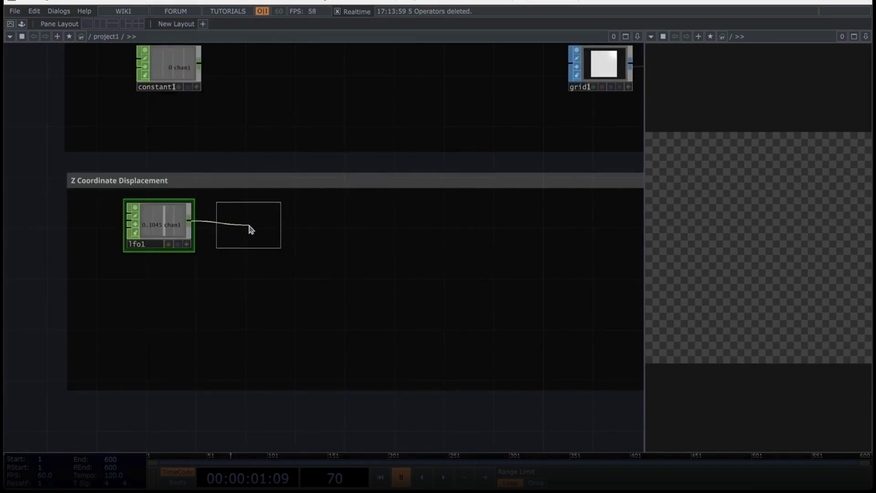
click(249, 225)
- Add a Noise TOP below the LFO CHOP in the Z Coordinate Displacement section
scroll(231, 380, down, 3)
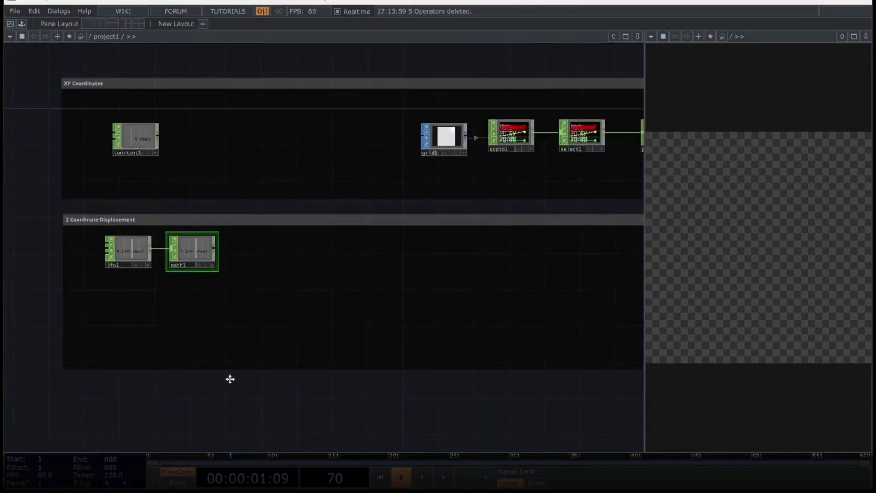
key(Tab)
click(83, 192)
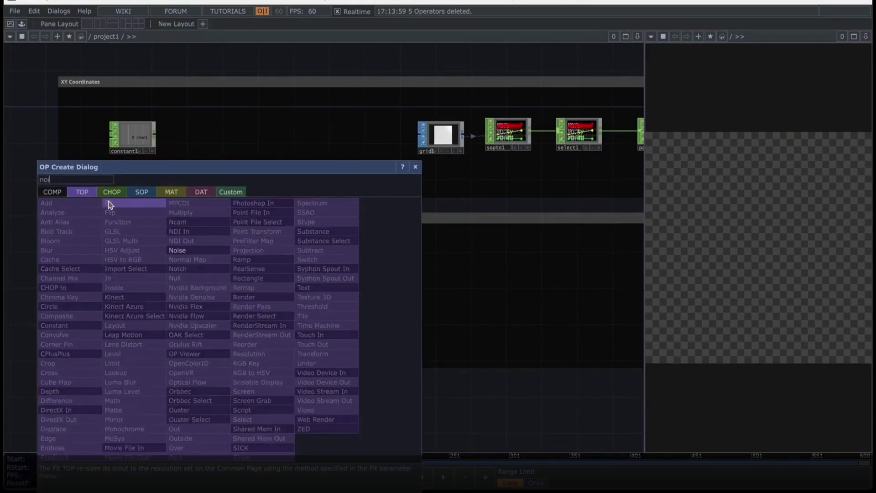
click(157, 242)
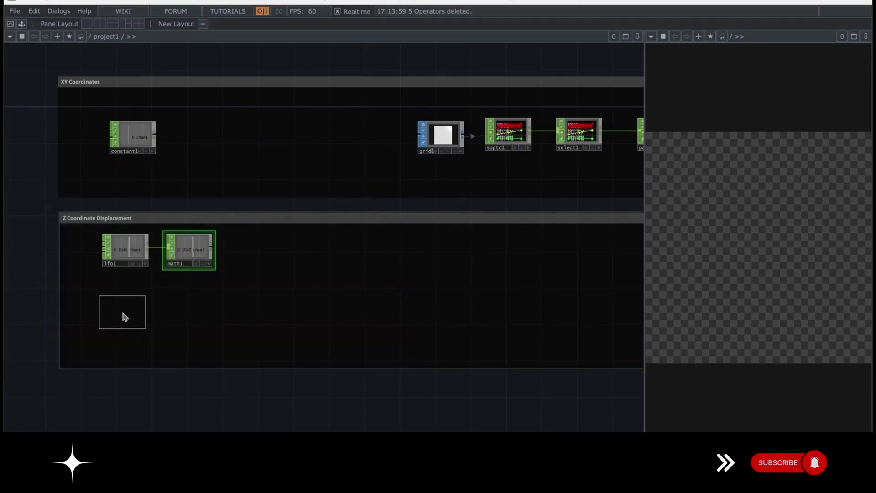
click(123, 315)
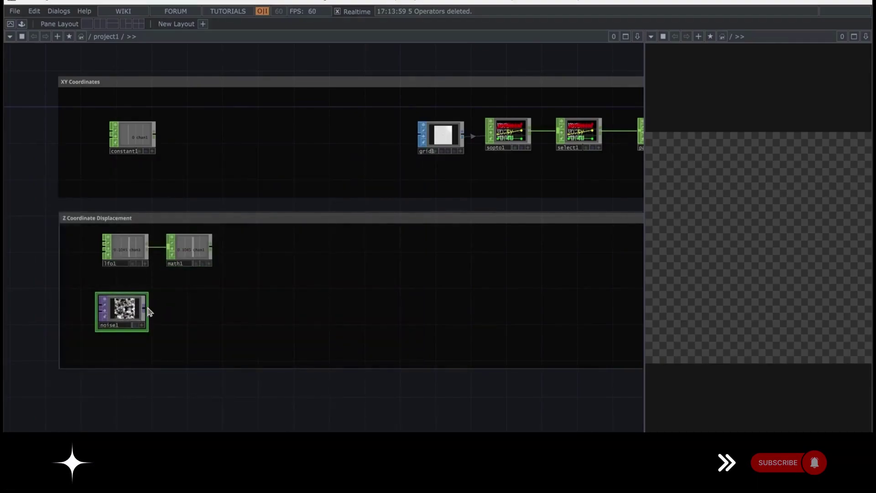
- Append a Blur TOP to the Noise TOP and a Null TOP to the Blur's output
key(Tab)
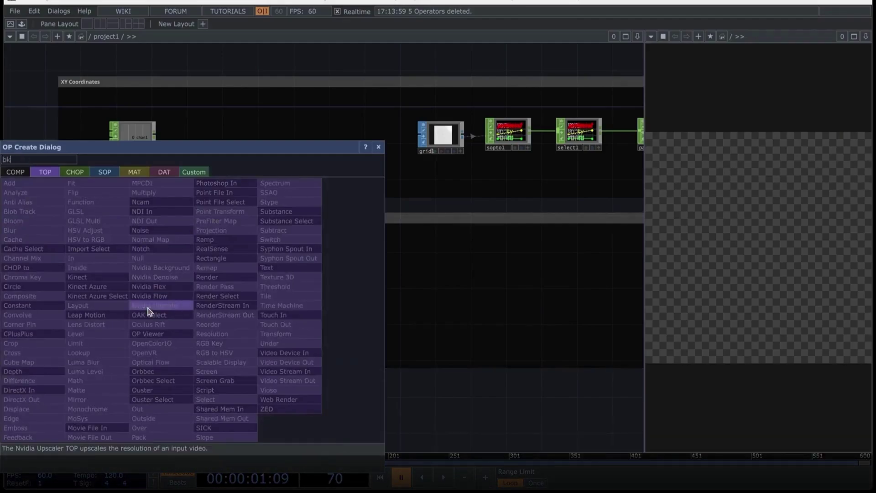
click(19, 231)
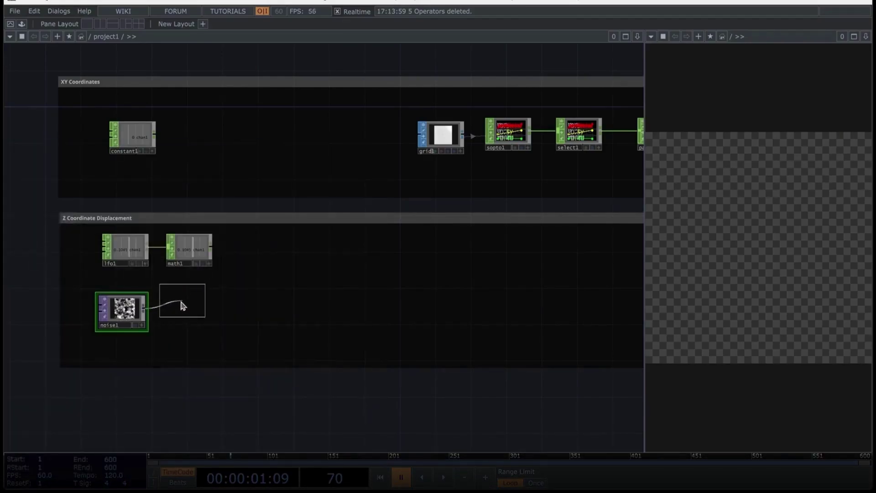
click(187, 310)
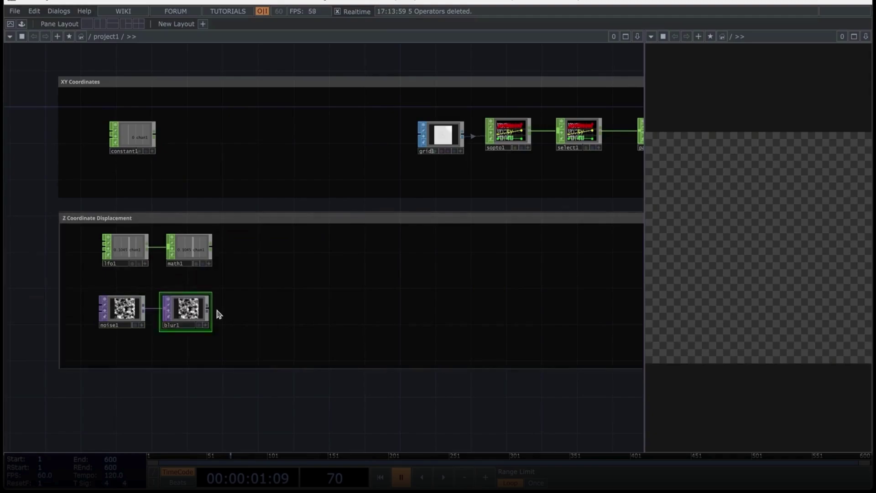
key(Tab)
text(nul)
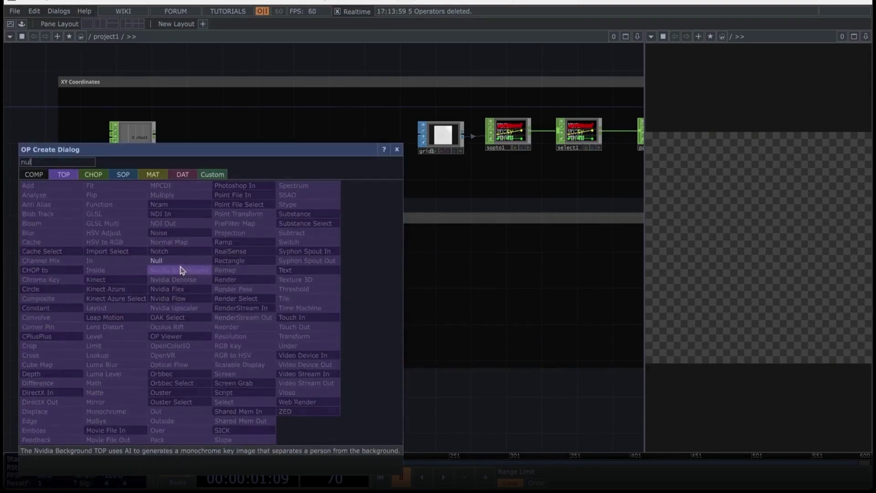
click(181, 260)
click(251, 314)
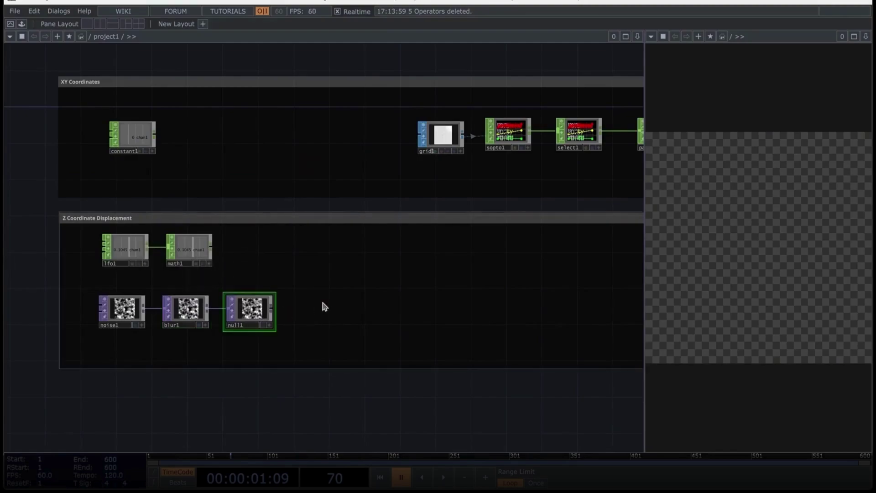
- Append a Composite TOP to the Null TOP and shift the whole Noise–Blur–Null–Composite row upward
key(Tab)
text(com)
click(102, 302)
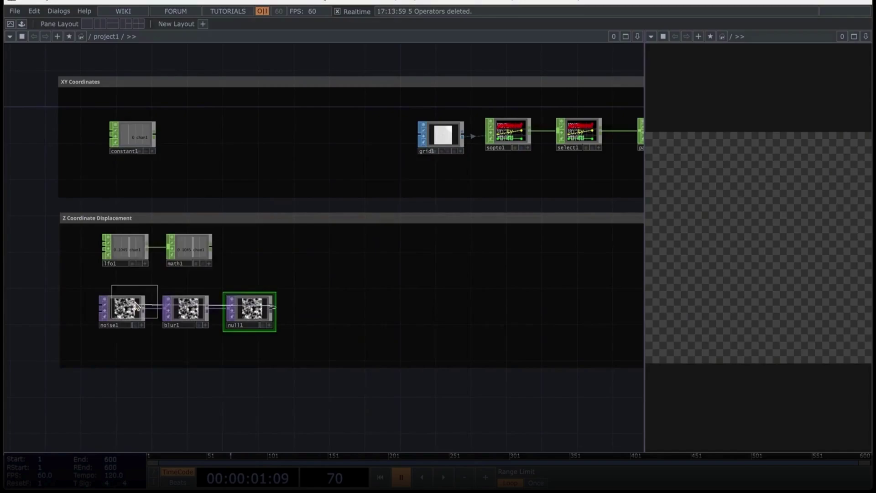
click(340, 312)
click(360, 308)
click(87, 313)
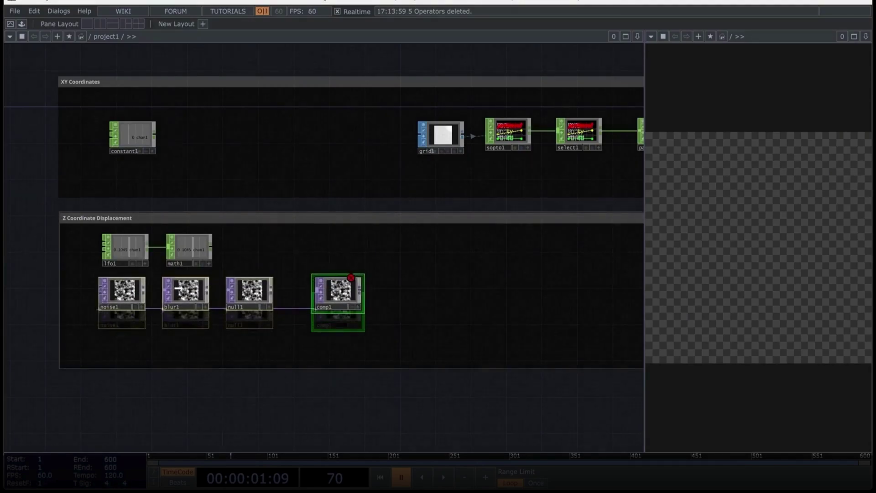
- Add a second Noise TOP directly below the Null TOP
key(Tab)
text(n)
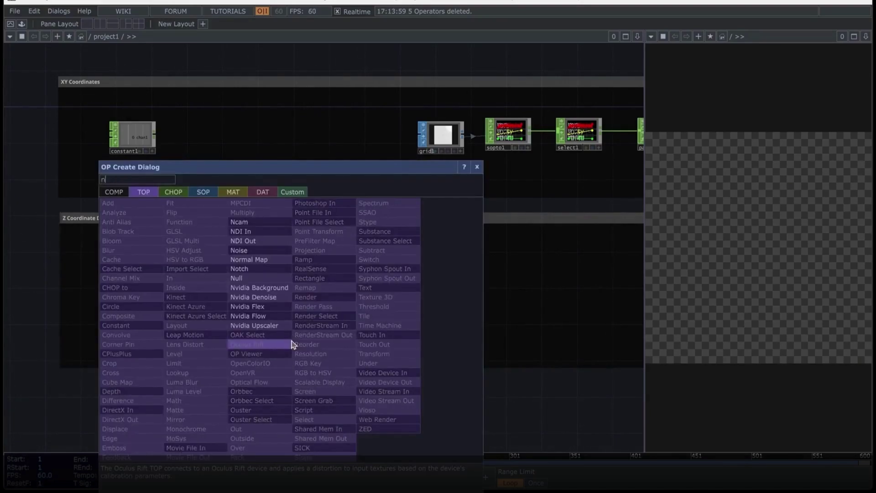
click(240, 250)
click(251, 353)
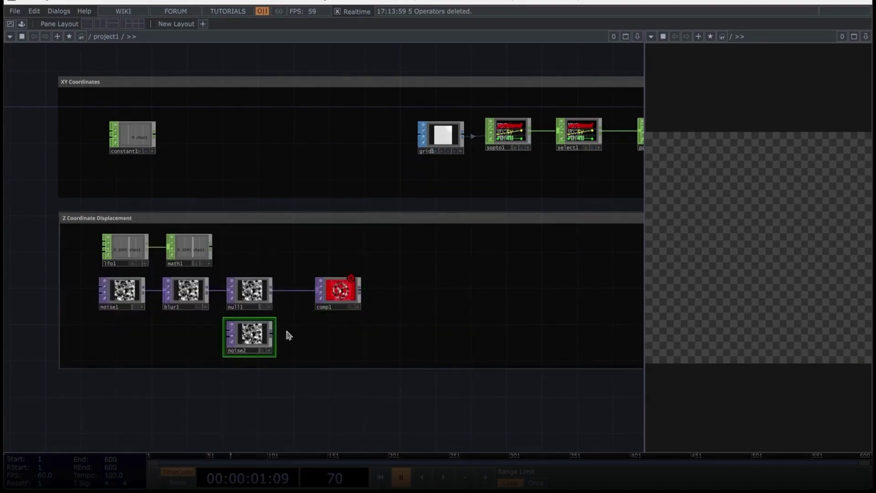
- Connect the second Noise TOP to the Composite TOP and append a Level TOP to the Composite's output
click(273, 333)
click(317, 292)
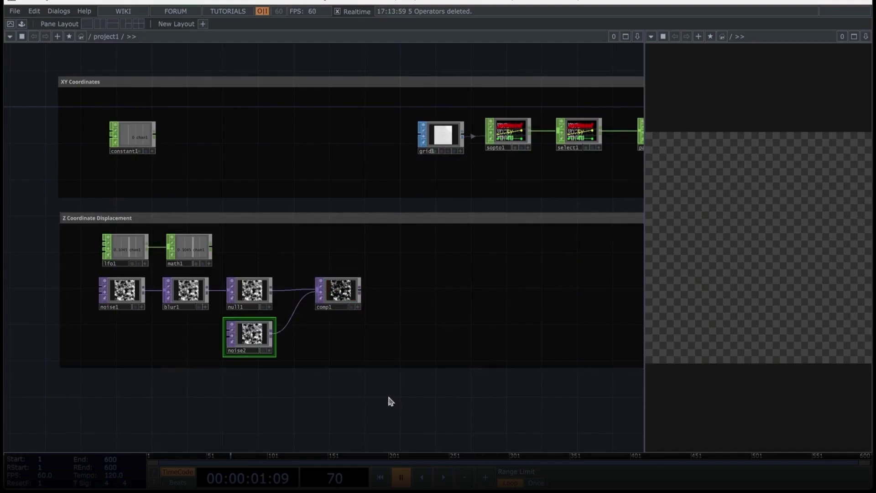
drag(391, 401, 183, 379)
key(Tab)
text(leve)
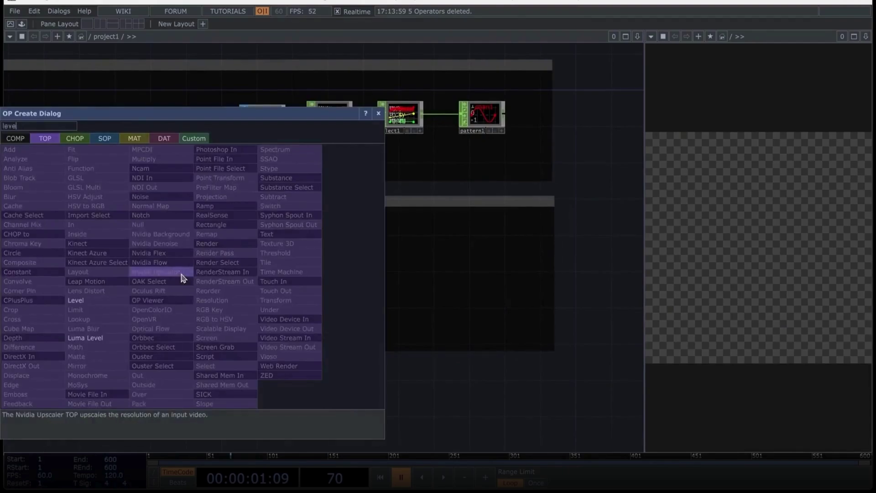
click(75, 299)
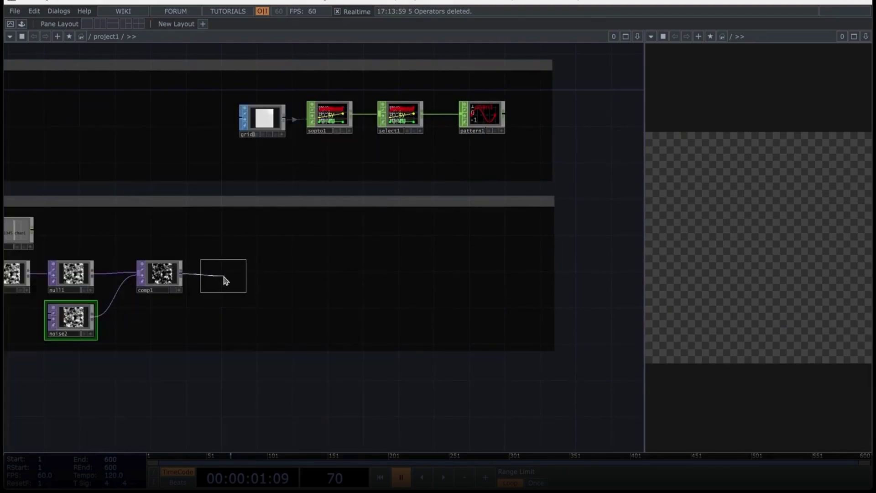
click(224, 276)
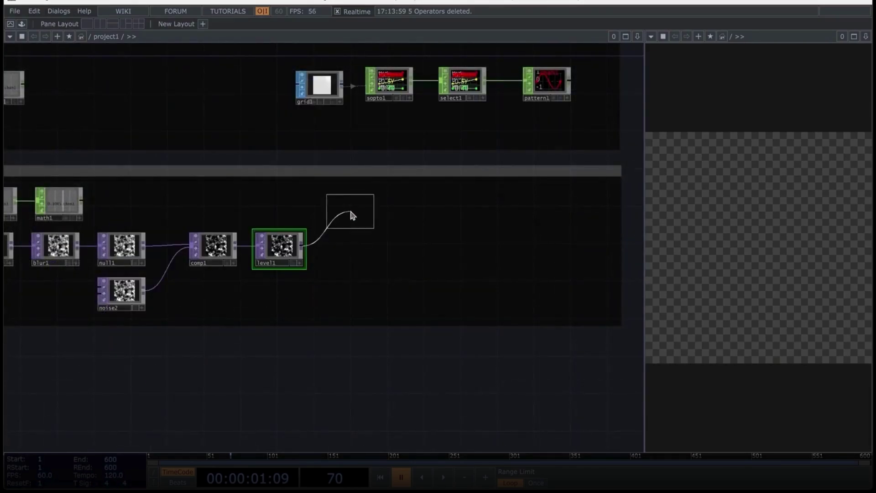
- Append a Feedback TOP above the Level TOP's output and a second Level TOP after the Feedback TOP
click(350, 204)
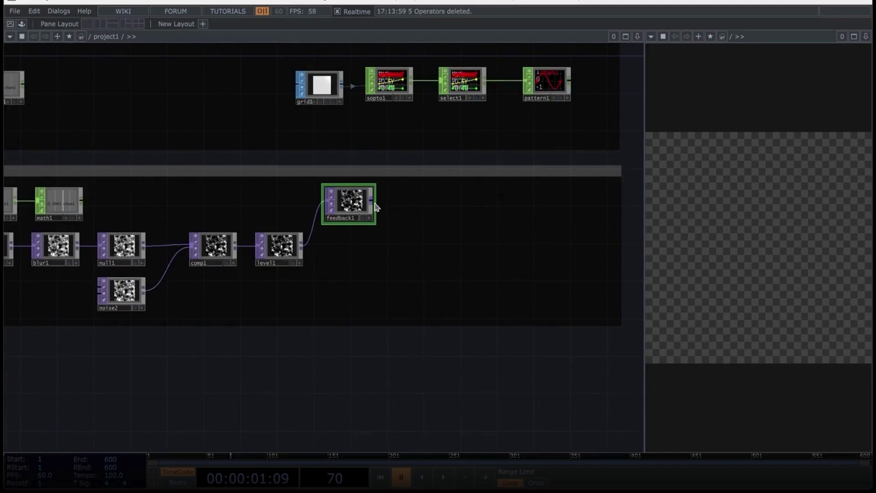
right_click(375, 206)
text(level)
click(258, 229)
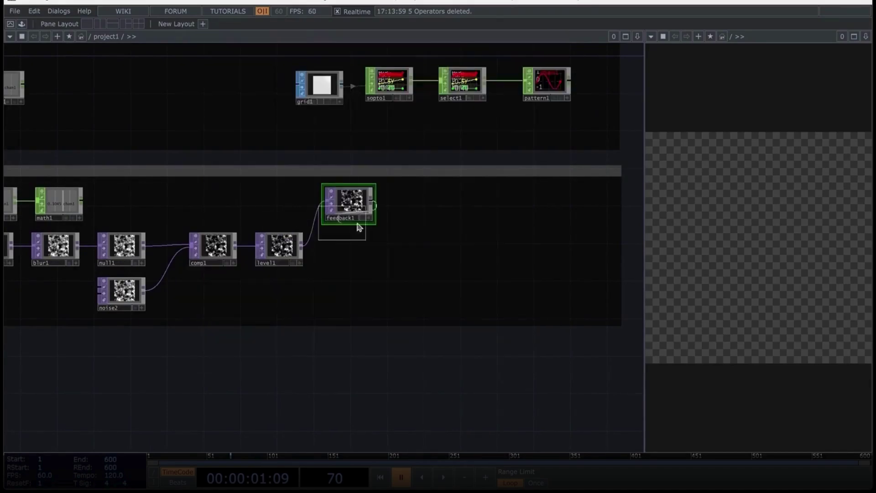
click(416, 205)
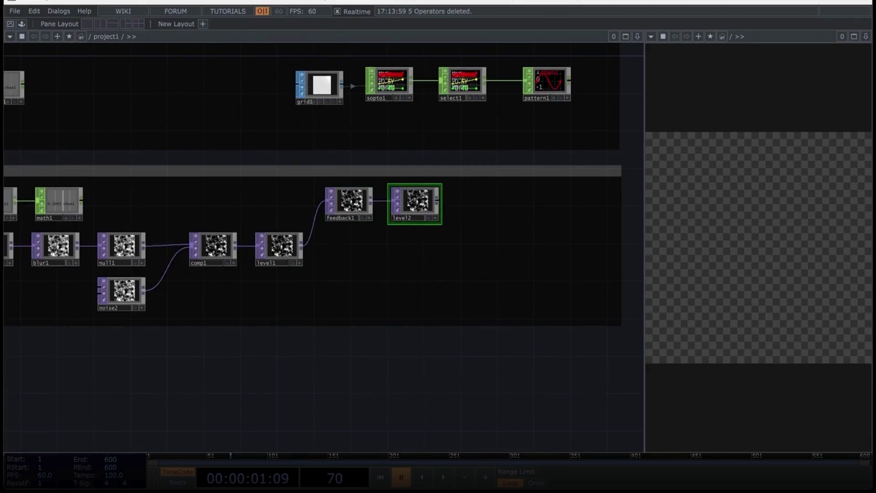
- Append an Add TOP that combines both Level TOPs and set add1 as the Feedback TOP's Target TOP
click(437, 201)
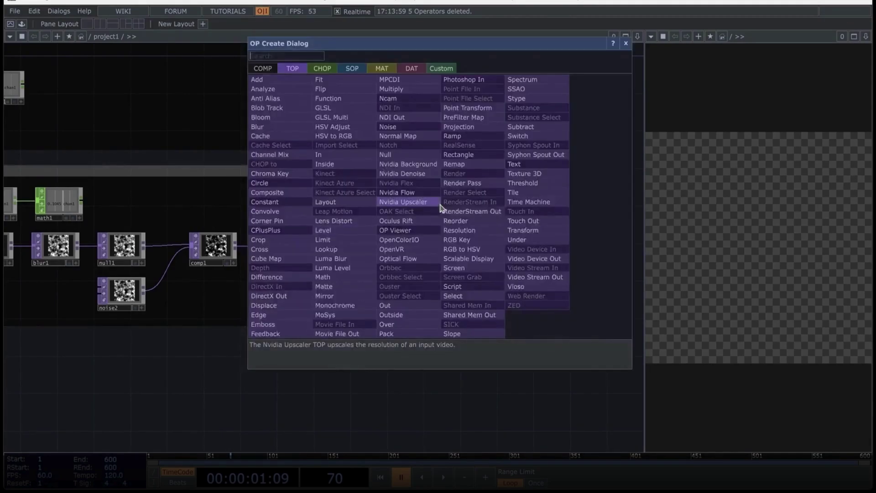
click(317, 101)
click(484, 254)
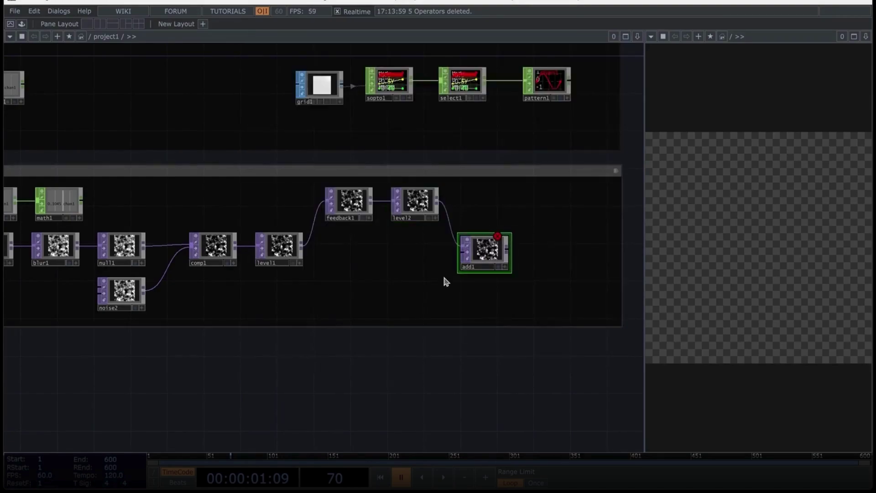
drag(302, 246, 343, 201)
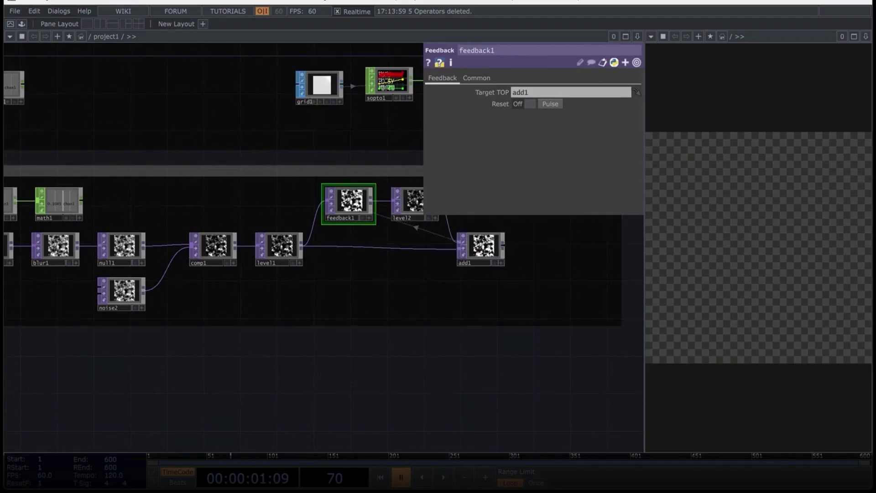
- Append a TOP to CHOP to the Add TOP and a Shuffle CHOP to its output
drag(574, 372, 209, 313)
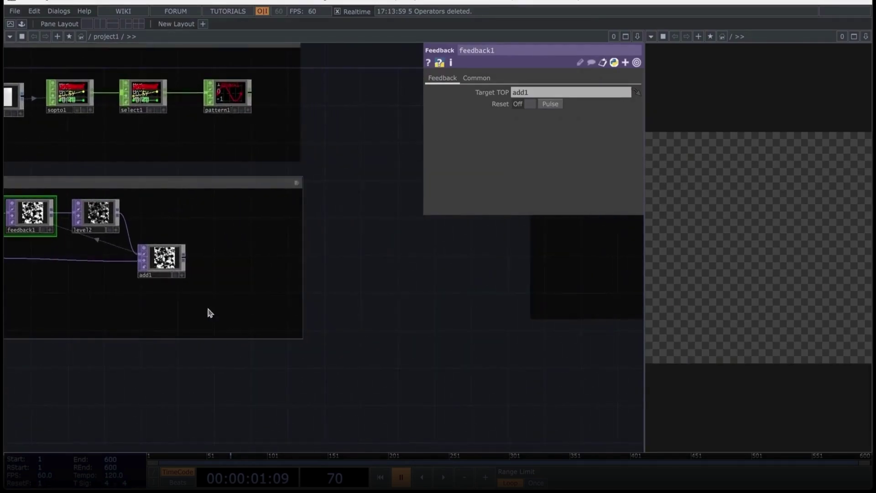
right_click(185, 263)
click(75, 123)
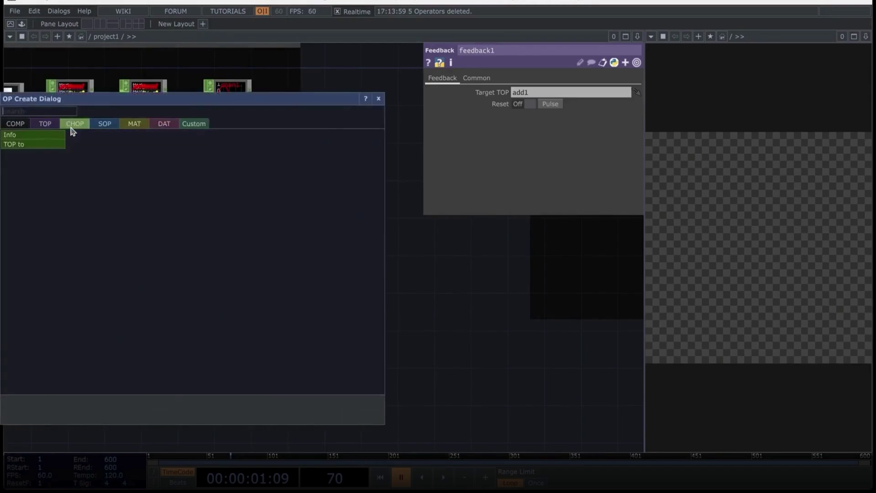
click(50, 145)
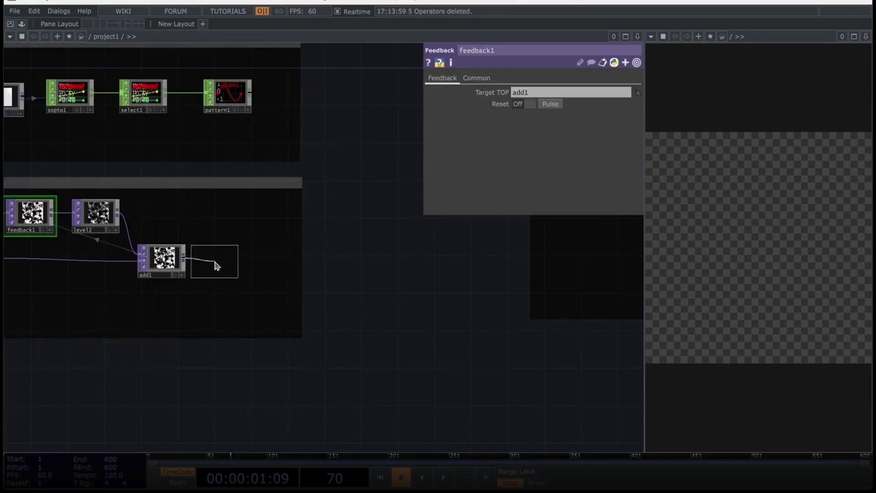
click(214, 258)
right_click(239, 261)
text(sh)
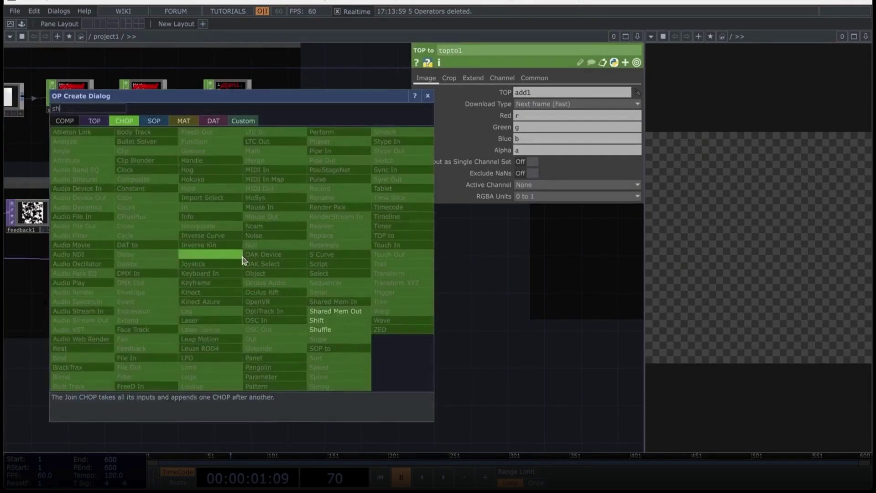
click(325, 338)
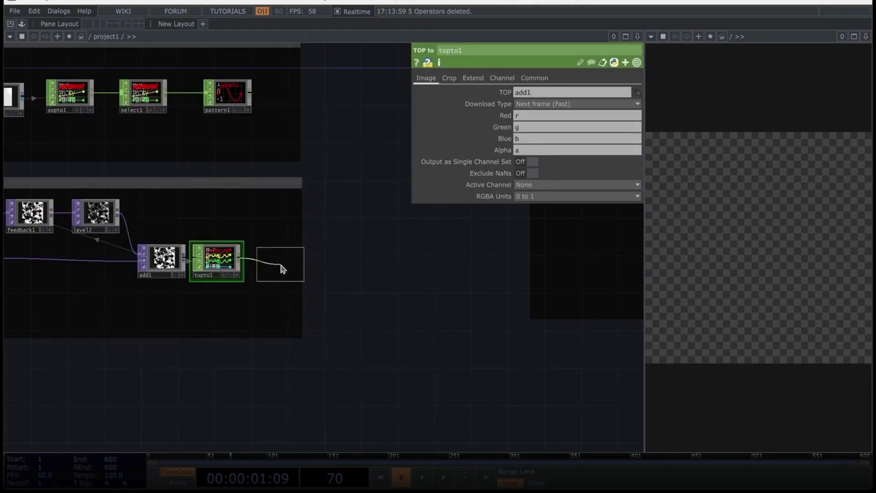
click(279, 260)
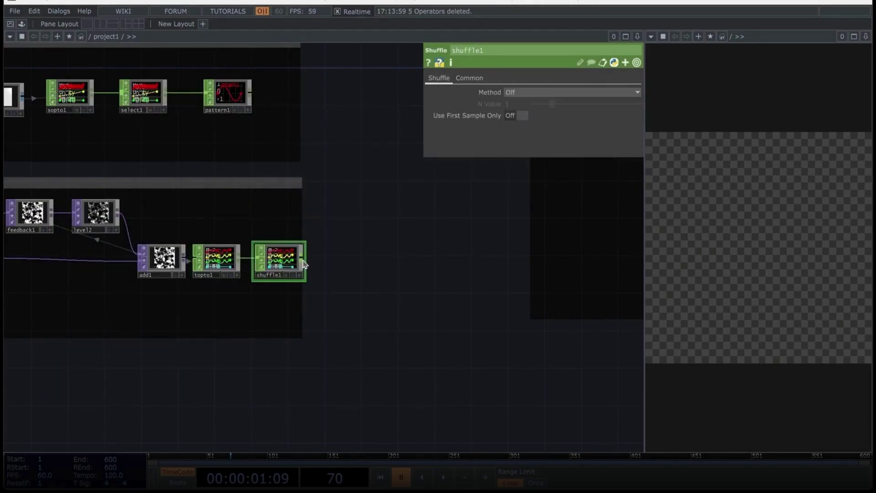
- Append a Pattern CHOP to the Shuffle CHOP
right_click(303, 261)
text(pa)
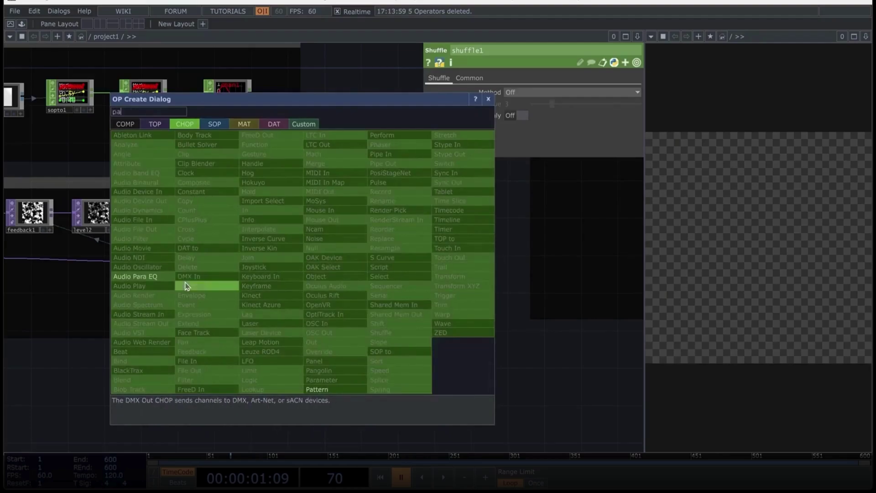
click(319, 389)
click(359, 264)
- Shift the Z Coordinate Displacement operators so the row fits inside its section, and align the two Pattern CHOPs vertically
scroll(372, 315, down, 5)
drag(376, 323, 392, 323)
scroll(388, 337, down, 2)
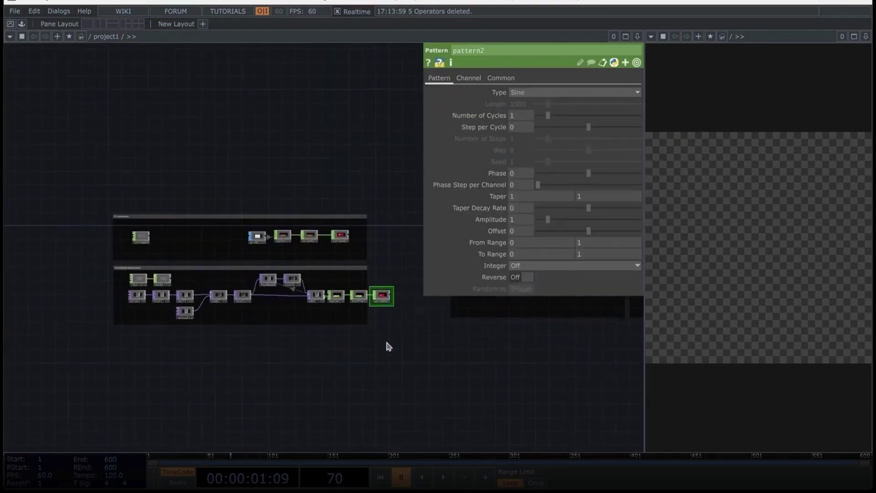
right_drag(405, 340, 120, 272)
drag(160, 280, 151, 281)
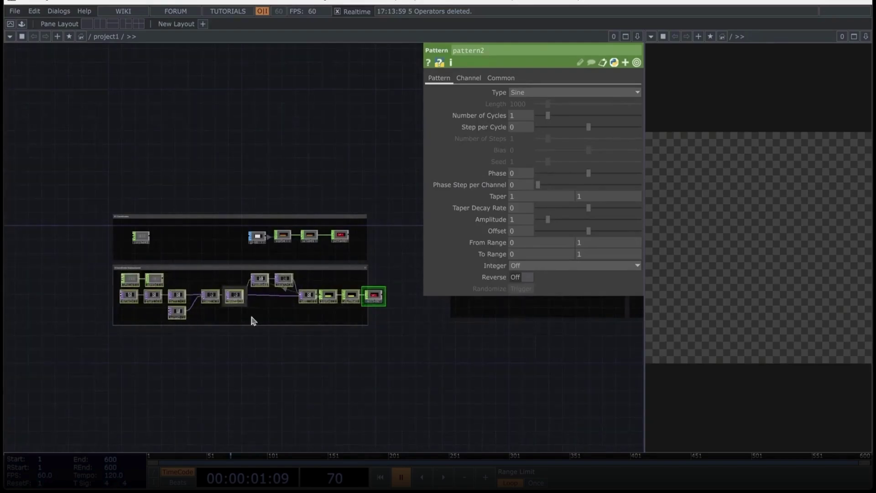
right_drag(415, 320, 306, 299)
drag(307, 299, 303, 299)
scroll(367, 265, up, 3)
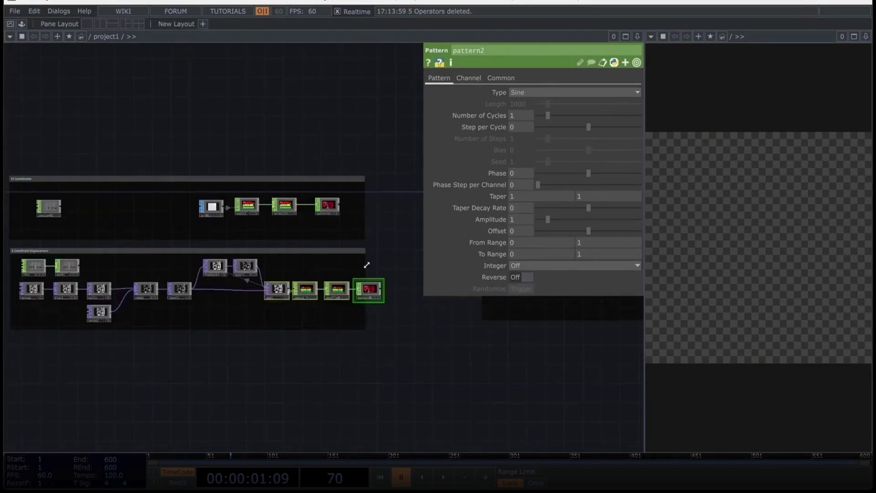
drag(365, 351, 168, 306)
scroll(260, 329, down, 3)
scroll(213, 247, up, 3)
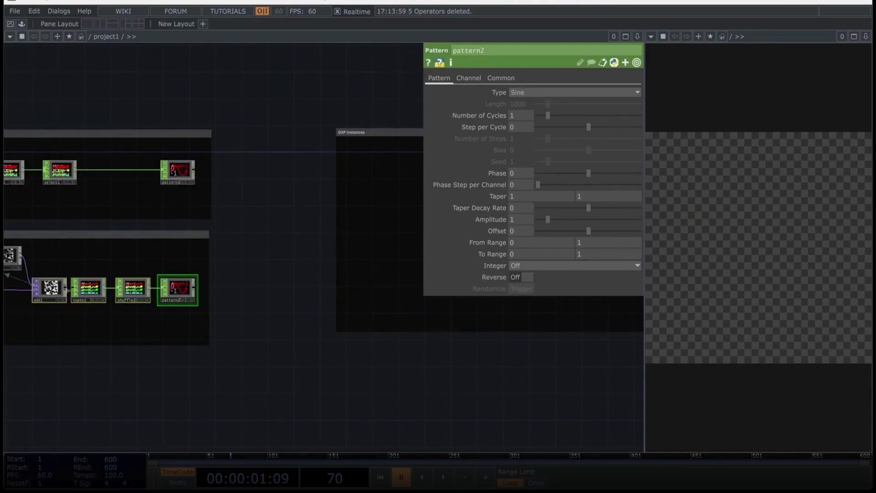
right_click(196, 174)
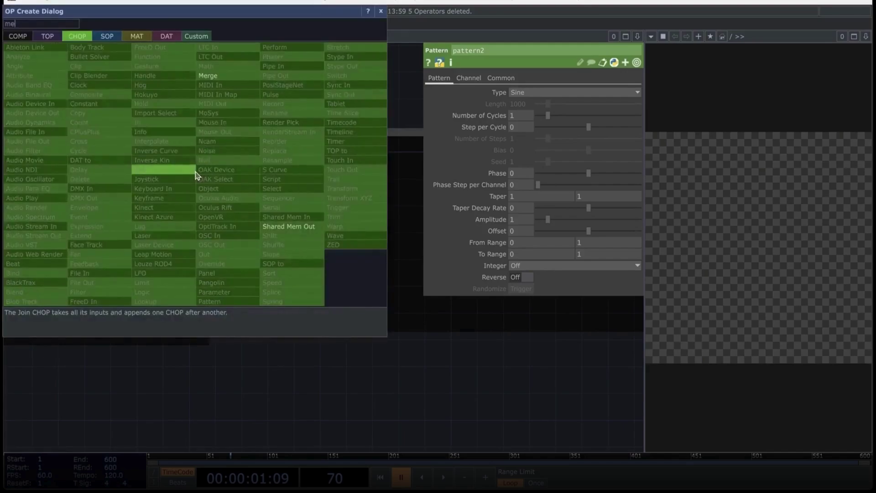
click(225, 76)
key(Escape)
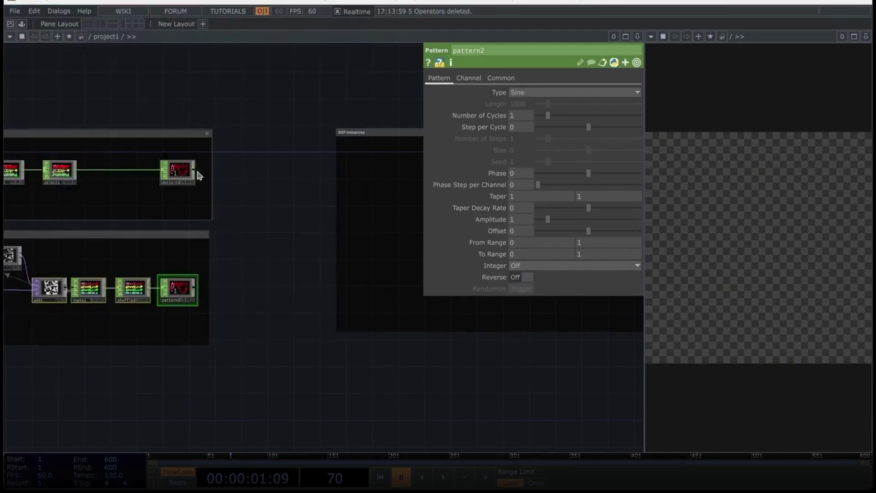
- Append a Merge CHOP to the XY Coordinates Pattern CHOP and connect the Z displacement Pattern CHOP to it
right_click(196, 168)
text(mer)
click(225, 75)
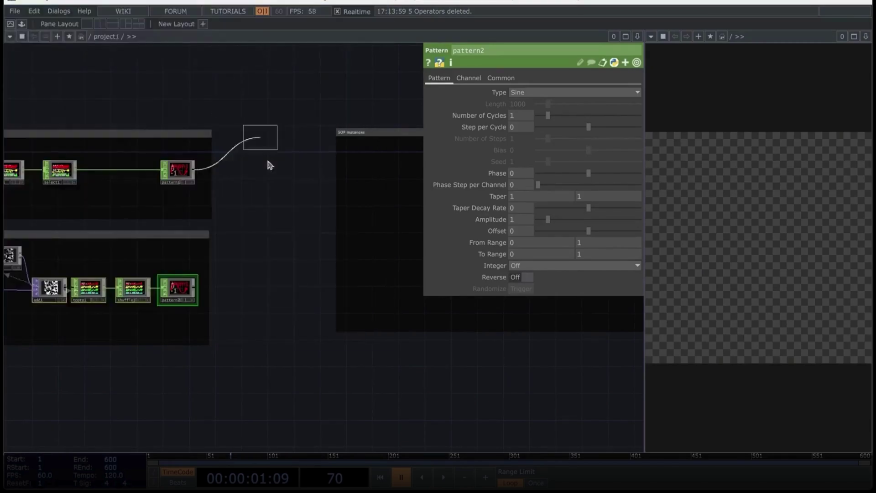
click(267, 230)
drag(198, 292, 251, 230)
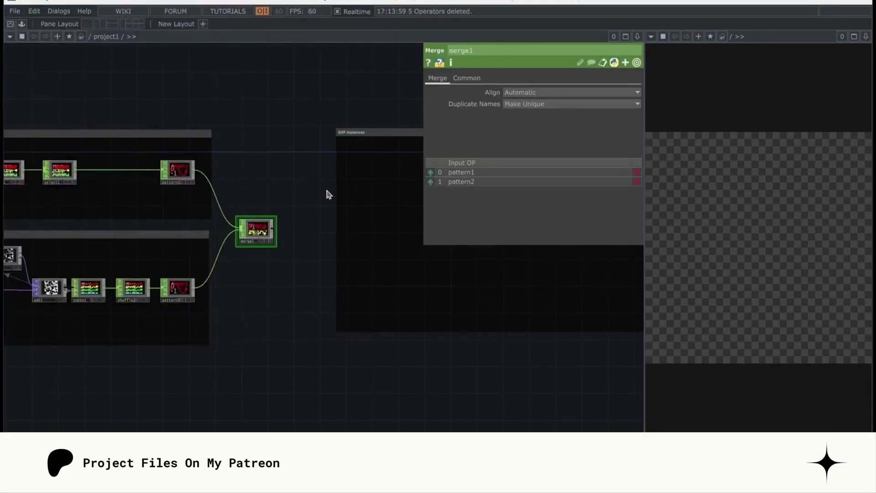
- Append a Null CHOP to the Merge CHOP and rename it instances
key(p)
scroll(276, 228, up, 3)
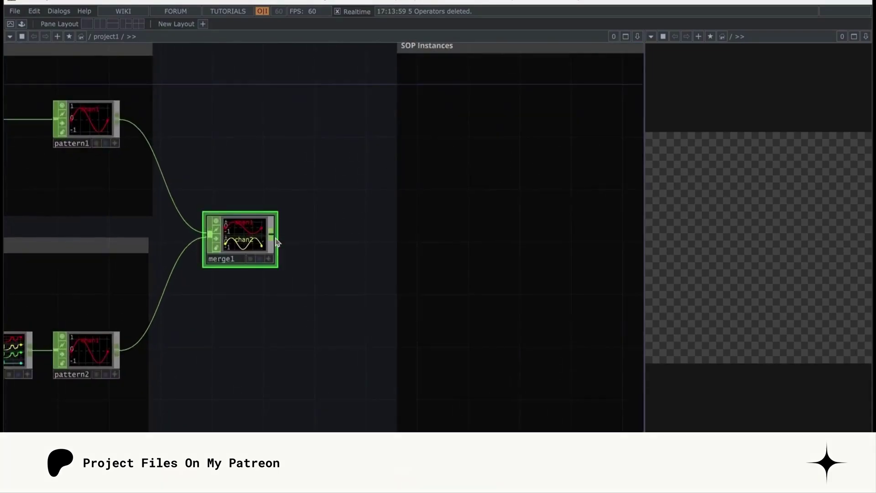
right_click(276, 239)
text(nu)
key(Return)
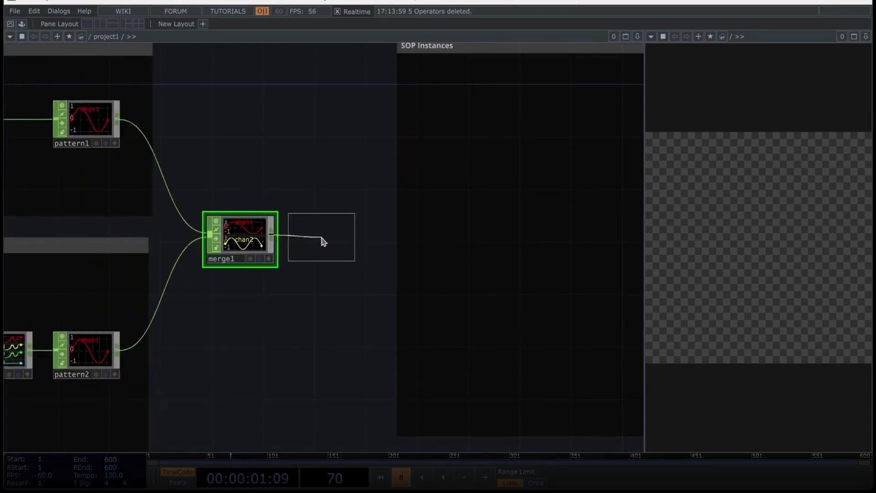
click(317, 230)
click(317, 259)
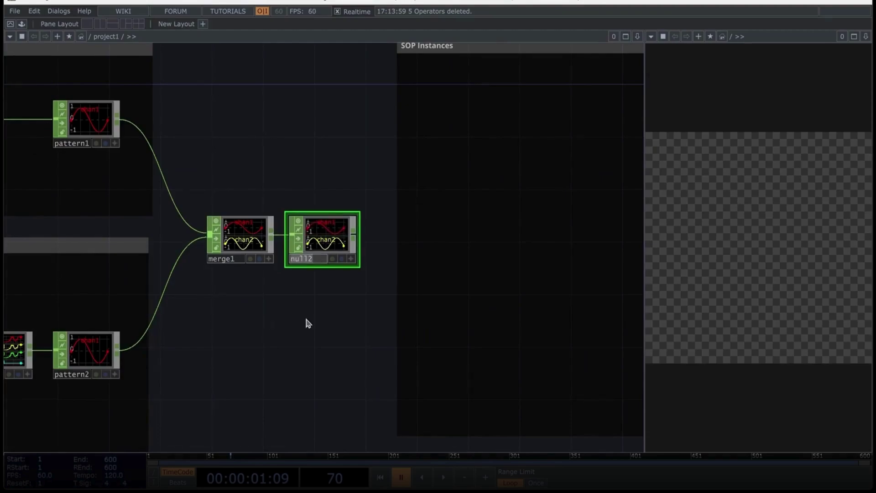
text(instances)
key(Return)
- Add a Sphere SOP in the SOP Instances section and append a Transform SOP to it
key(h)
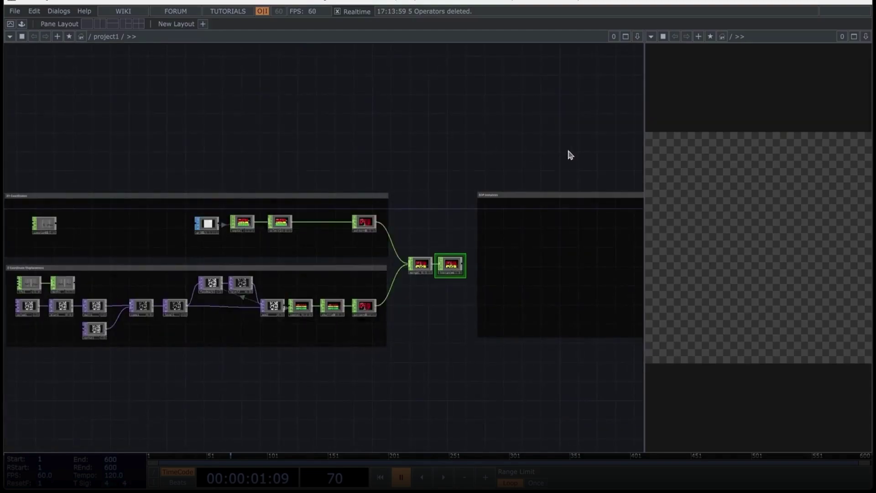
drag(498, 150, 156, 141)
scroll(188, 229, up, 3)
drag(215, 132, 216, 127)
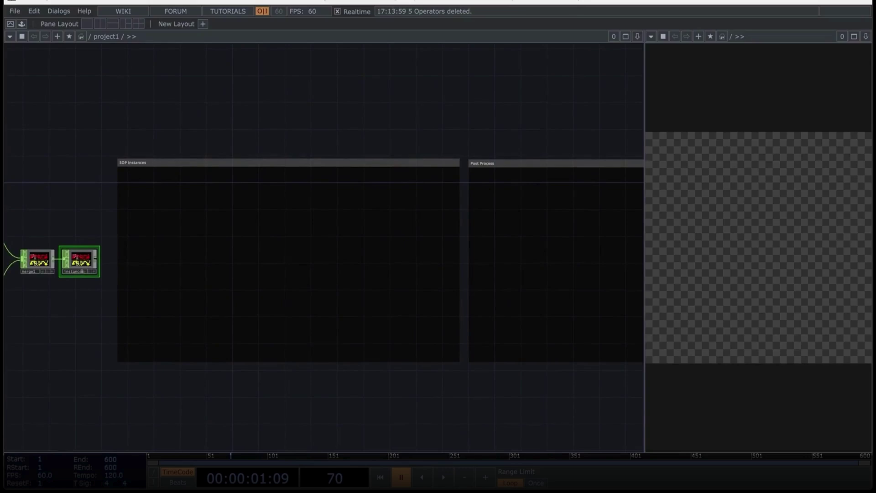
key(Tab)
text(s)
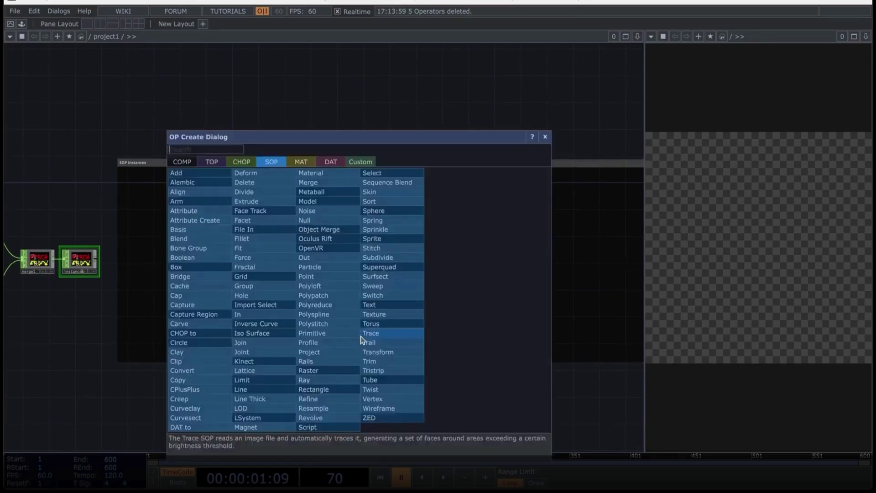
click(374, 210)
click(154, 270)
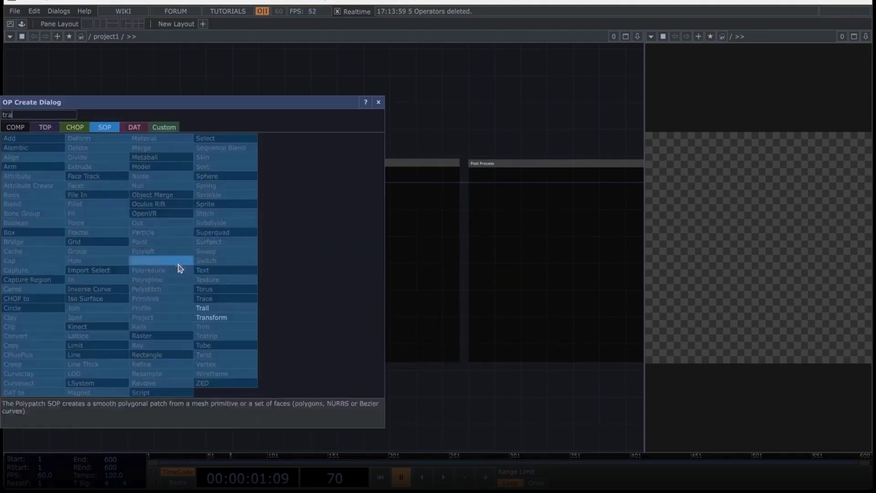
click(202, 272)
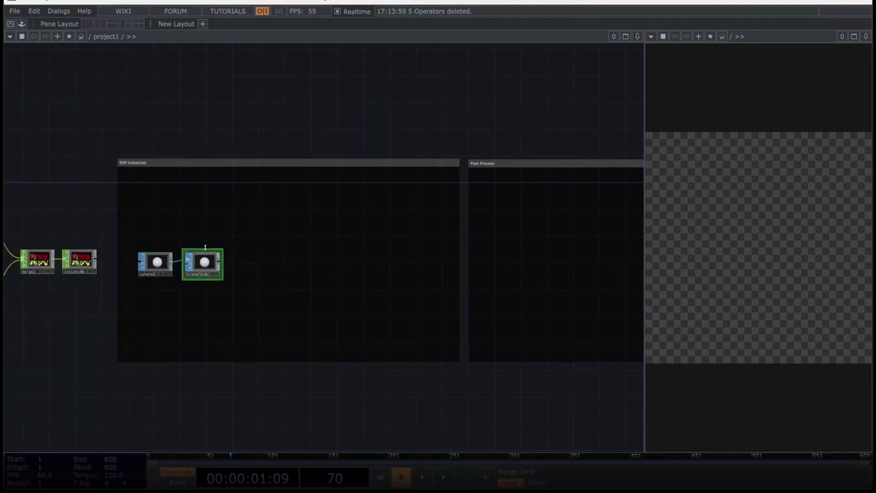
- Append a Geometry COMP to the Transform SOP
right_click(222, 264)
click(48, 129)
text(geo)
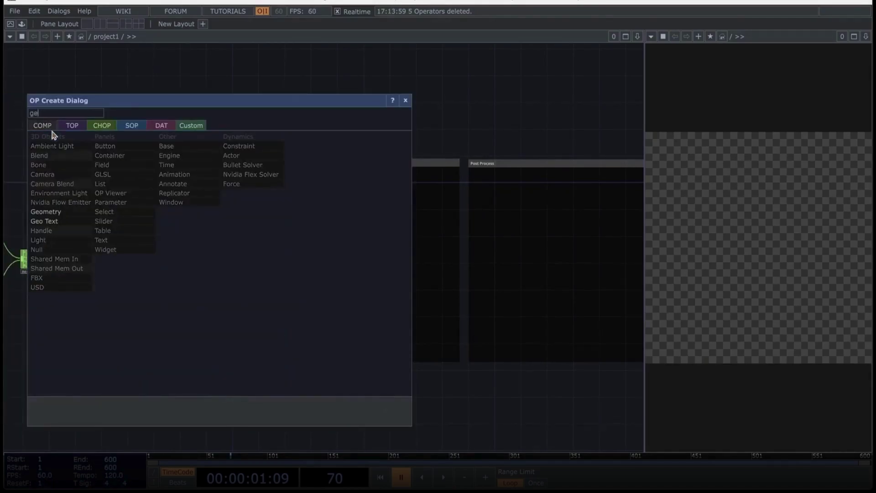
click(59, 212)
click(252, 266)
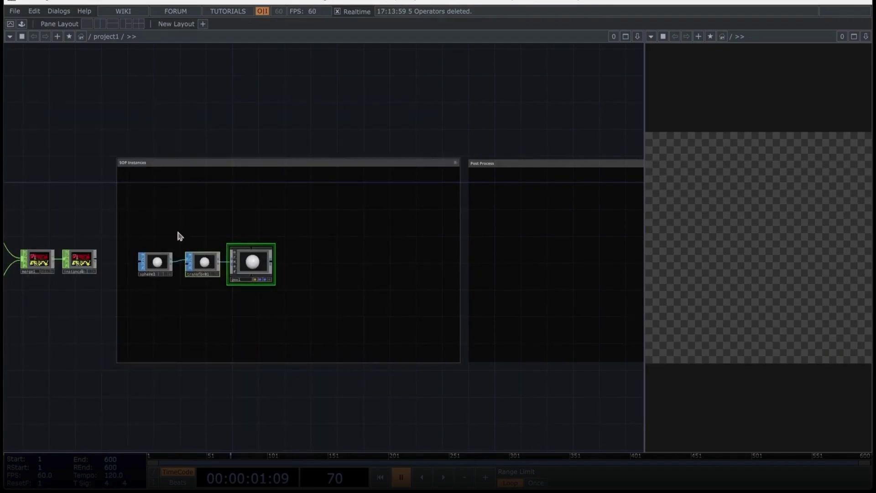
- Add a PBR MAT above the Geometry COMP and assign it as the geometry's material
key(Tab)
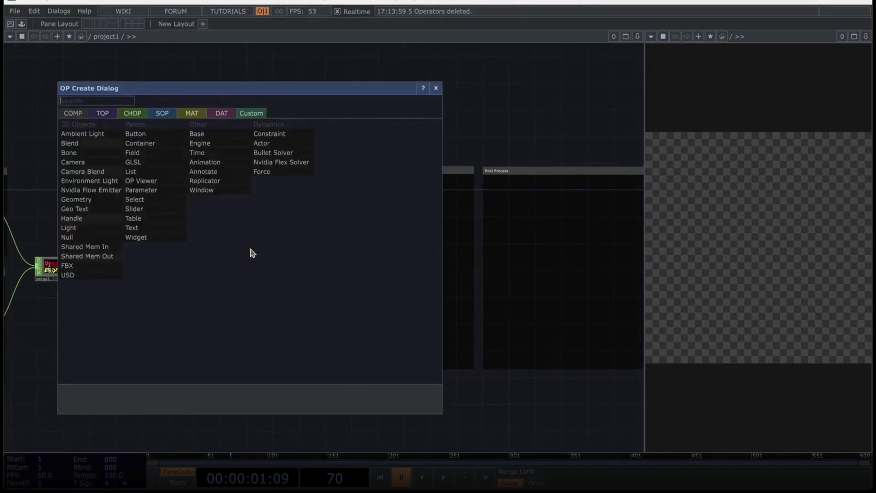
click(191, 113)
text(o)
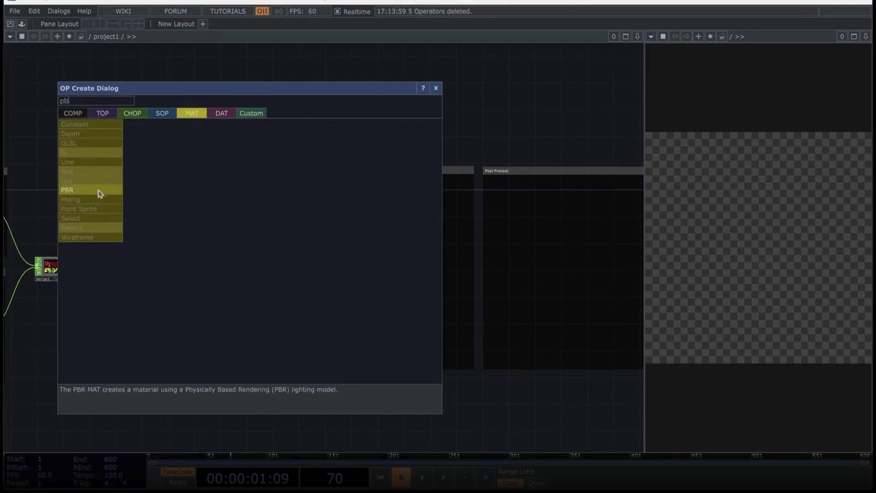
click(75, 190)
click(255, 228)
drag(262, 231, 262, 269)
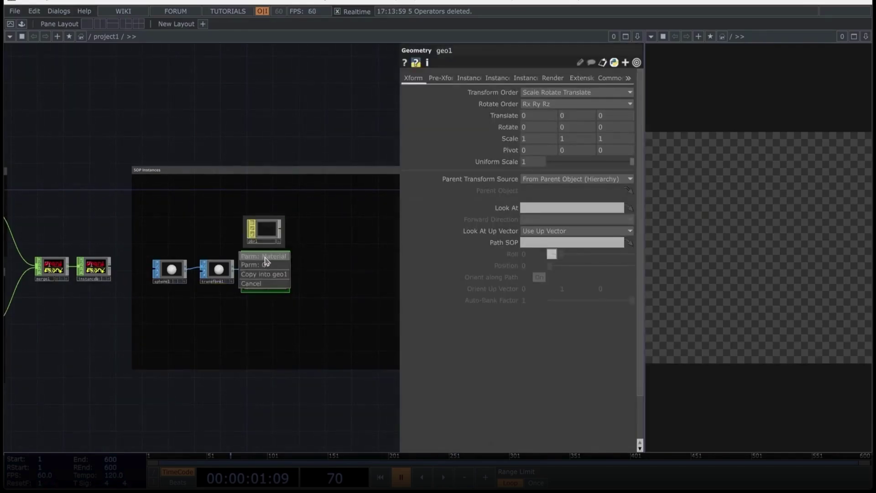
click(265, 257)
- Add a Ramp TOP above the PBR MAT in the SOP Instances section
key(Tab)
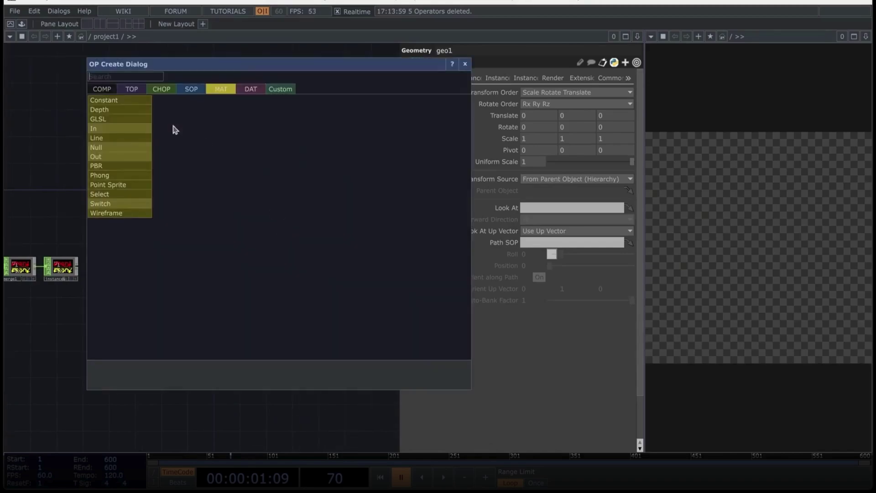
click(133, 90)
text(ram)
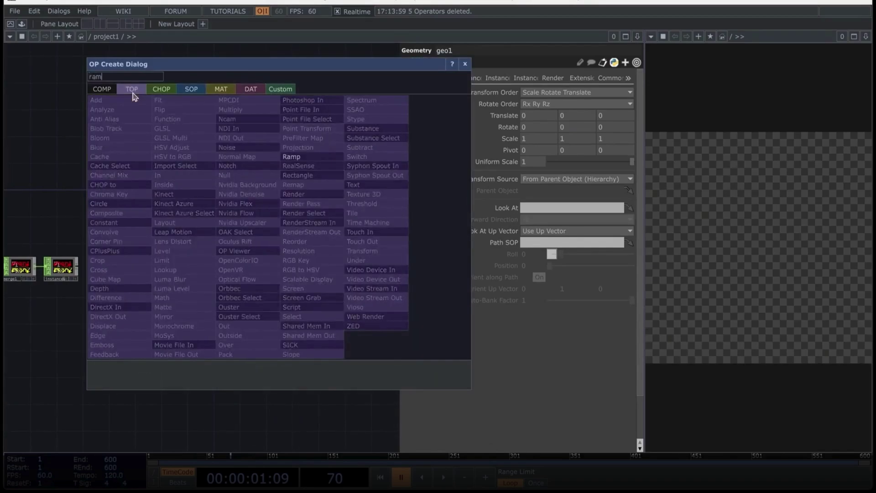
click(305, 158)
click(232, 199)
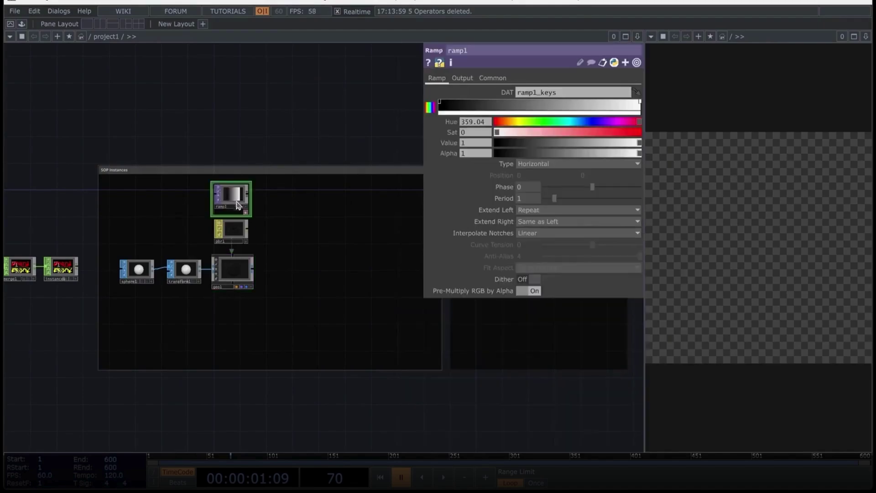
- Add an Environment Light COMP beside the PBR MAT
scroll(301, 219, right, 3)
key(Tab)
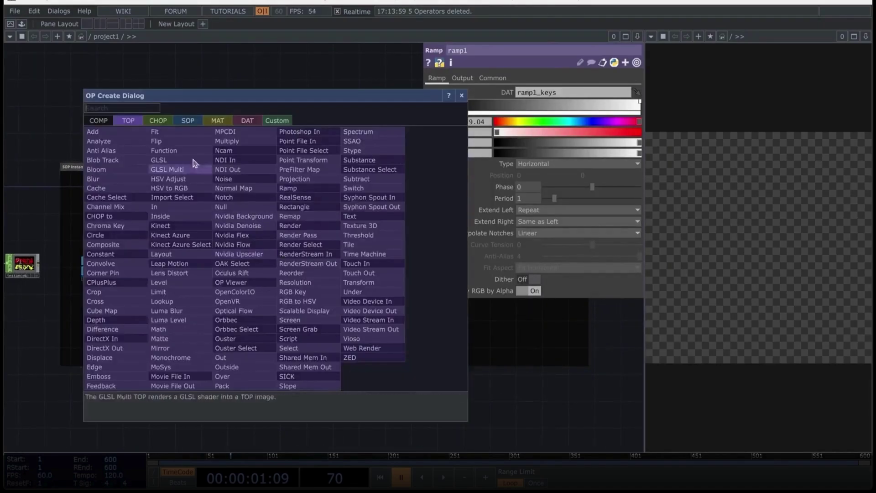
click(108, 122)
text(en)
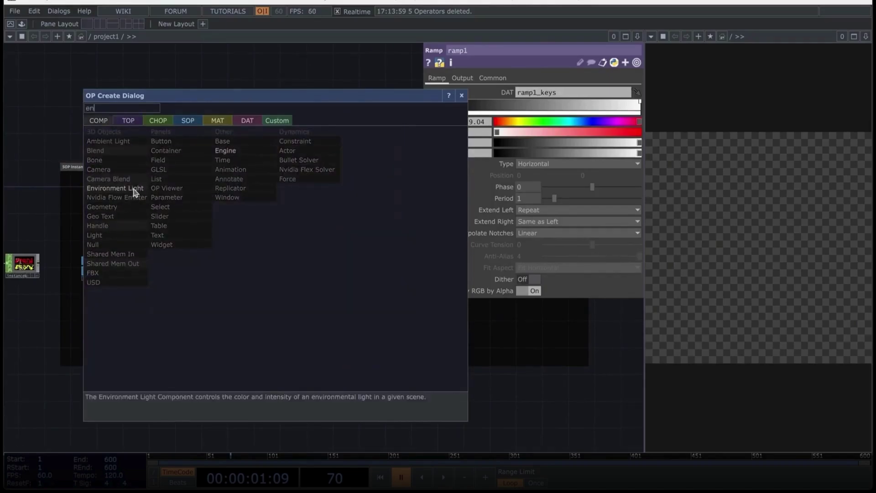
click(132, 188)
click(253, 229)
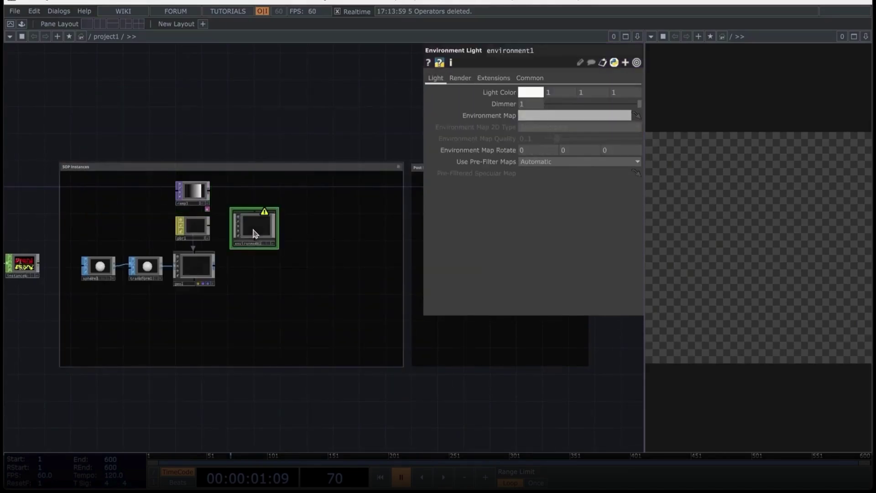
- Add a Constant TOP above the Environment Light COMP and assign it as the light's Environment Map
key(Tab)
click(121, 78)
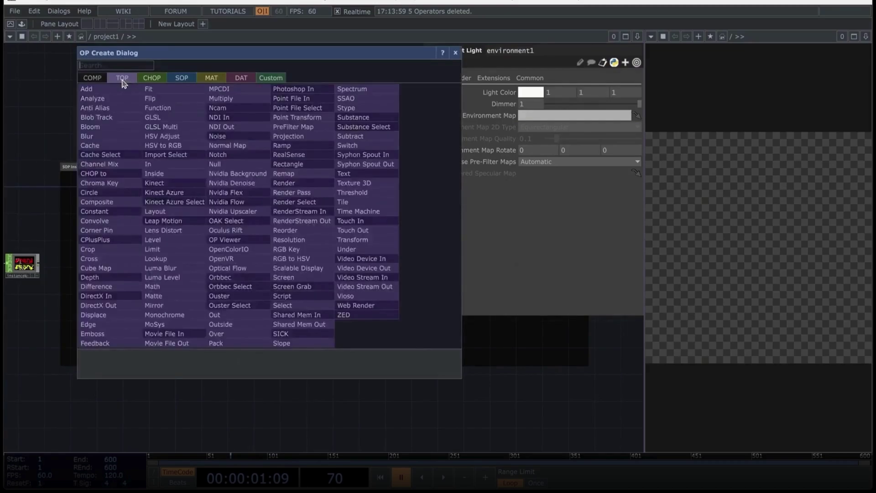
click(137, 201)
click(256, 196)
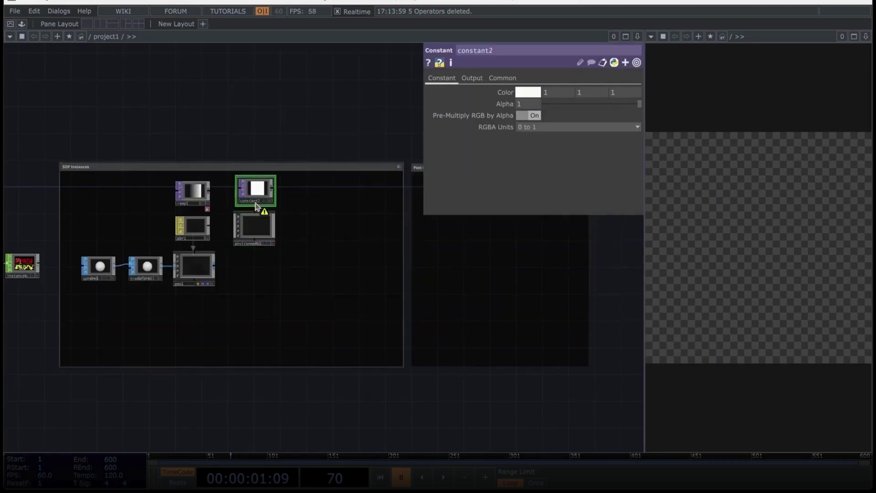
drag(256, 194, 238, 233)
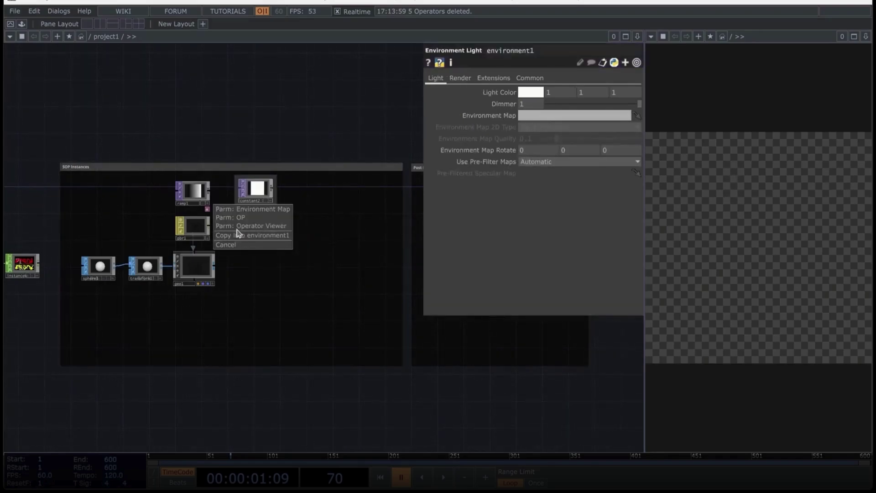
click(264, 210)
- Add a Camera COMP beside the Environment Light COMP
key(Tab)
click(147, 119)
text(cam)
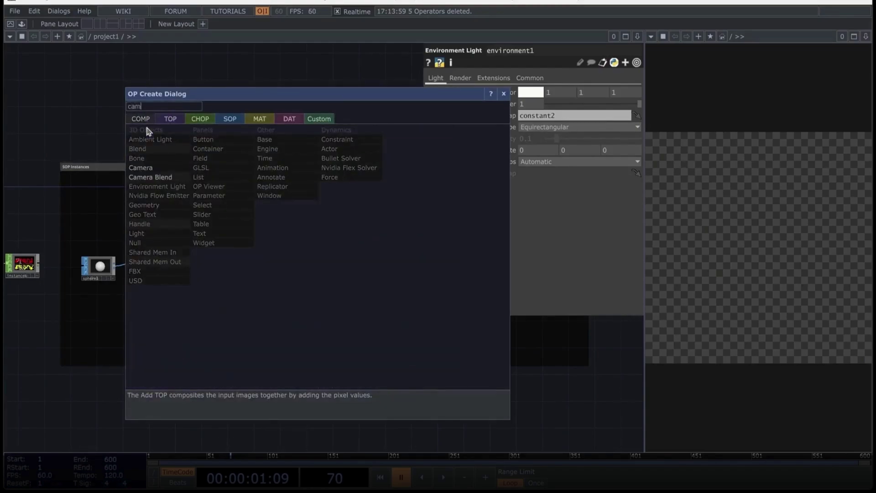
click(141, 167)
click(310, 228)
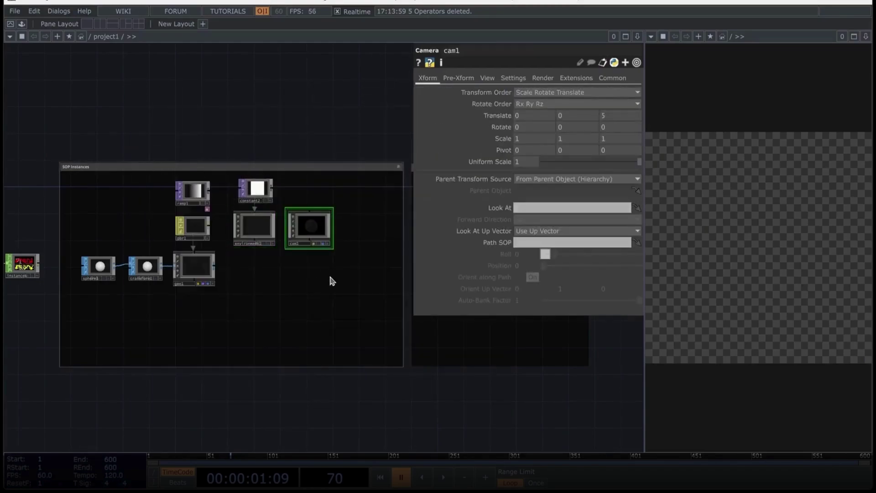
- Add a Light COMP directly above the Camera COMP
key(Tab)
text(li)
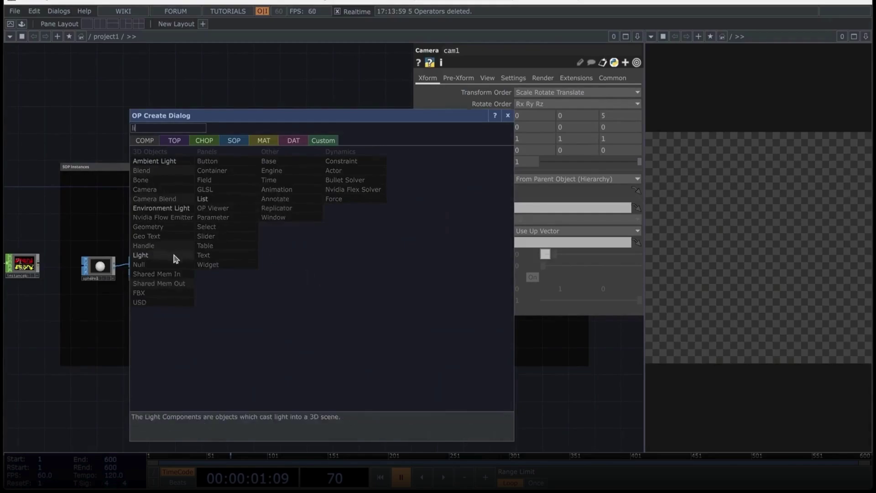
click(173, 255)
click(310, 188)
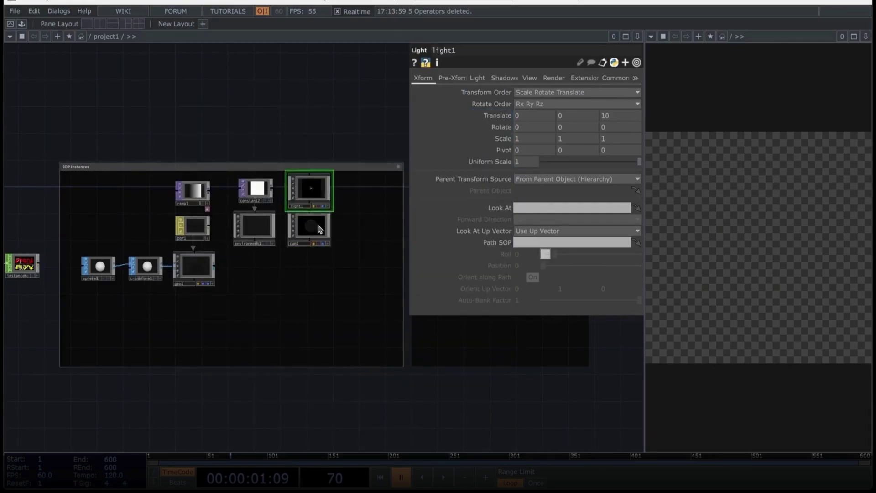
- Add a Render TOP below the Camera COMP in the SOP Instances section
drag(308, 281, 278, 269)
key(Tab)
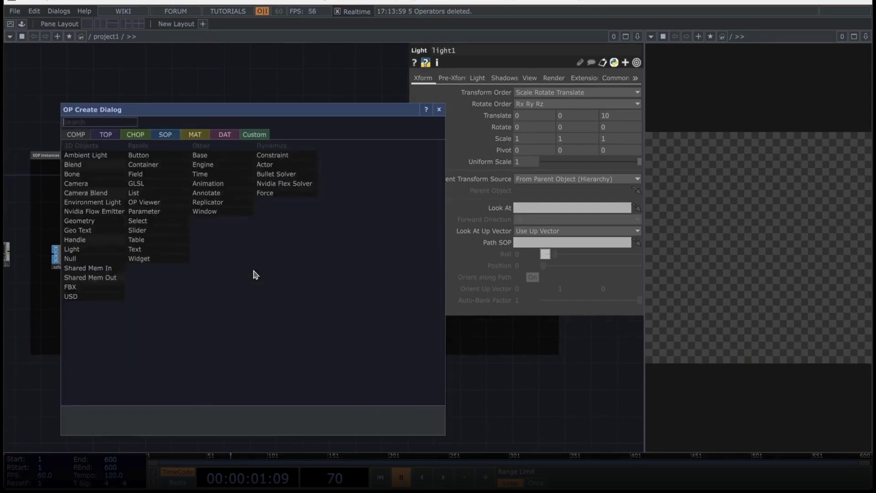
text(ren)
click(105, 134)
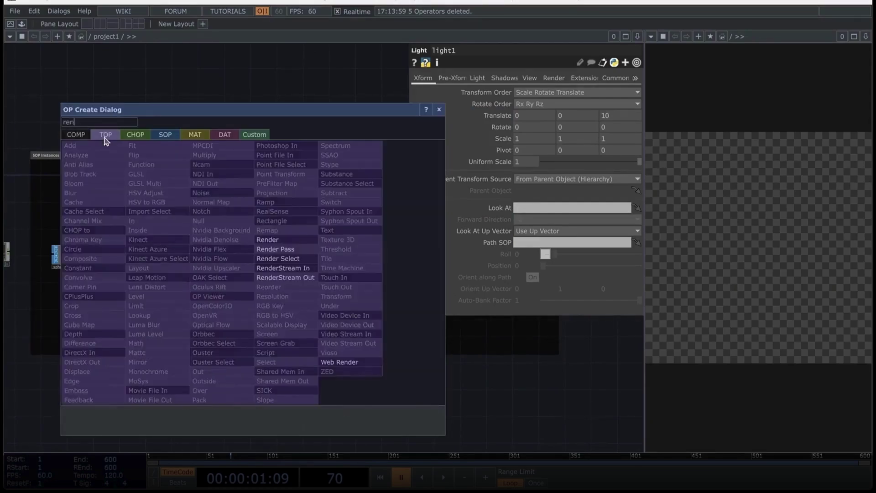
click(286, 250)
click(277, 264)
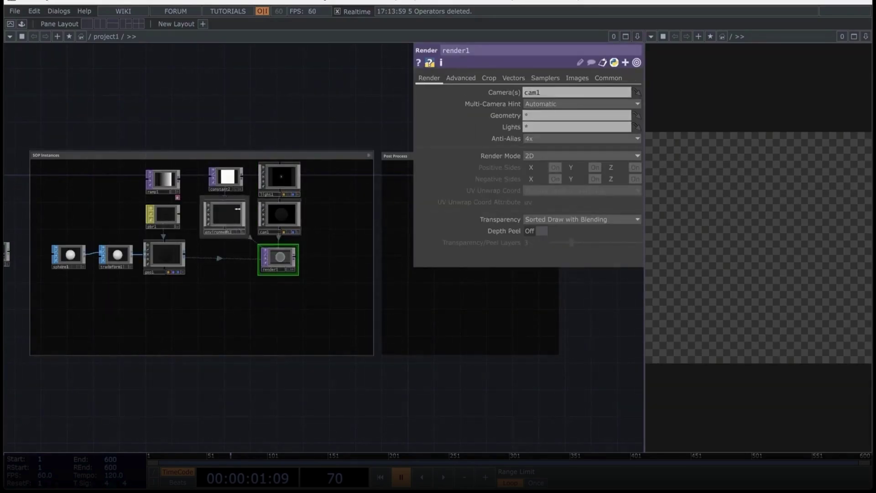
- Append an SSAO TOP to the Render TOP, placing it in the Post Process section
drag(402, 377, 290, 317)
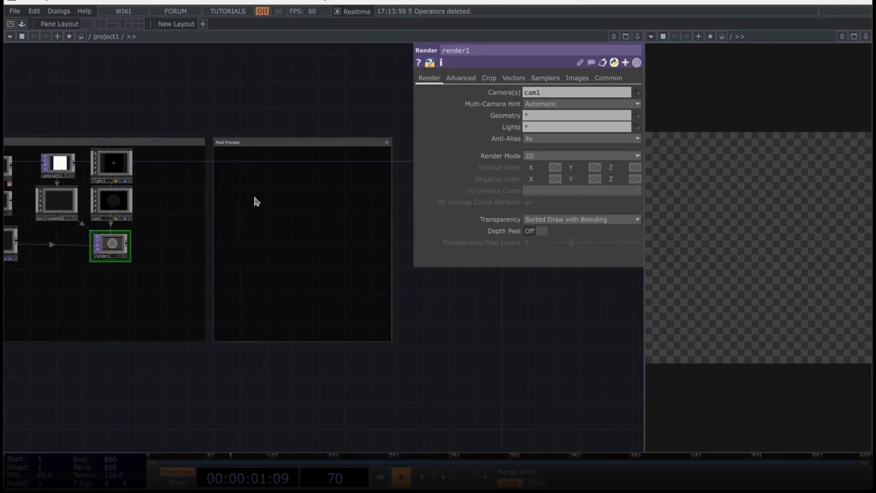
right_click(130, 245)
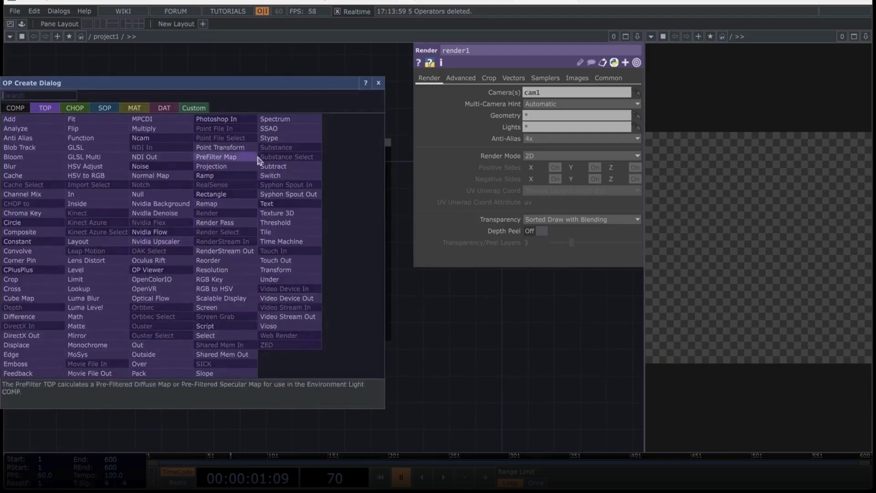
click(285, 131)
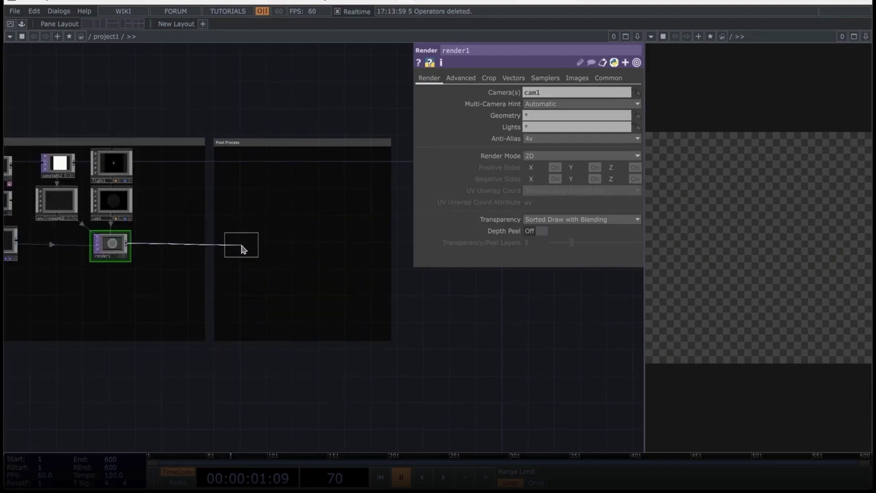
click(241, 248)
- Append a Level TOP to the SSAO TOP
middle_drag(241, 249, 151, 255)
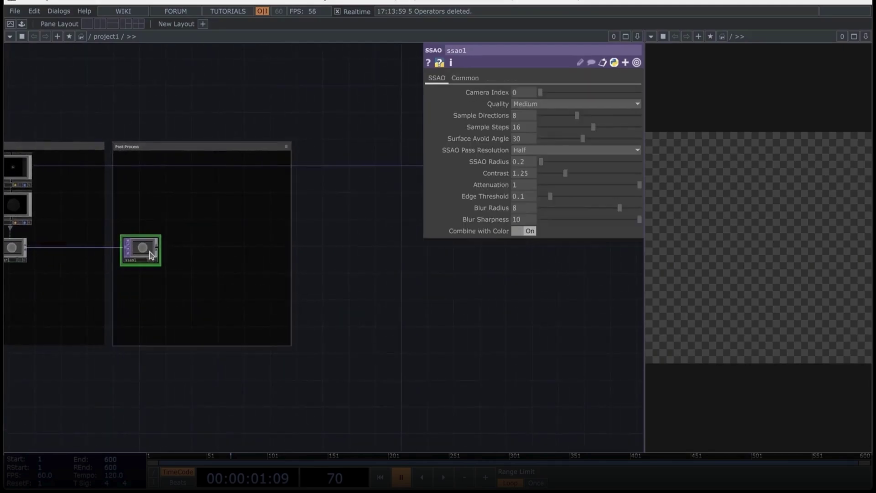
right_click(159, 254)
click(155, 255)
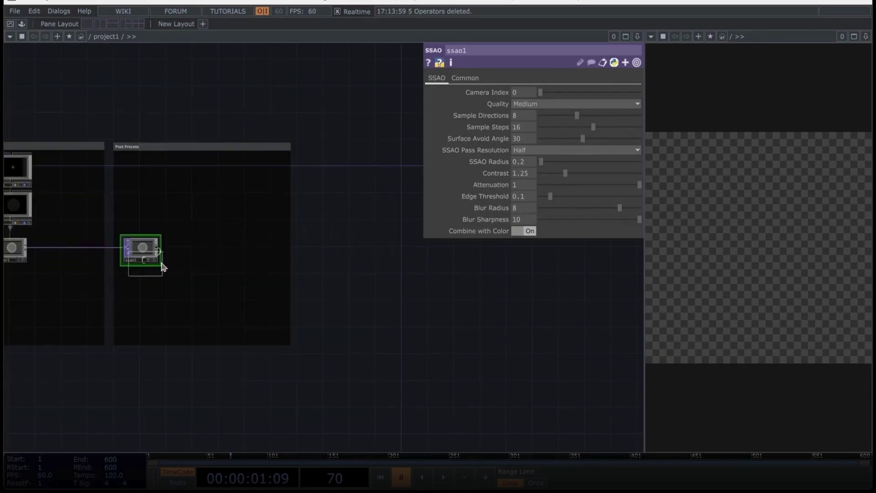
click(181, 253)
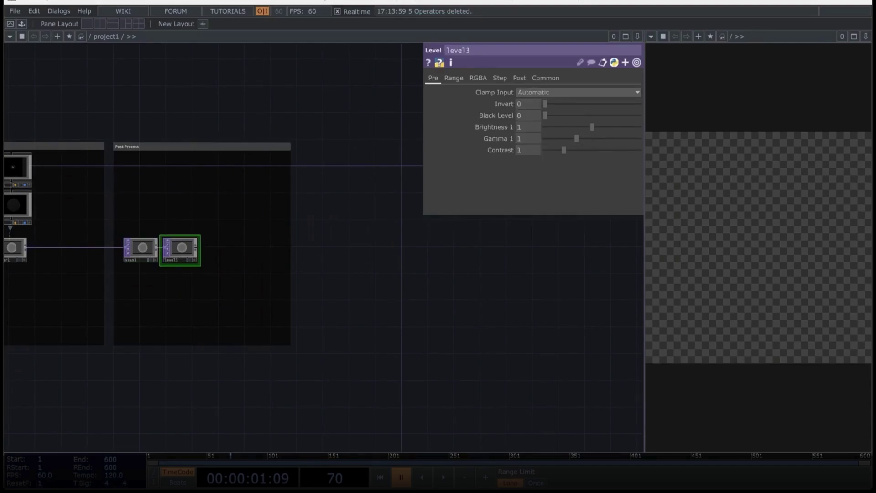
- Append an RGB Key TOP to the Level TOP
right_click(197, 249)
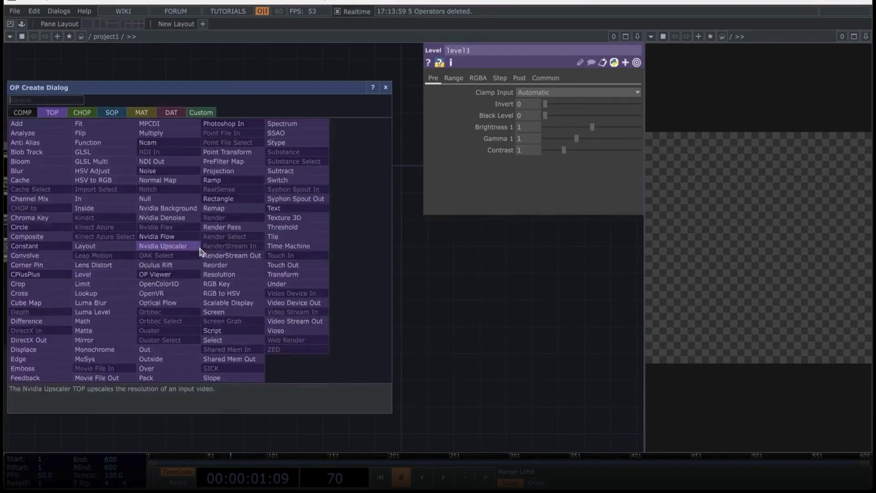
click(239, 260)
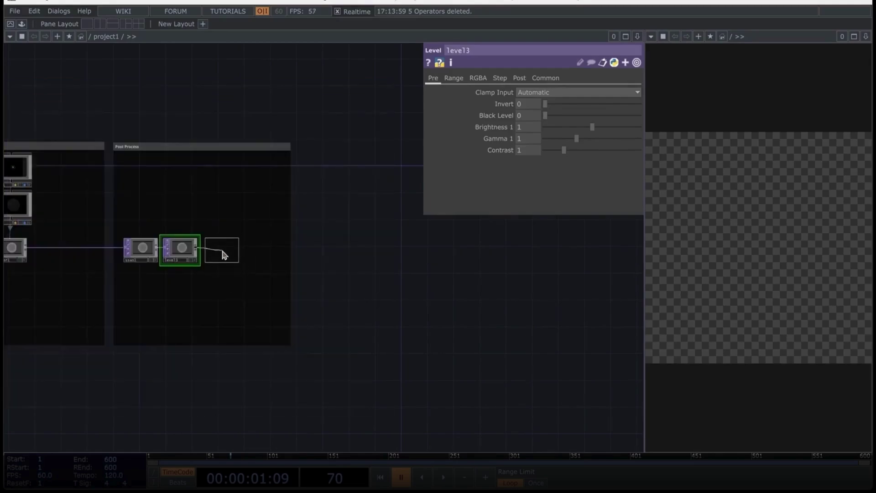
click(224, 254)
- Append an Out TOP to the RGB Key TOP and save the project
scroll(221, 248, up, 2)
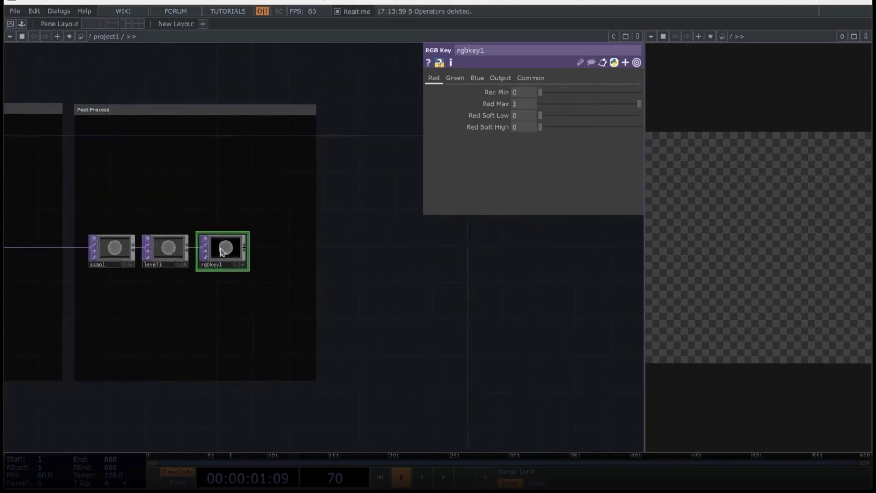
right_click(246, 251)
text(out)
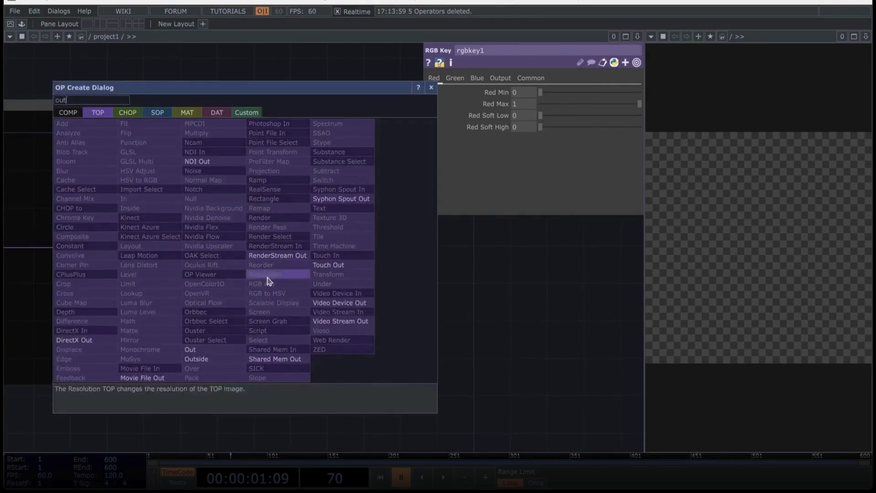
click(211, 349)
click(291, 258)
key(ctrl+s)
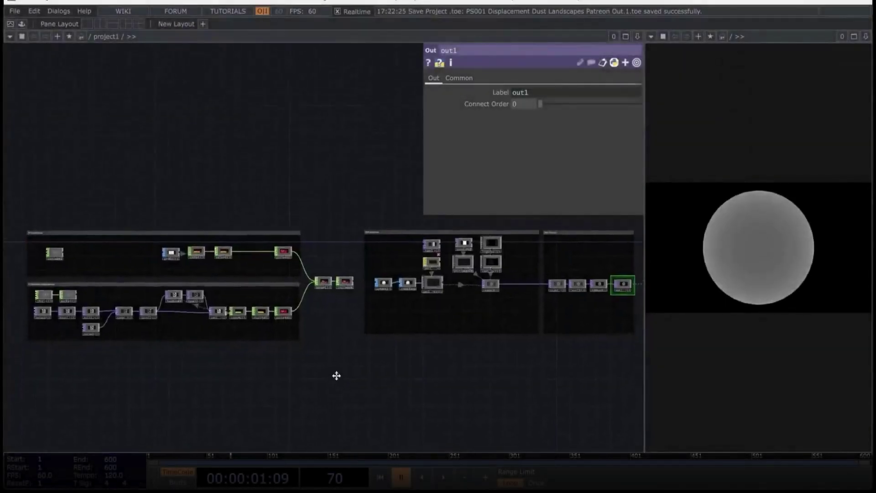
- Add a second channel to the Constant CHOP in the XY Coordinates section and name the channels tx and ty
key(p)
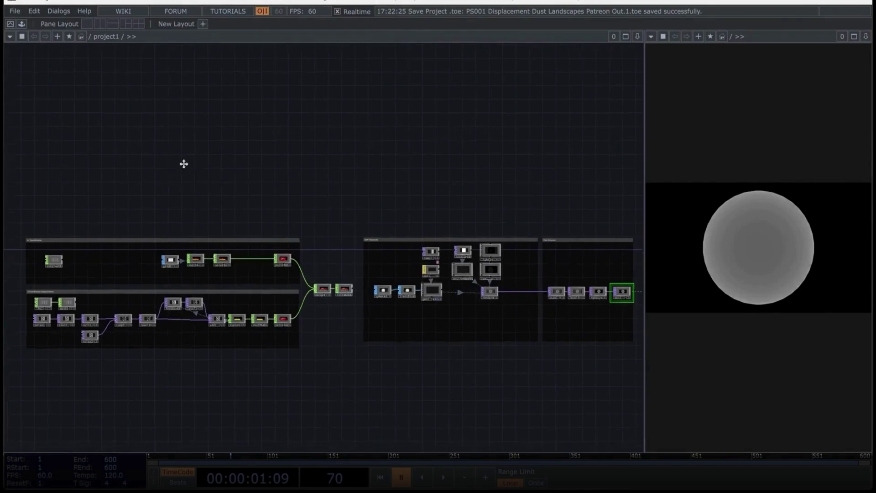
scroll(169, 156, up, 5)
drag(243, 84, 234, 95)
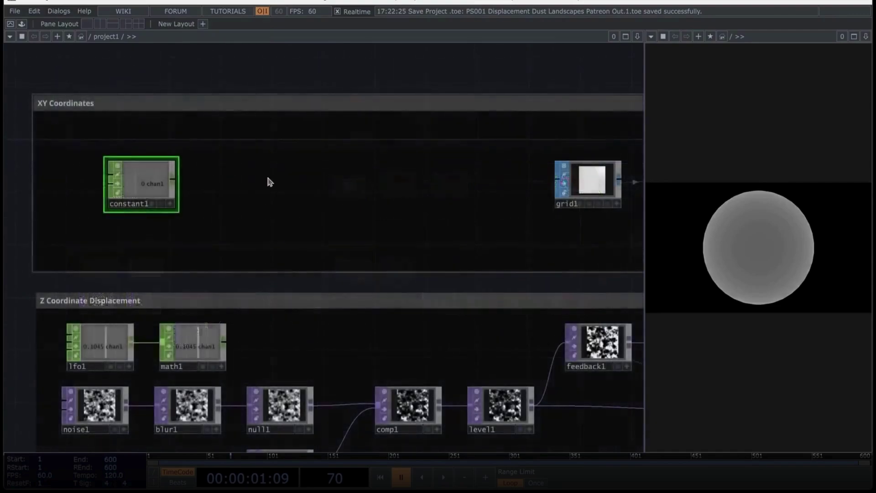
key(p)
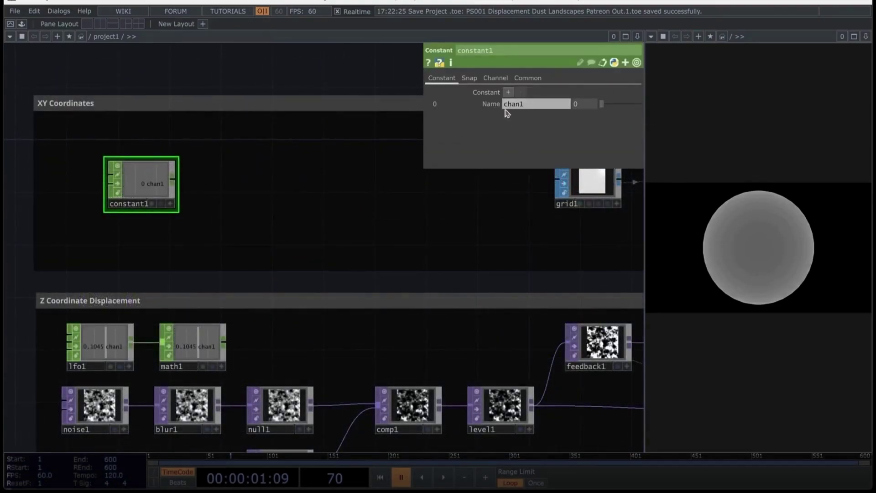
click(508, 93)
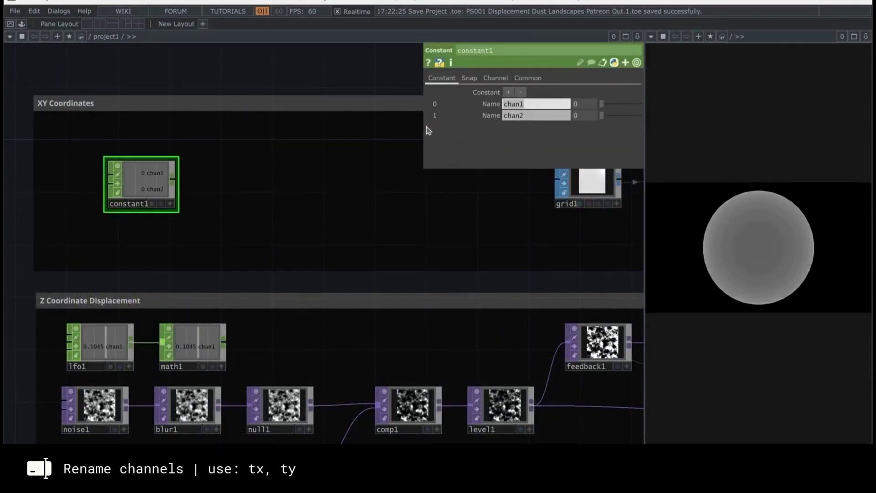
text(tx)
key(Tab)
text(ty)
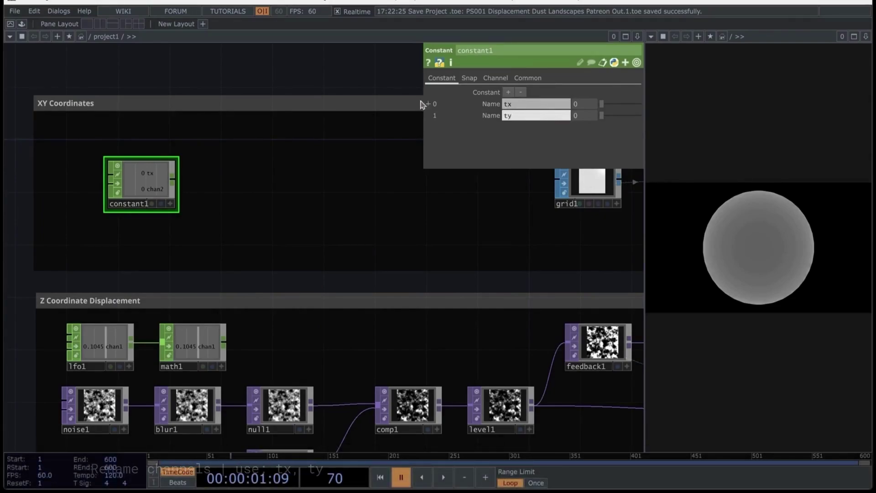
- Set both the tx and ty channels of the Constant CHOP in the XY Coordinates section to 380
key(Return)
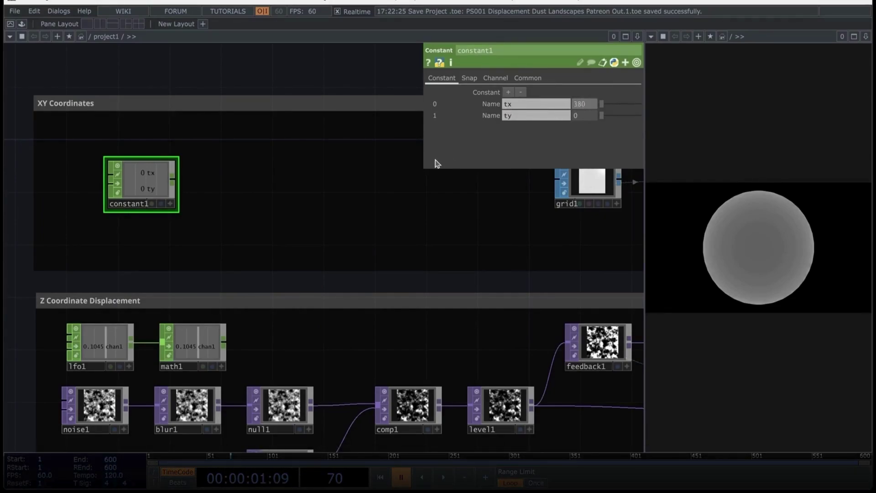
text(380)
key(Tab)
text(3)
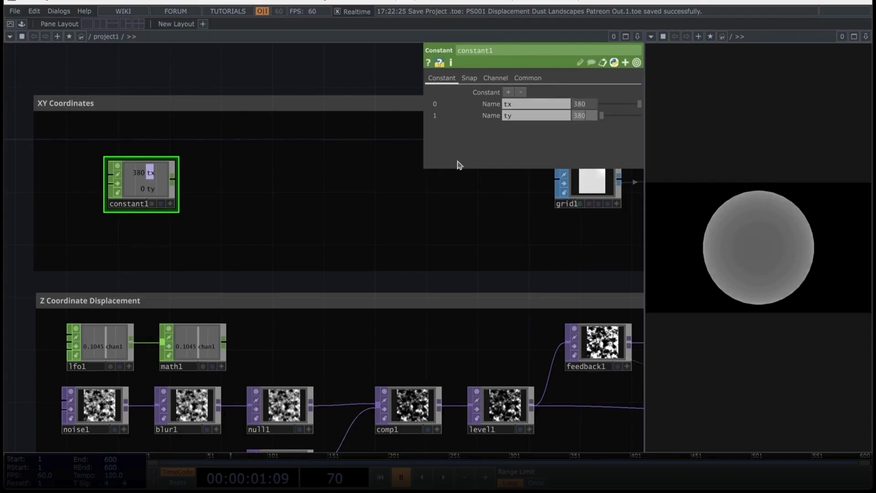
key(Return)
- Set the size of the Grid SOP in the XY Coordinates section to 8 by 8
drag(418, 154, 185, 175)
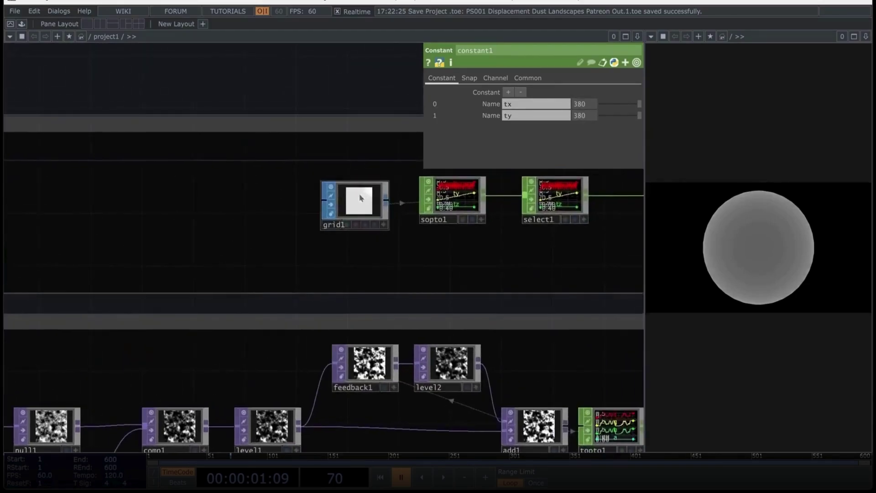
click(361, 198)
scroll(270, 83, right, 8)
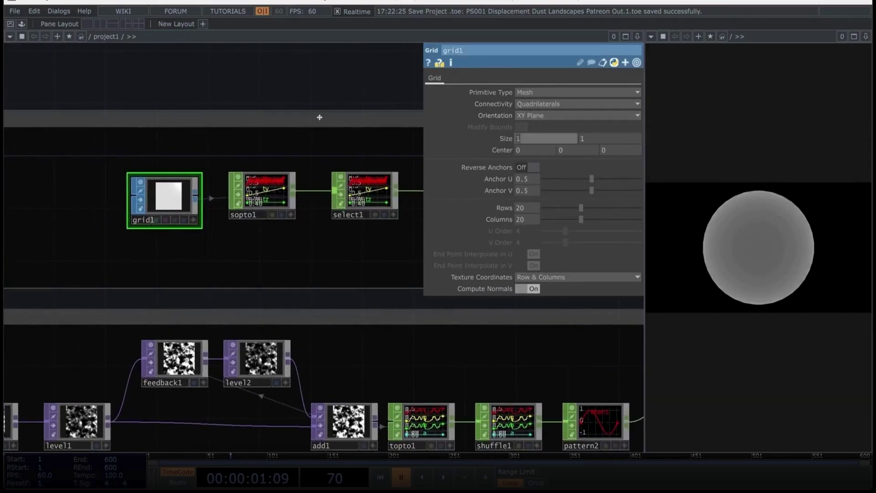
key(Tab)
text(8)
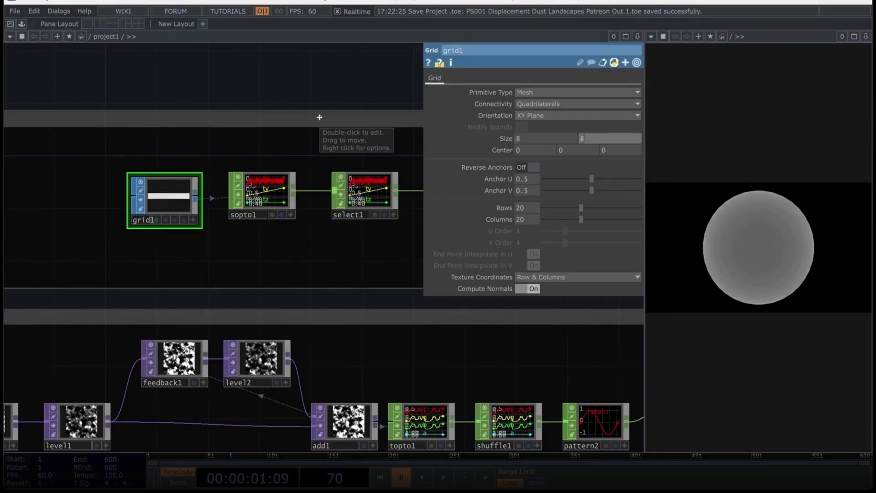
key(Tab)
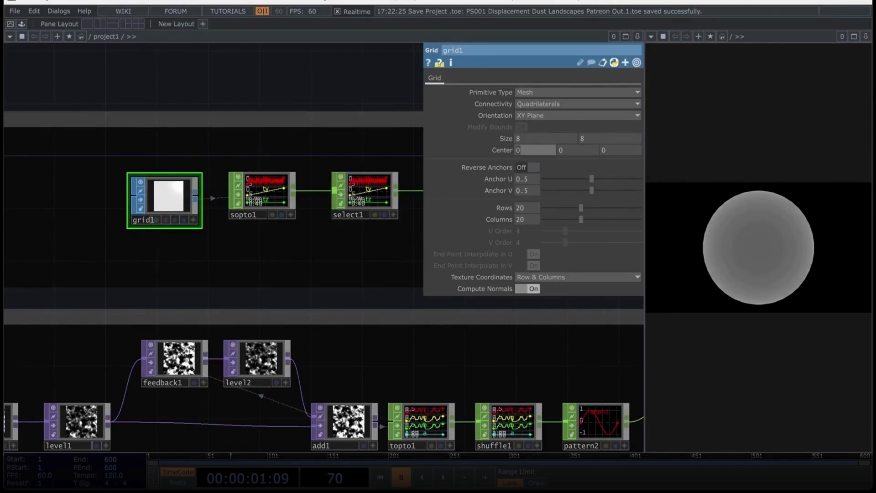
- Restrict the Select CHOP after the SOP to CHOP to the channels tx and ty
click(292, 185)
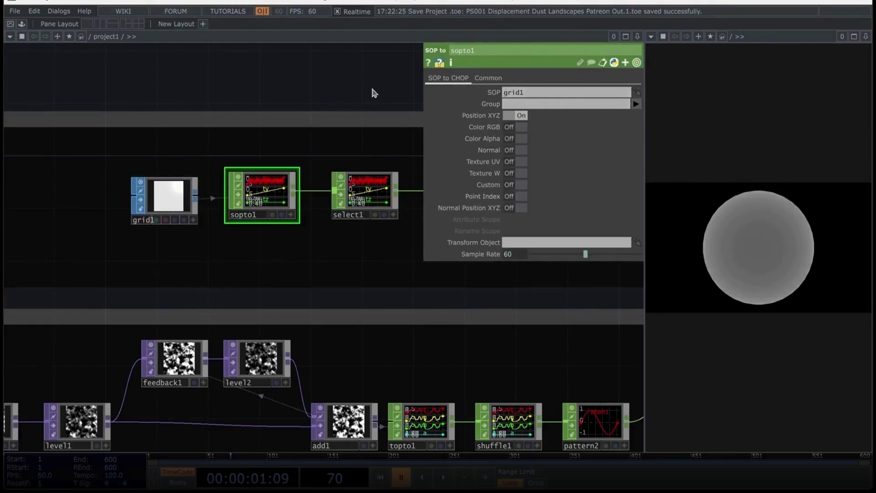
drag(372, 89, 242, 92)
click(235, 196)
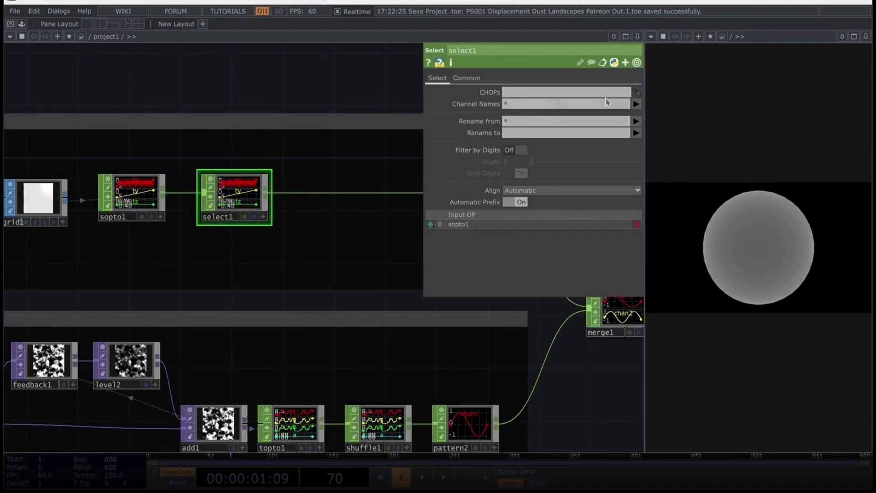
click(636, 104)
click(637, 125)
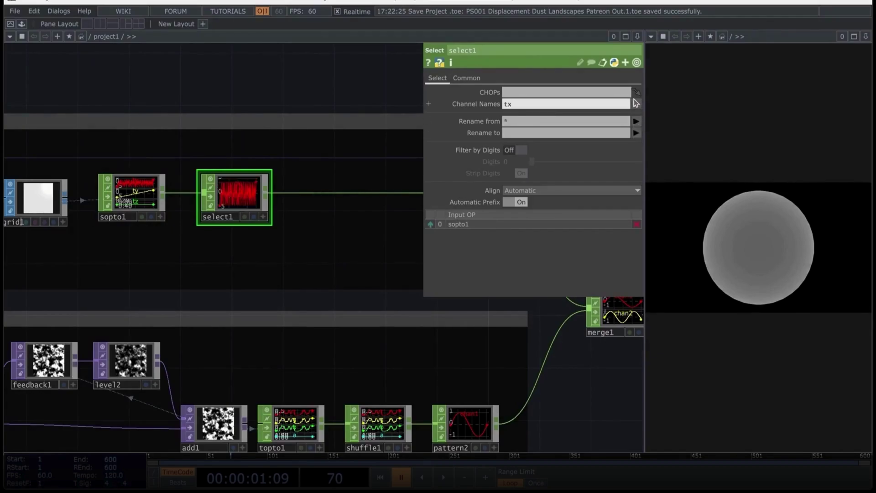
click(636, 104)
click(637, 136)
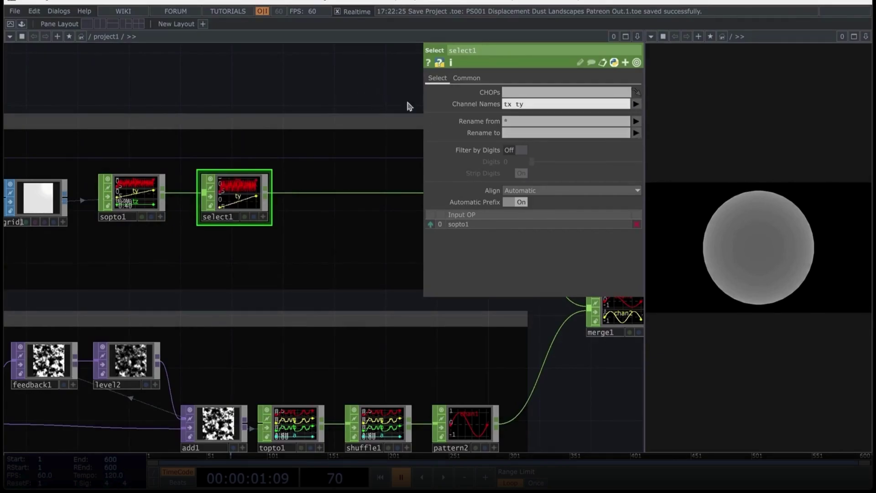
- Set the XY Coordinates section's Pattern CHOP to type Random, with amplitude 0.1 and an upper To Range value of 0.05
drag(406, 101, 238, 104)
click(292, 203)
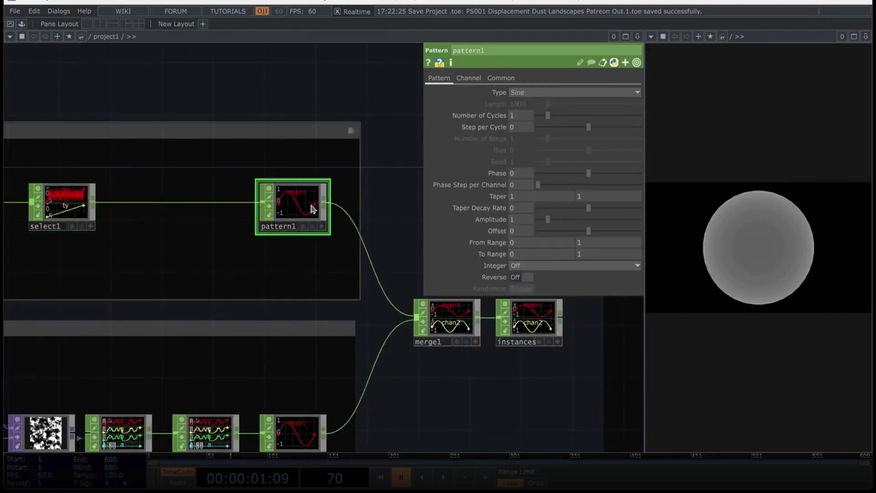
click(528, 92)
click(532, 188)
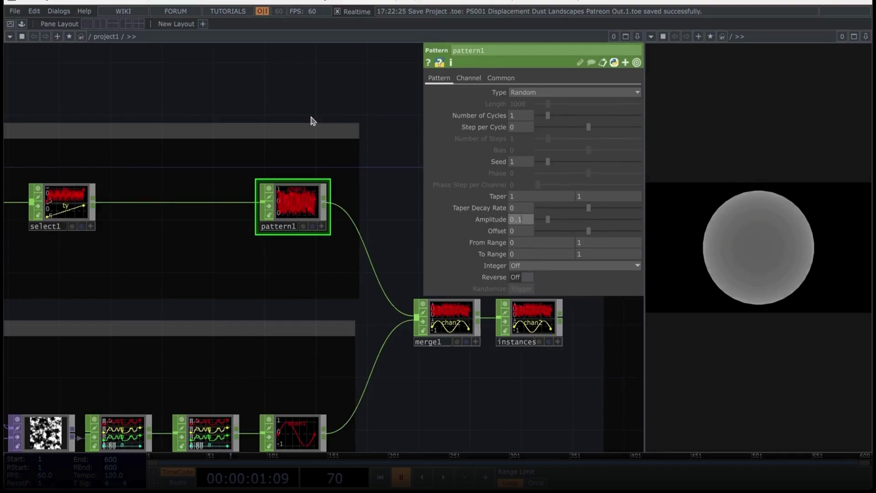
key(Return)
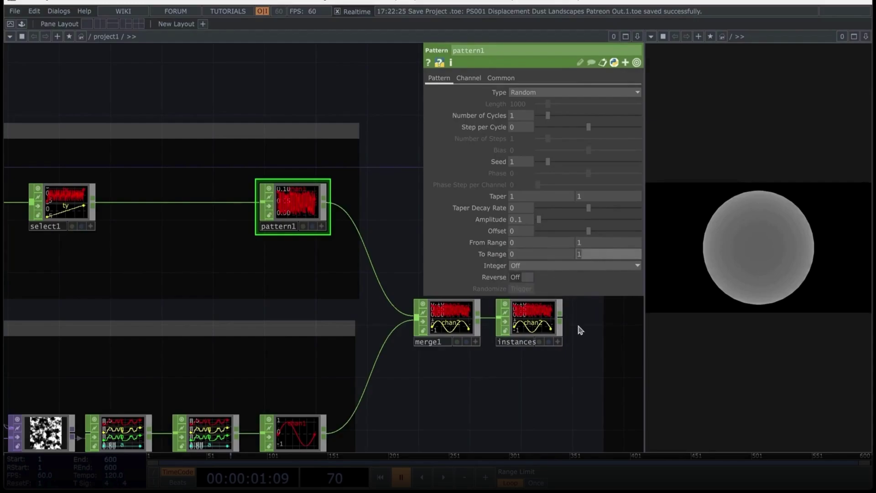
text(0.05)
key(Return)
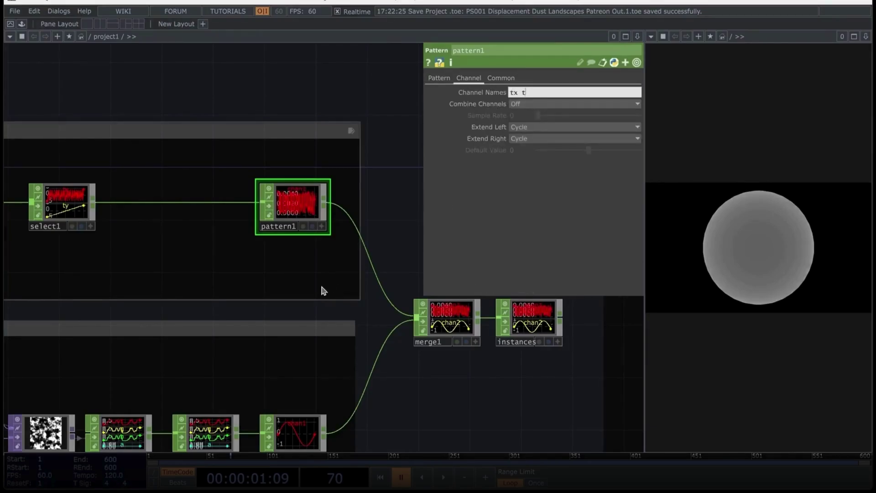
- Name the channels of the XY Coordinates section's Pattern CHOP tx and ty
text(y)
key(Return)
scroll(278, 203, up, 3)
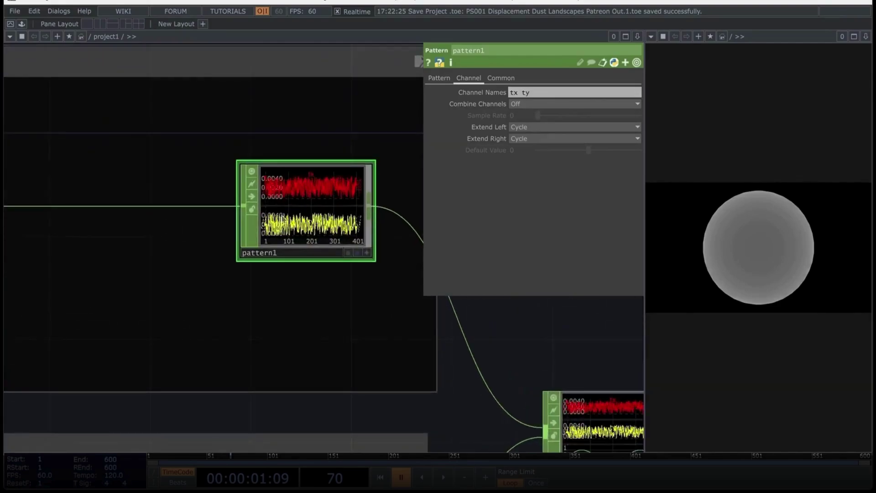
scroll(317, 219, down, 5)
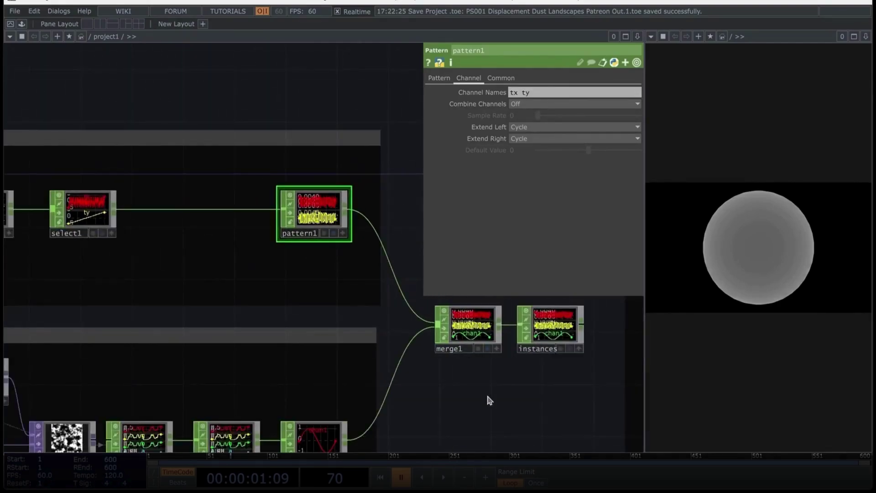
- Set the first Noise TOP in the Z Coordinate Displacement section to Parent Panel Size output resolution and 32-bit float (RGBA) pixel format
scroll(488, 359, down, 3)
drag(484, 398, 552, 272)
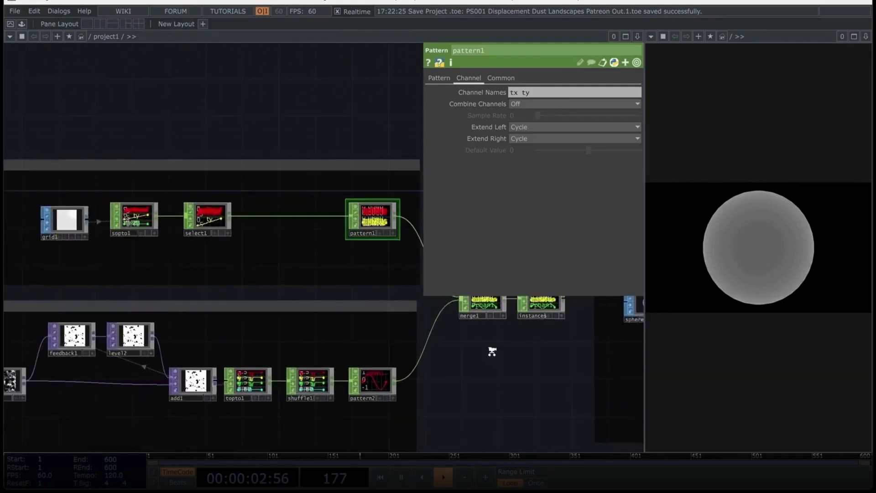
scroll(491, 352, down, 3)
drag(233, 399, 405, 401)
scroll(381, 388, up, 4)
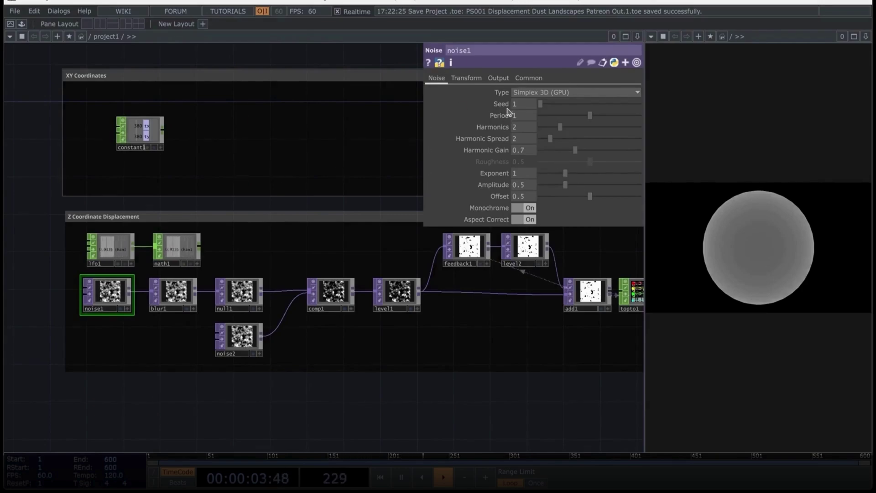
click(529, 78)
click(544, 95)
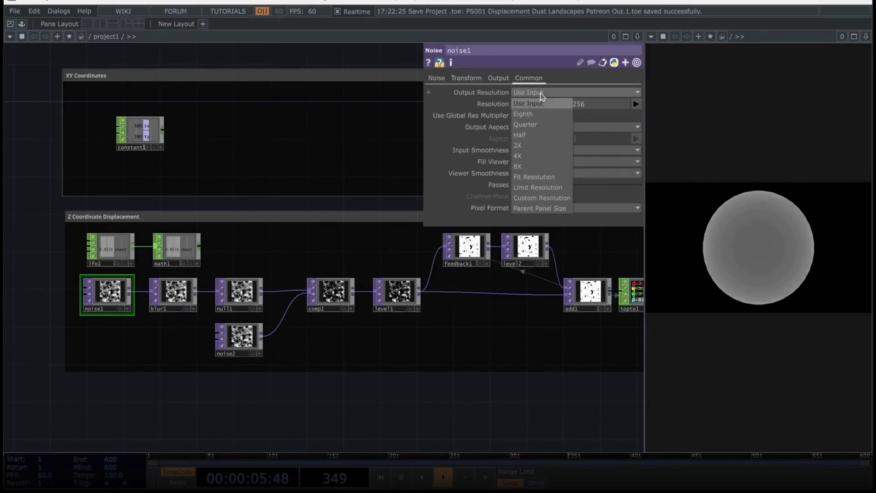
click(547, 206)
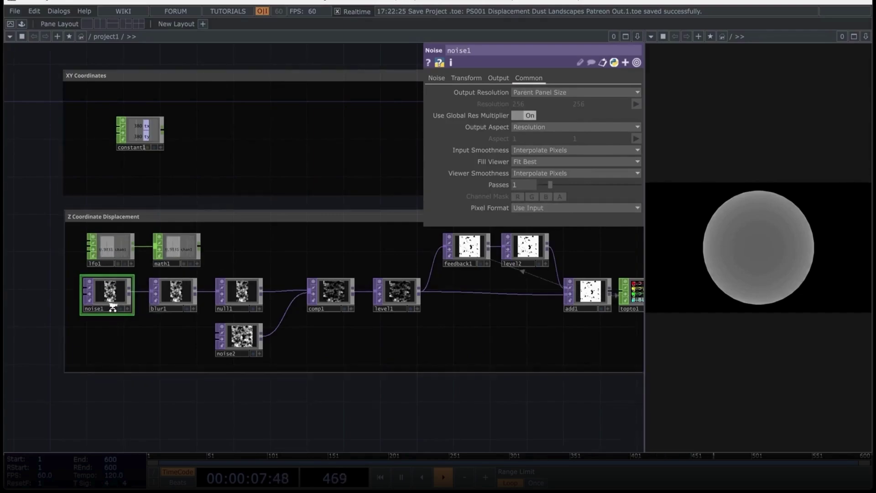
scroll(110, 301, up, 4)
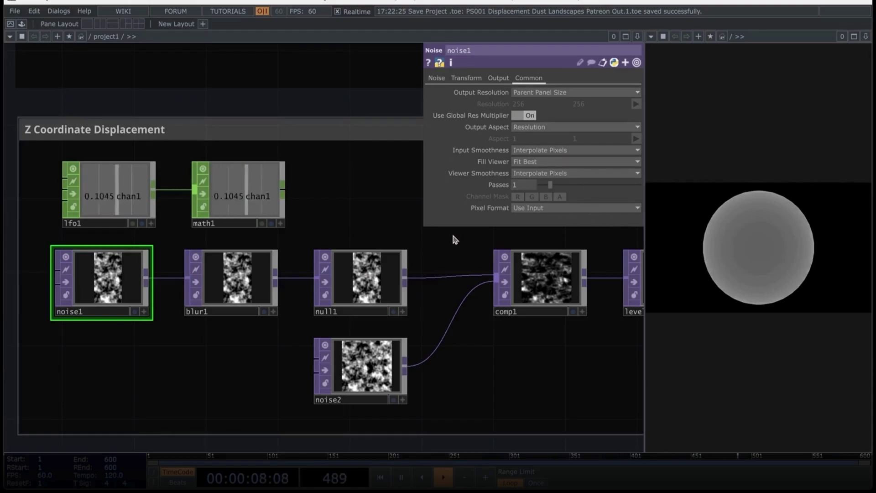
click(538, 208)
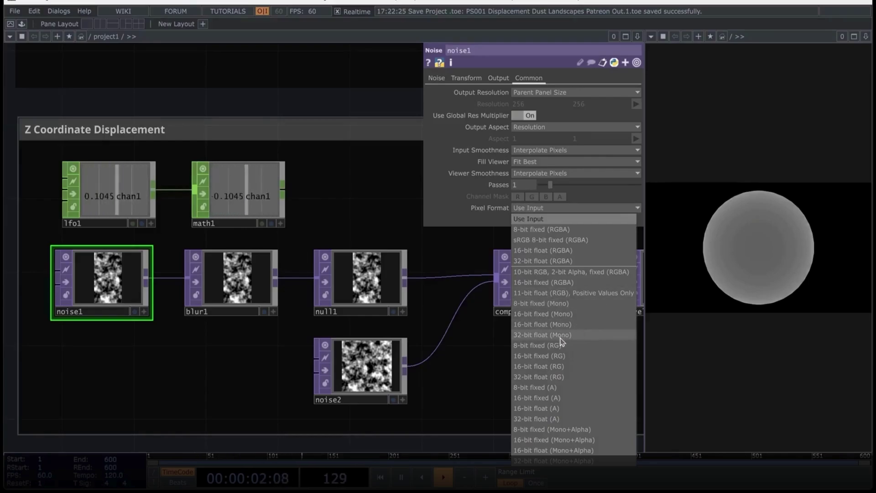
click(543, 260)
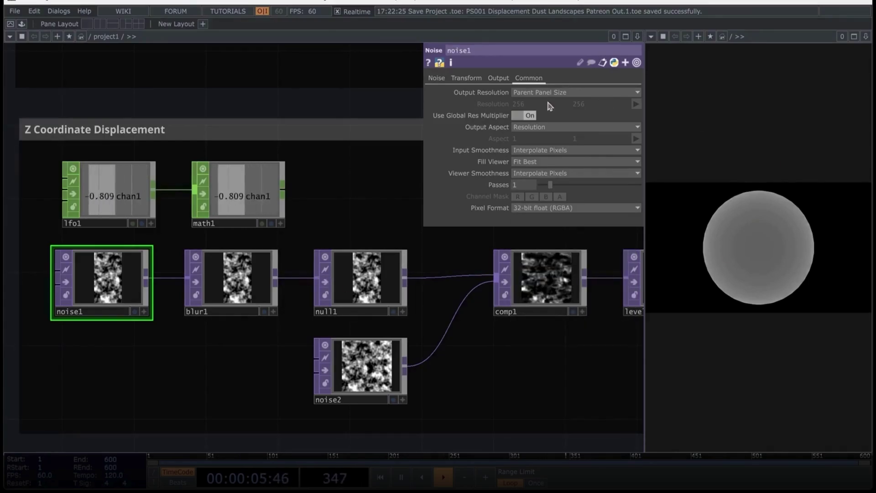
- Set noise1's period to 0.18, harmonics, harmonic spread and harmonic gain to 0, exponent to 0.7, amplitude to 0.03 and offset to 0.25
click(436, 78)
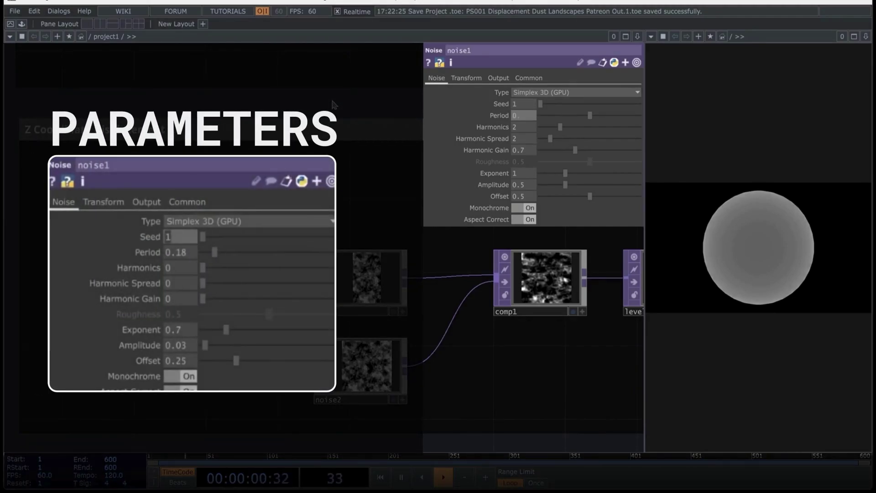
text(8)
key(Tab)
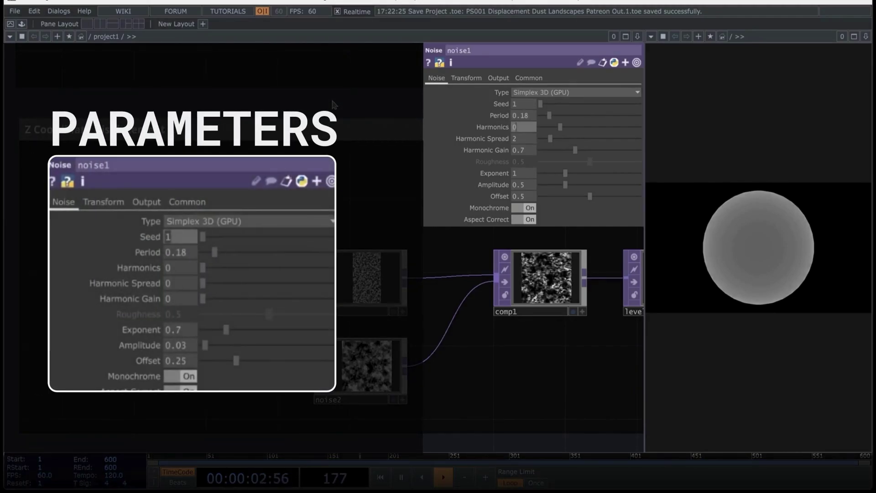
text(0)
key(Tab)
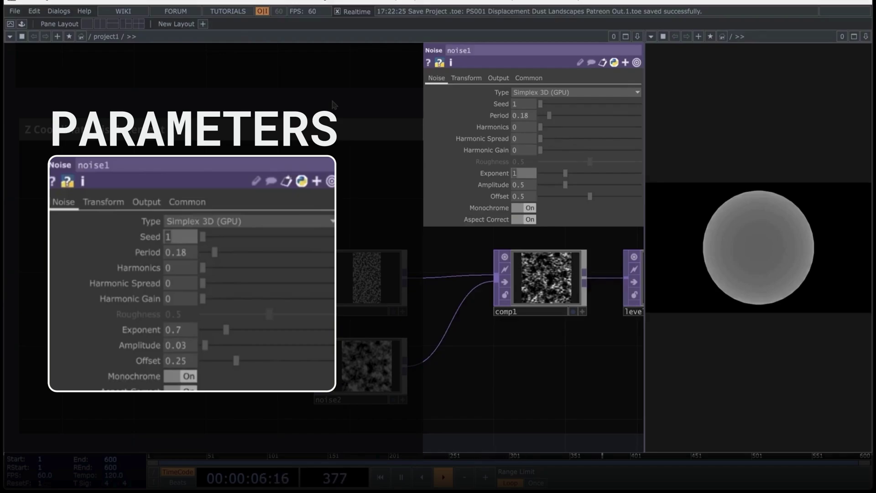
text(0.7)
key(Tab)
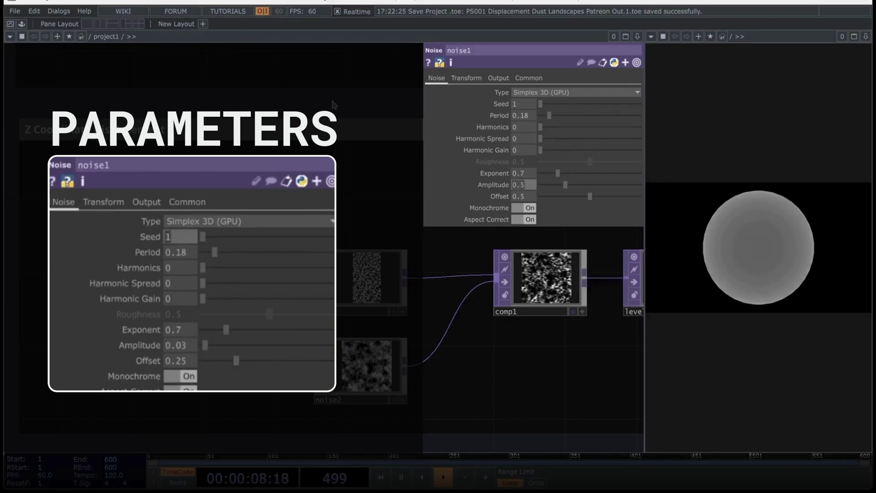
key(Tab)
text(0)
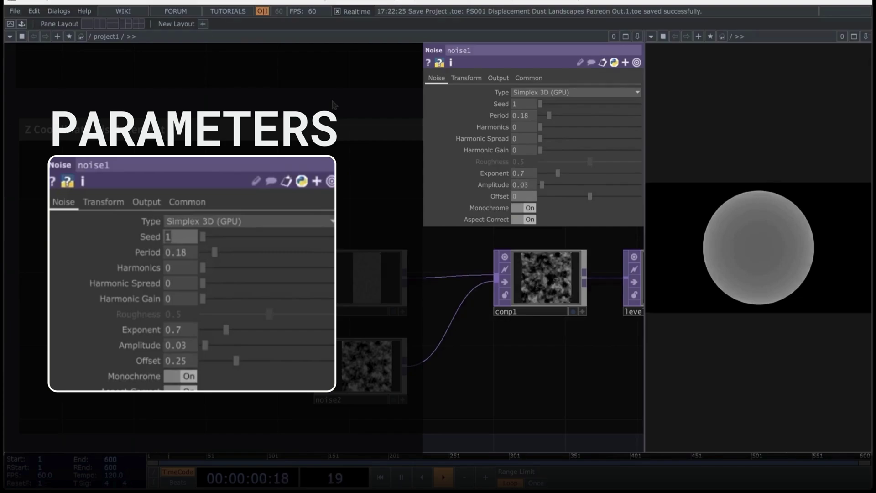
key(Tab)
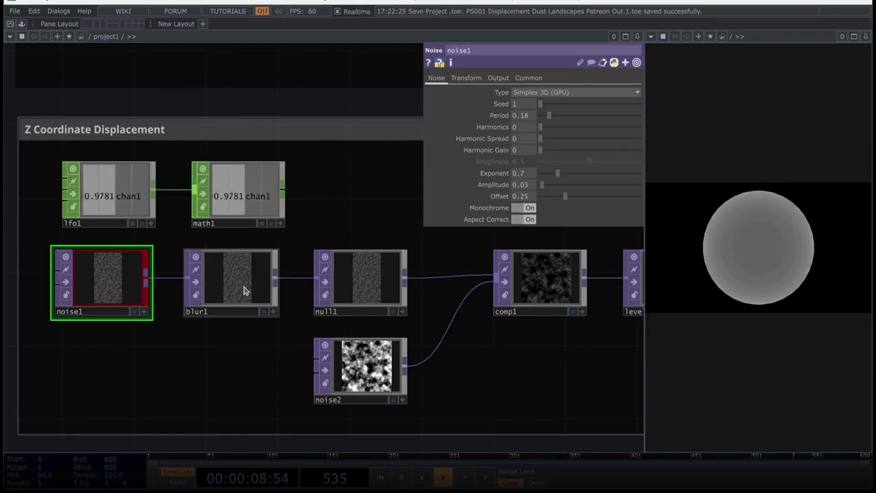
- Set the Blur TOP's pre-shrink to 3 and its filter size to 32
click(239, 296)
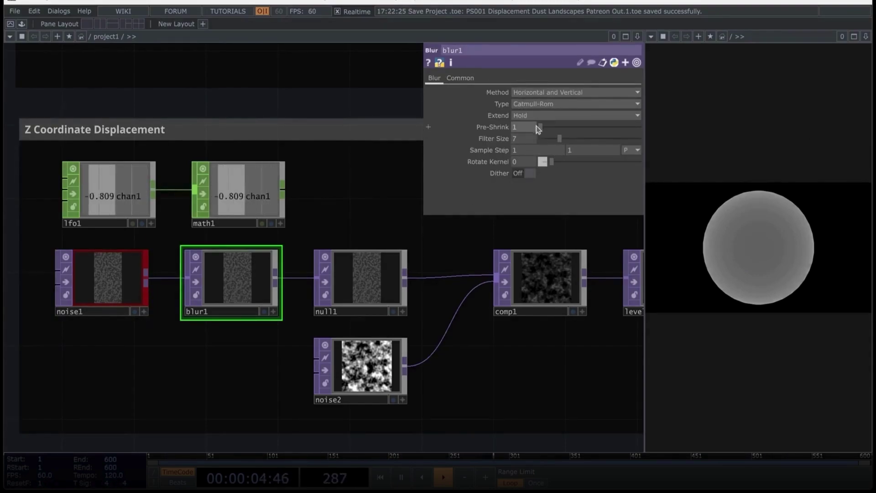
text(3)
key(Tab)
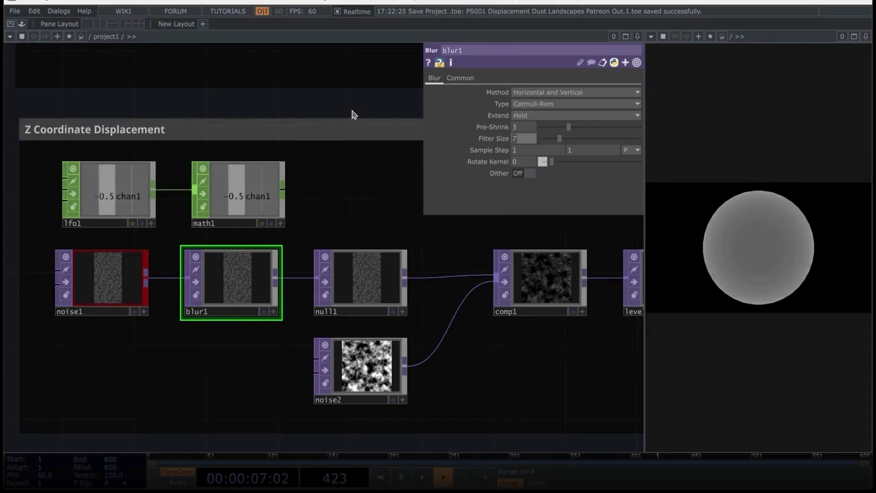
text(32)
key(Tab)
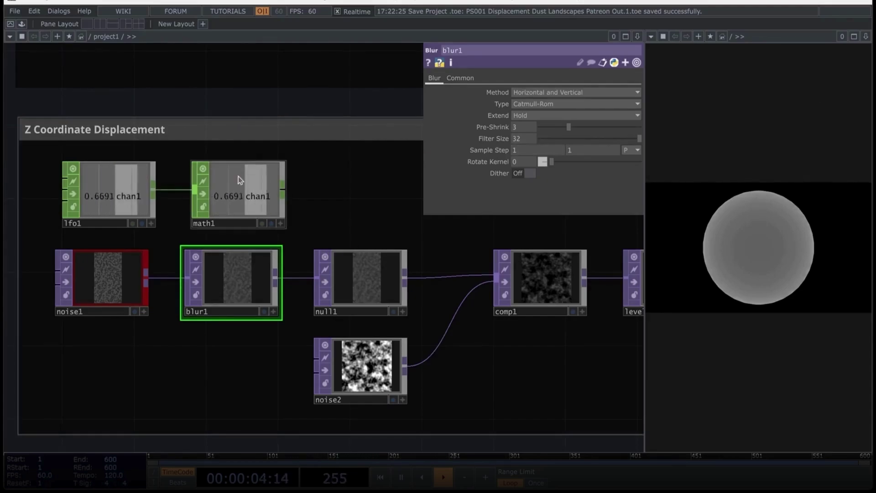
- Set the frequency of the LFO CHOP in the Z Coordinate Displacement section to 0.1
click(113, 197)
click(514, 117)
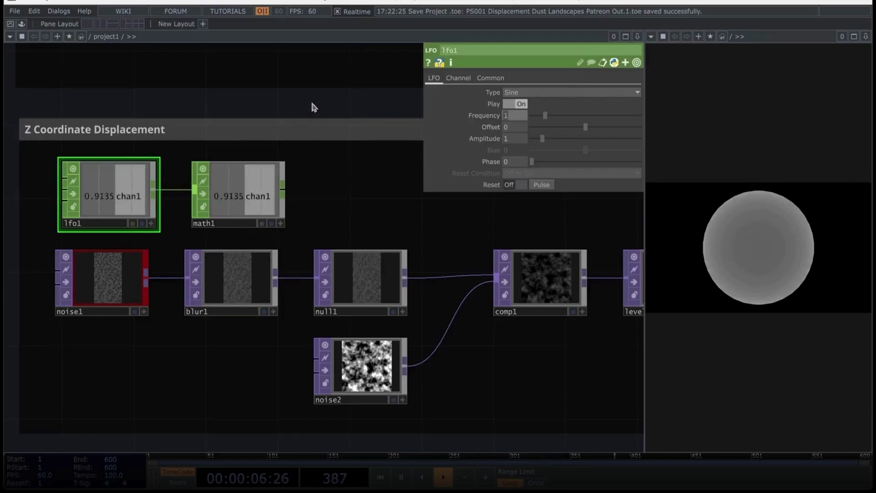
text(0.1)
key(Tab)
key(Tab)
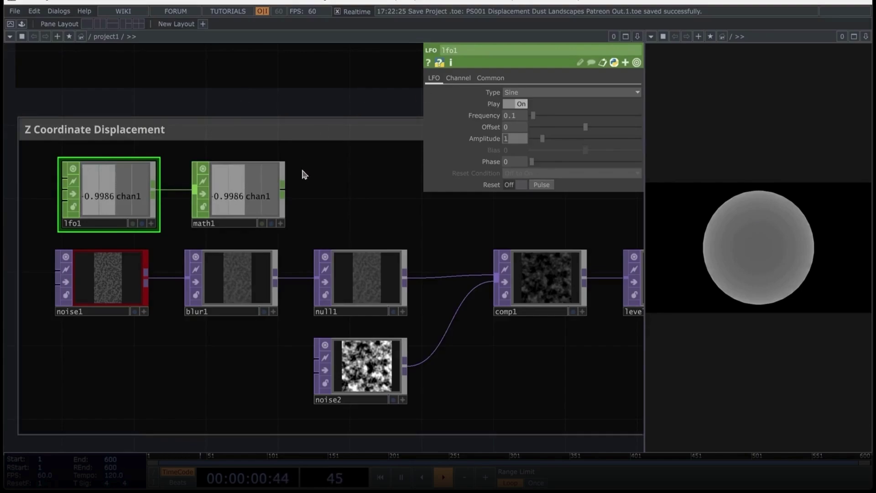
- Remap math1 from the range -1 to 1 to the range 0.15 to 0.25
click(248, 194)
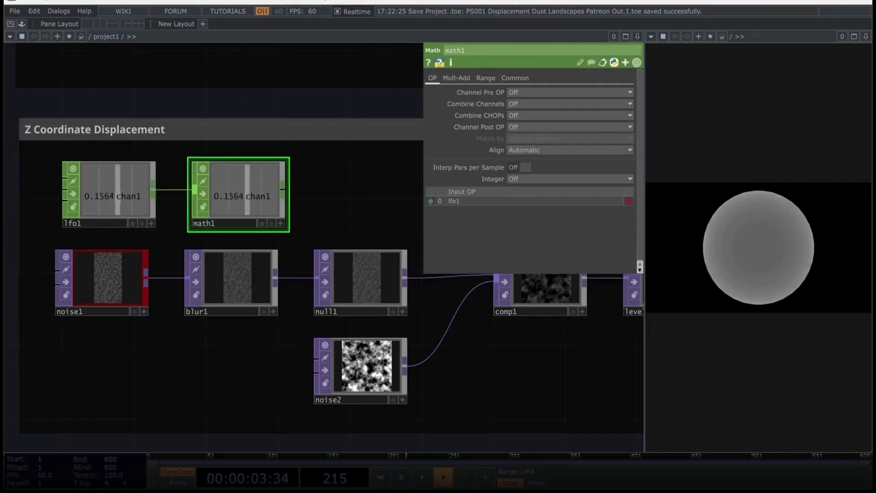
click(490, 79)
drag(513, 94, 395, 95)
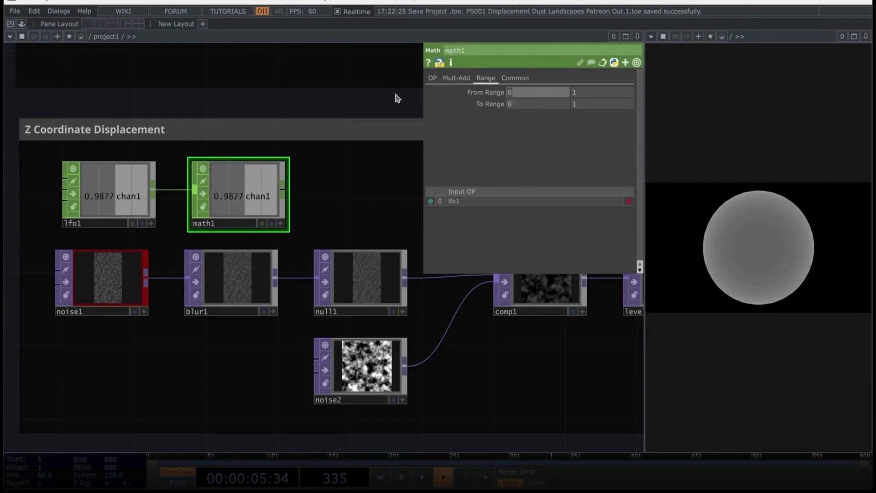
text(-1)
key(Tab)
key(Tab)
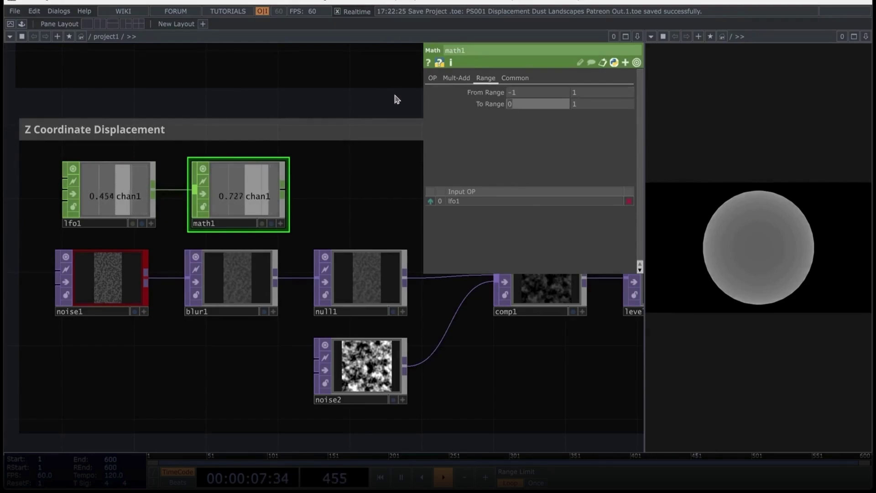
text(0.15)
key(Tab)
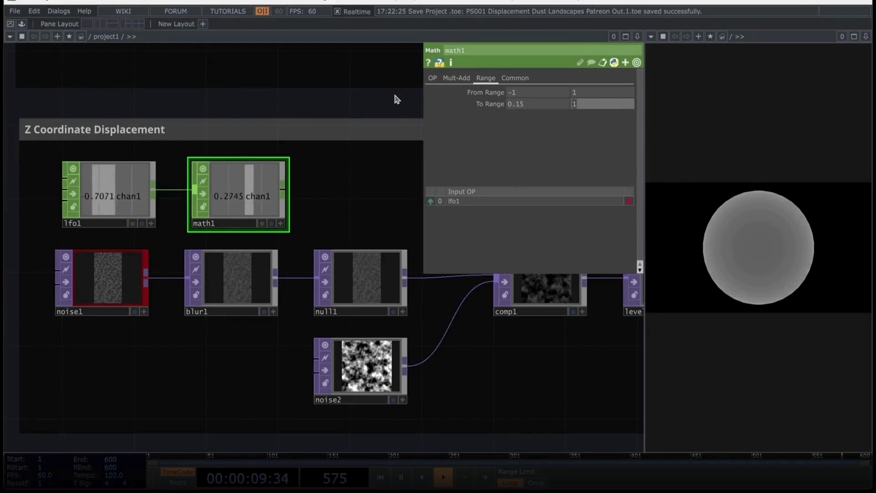
text(0.25)
key(Tab)
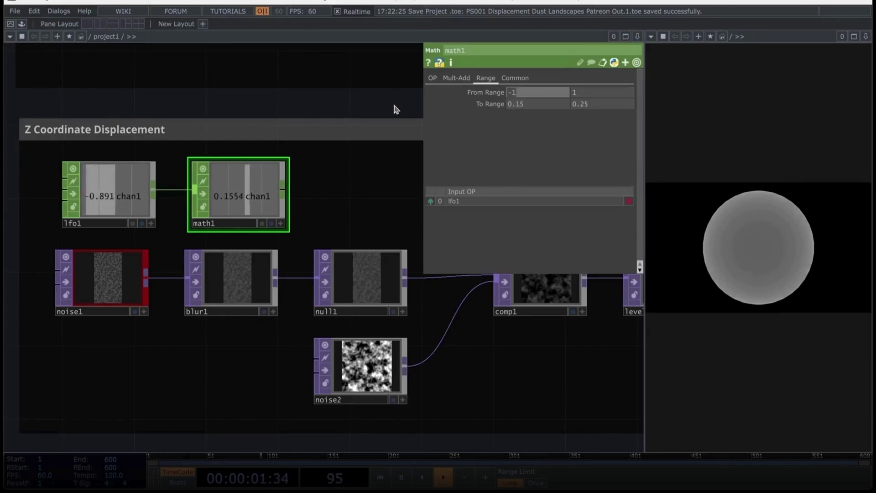
- Set noise2's period to 1.3, harmonic spread to 0, harmonic gain to 0.5 and amplitude to 0.35
drag(319, 107, 256, 108)
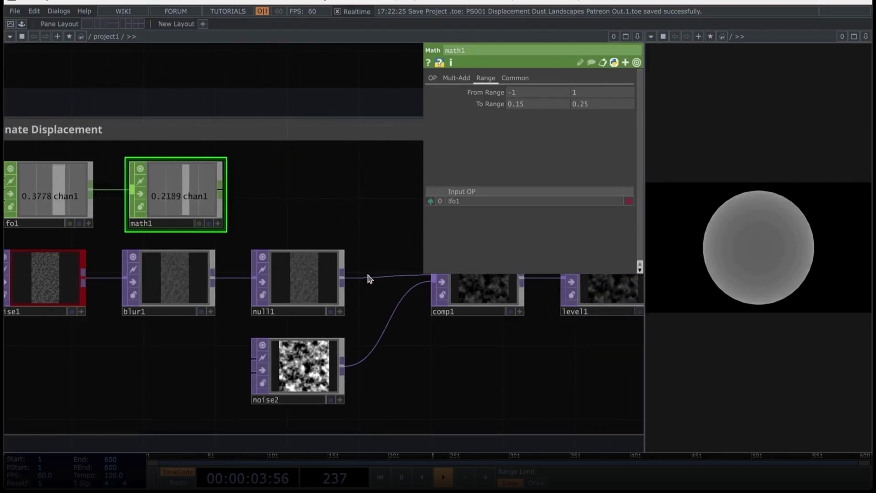
click(297, 367)
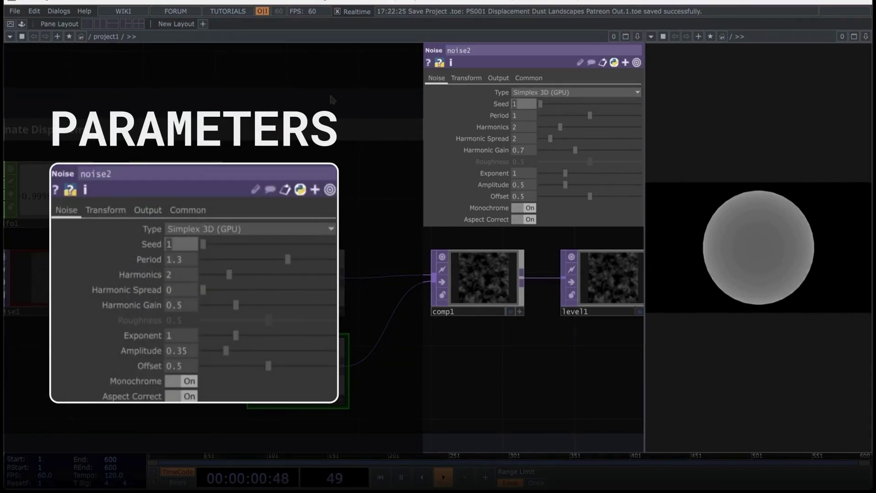
text(1.)
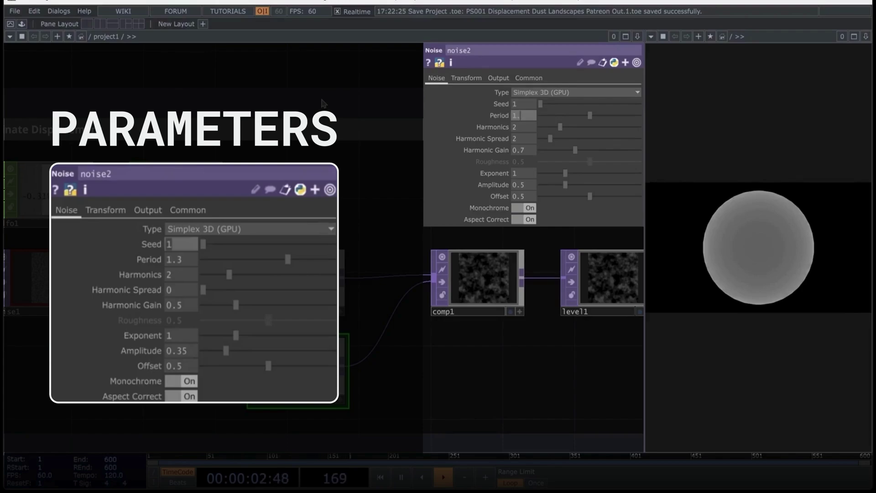
text(3)
key(Tab)
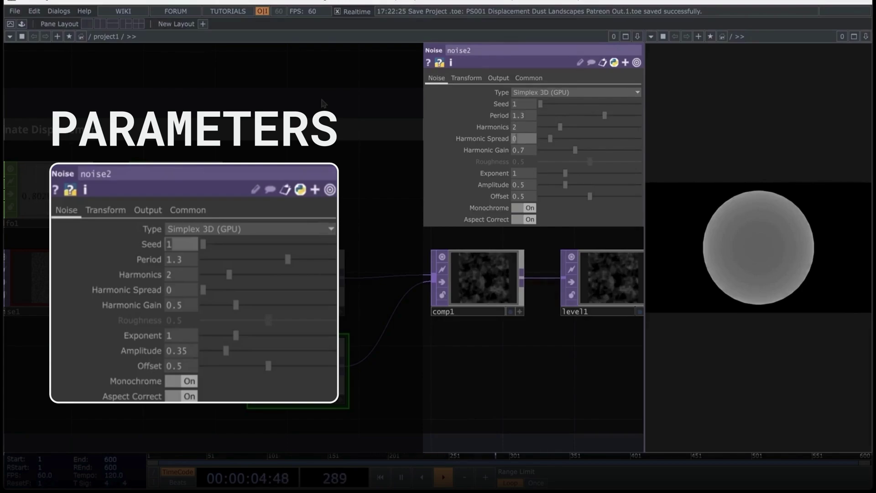
key(Tab)
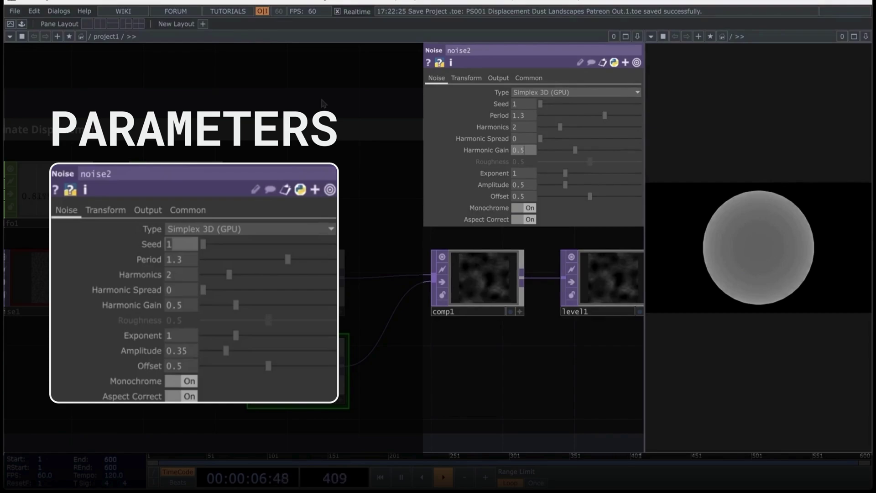
key(Tab)
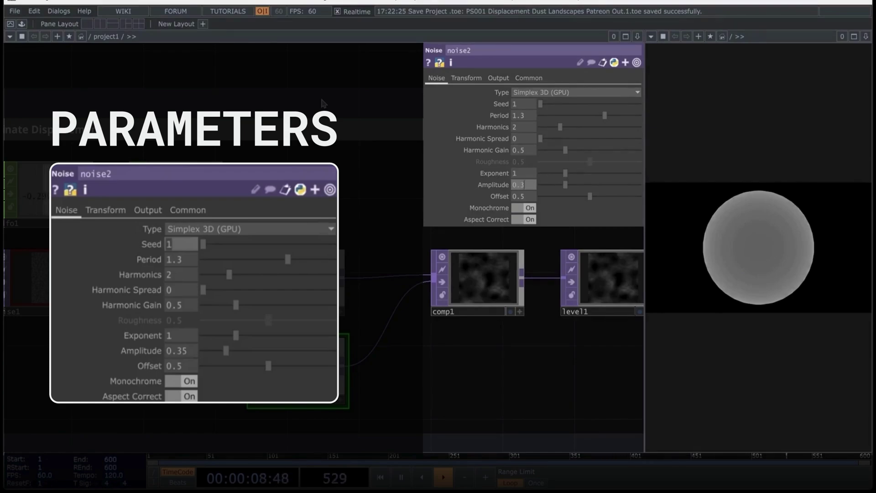
key(Tab)
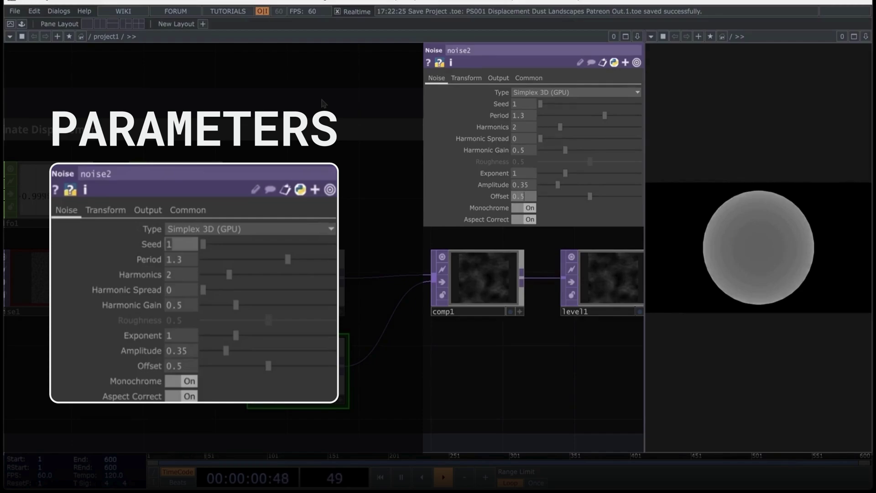
key(Tab)
- Color the comp1 node red and set its composite operation to Negate
click(485, 288)
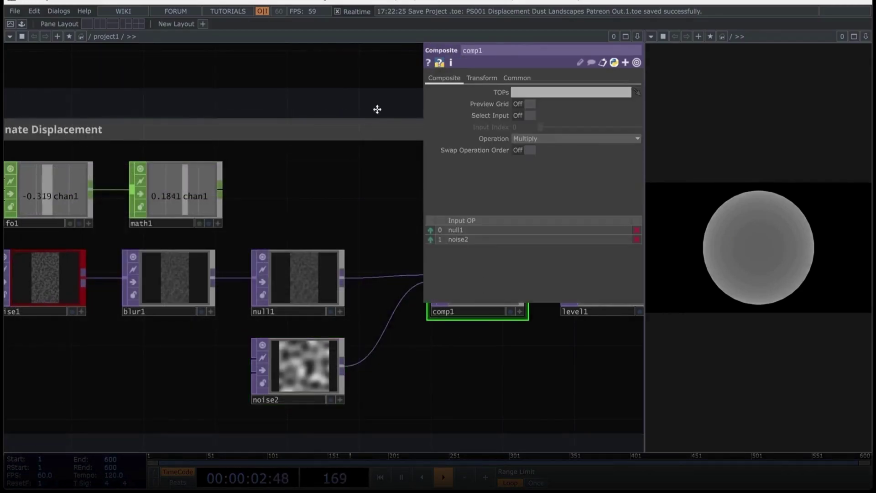
drag(377, 109, 233, 131)
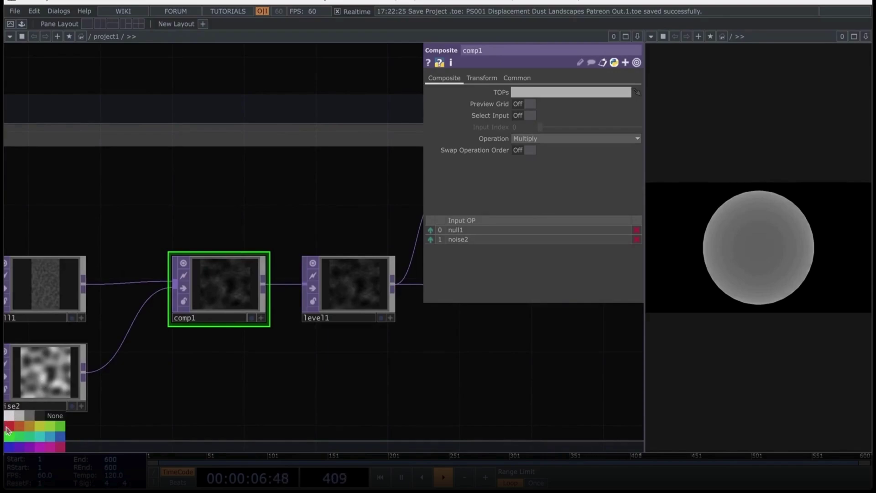
click(8, 429)
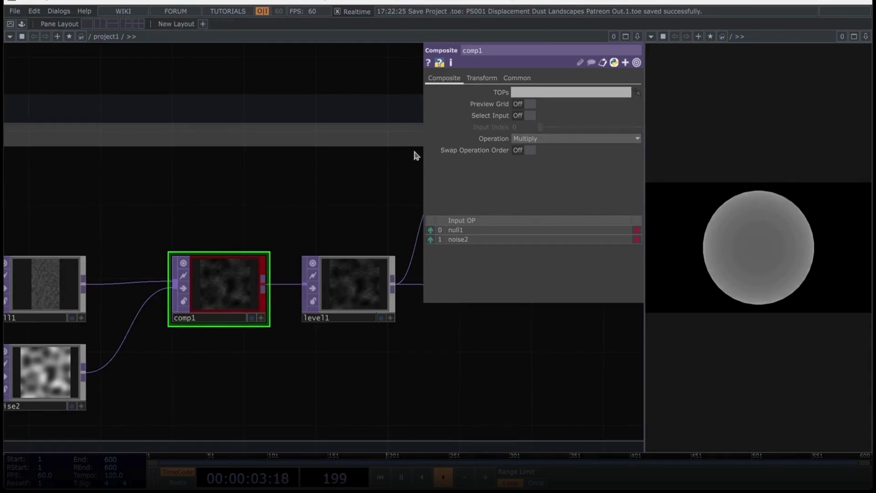
click(540, 139)
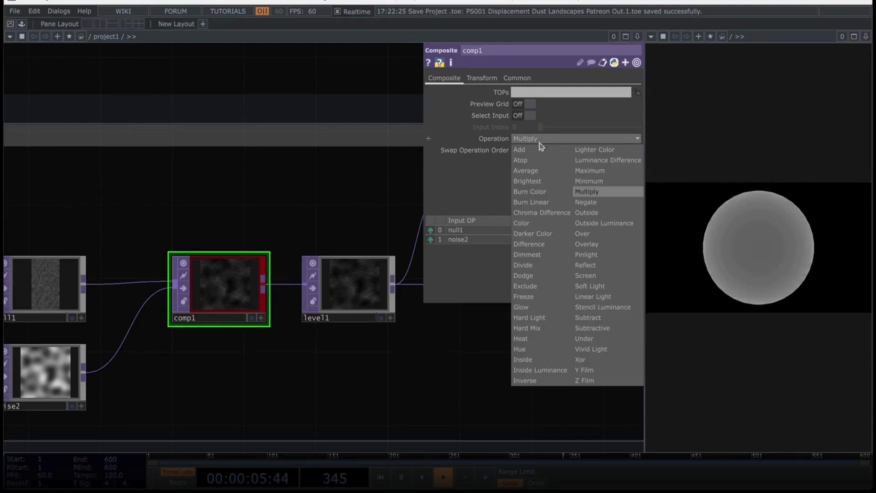
click(588, 202)
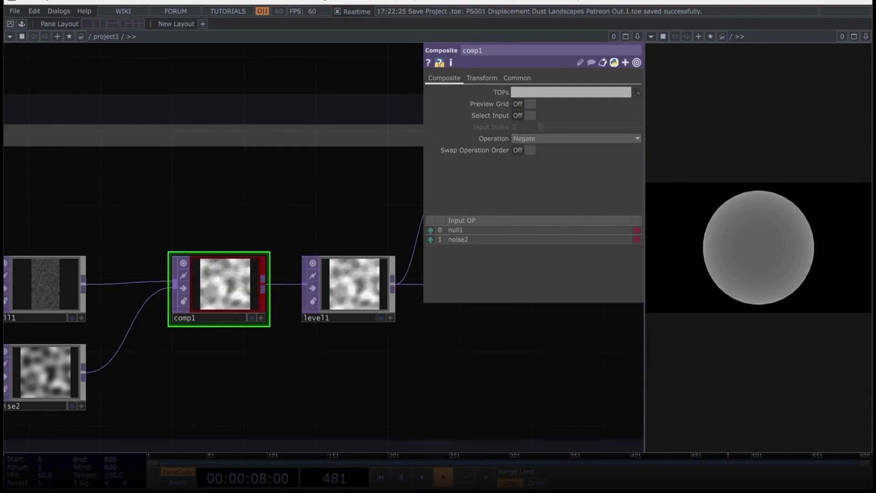
- Set level1's black level to 0.8, Brightness 1 to 2.25, Gamma 1 to 0.8 and contrast to 1.25
click(355, 288)
drag(356, 361, 248, 364)
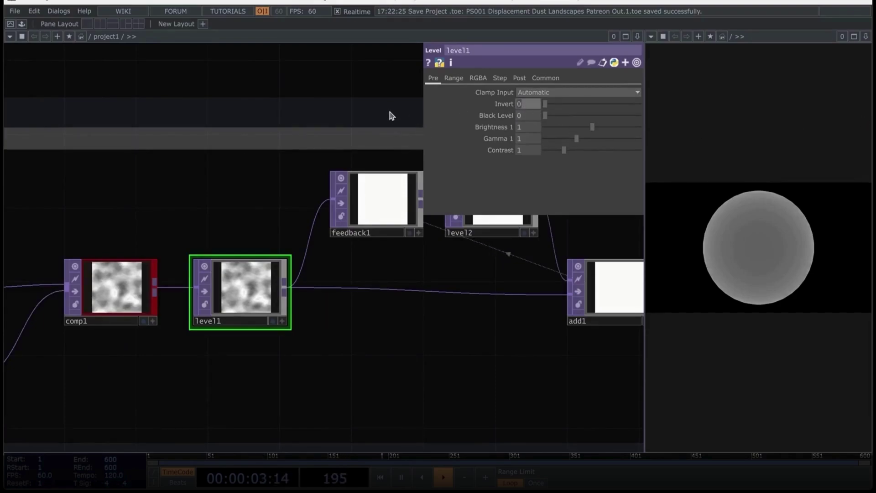
key(Tab)
text(0.)
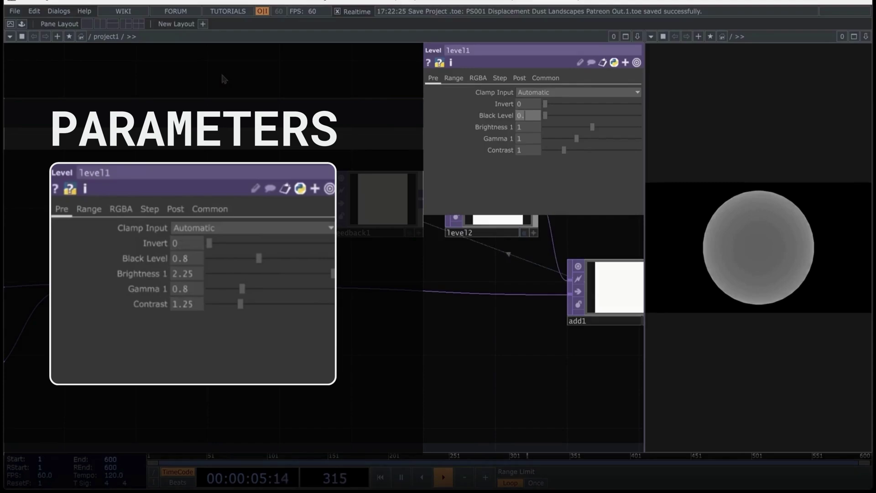
text(8)
key(Tab)
text(2.25)
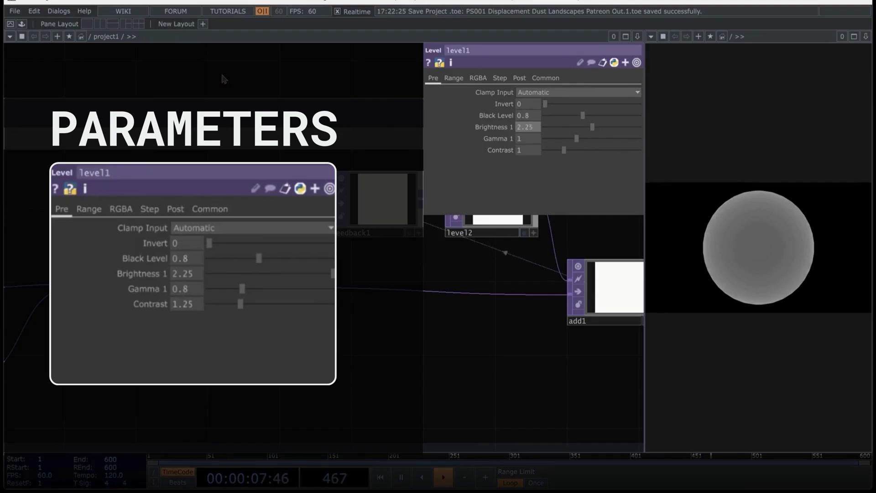
key(Tab)
text(0.8)
key(Tab)
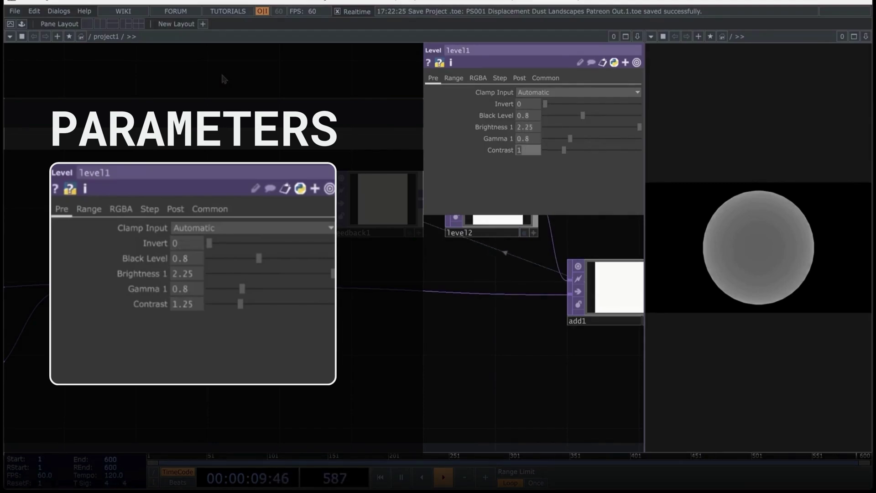
text(1.25)
key(Tab)
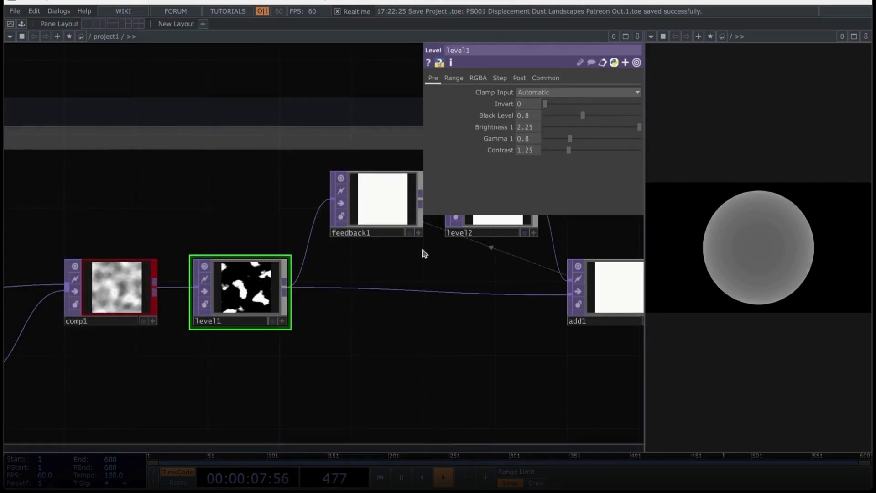
- Set the opacity of level2 in the feedback loop to 0.5
click(395, 201)
scroll(360, 178, right, 5)
click(336, 207)
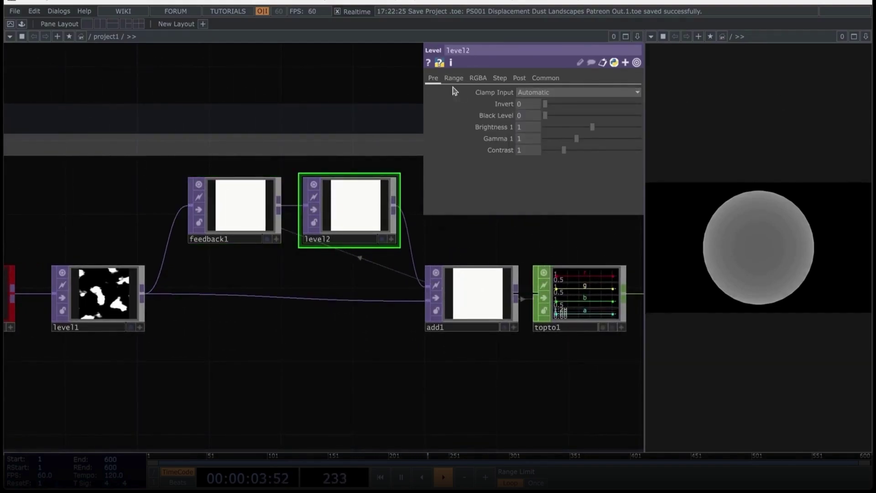
click(520, 80)
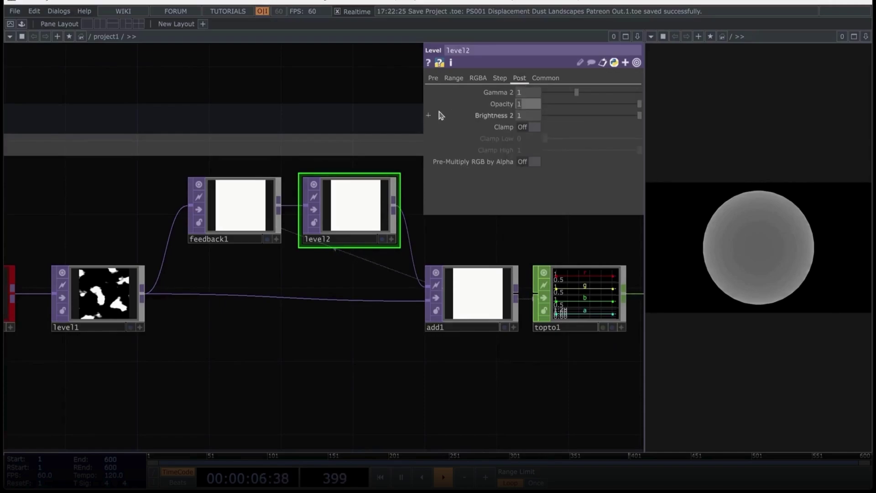
text(0.5)
key(Return)
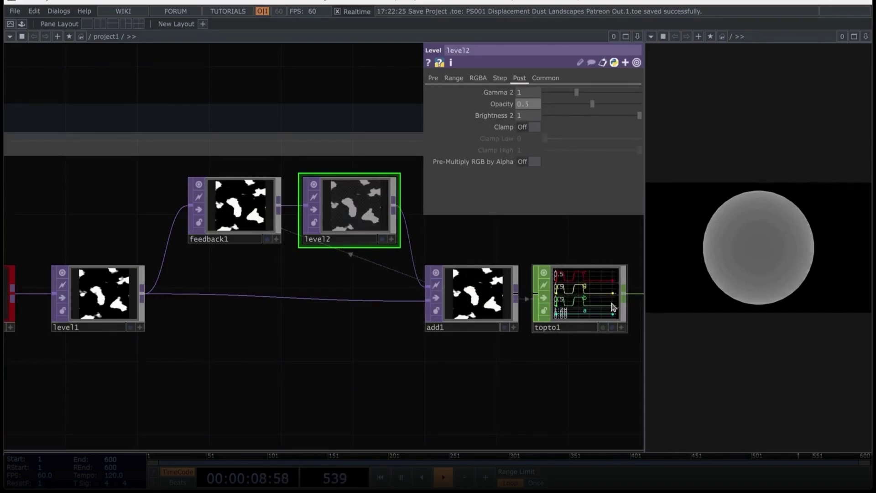
click(477, 294)
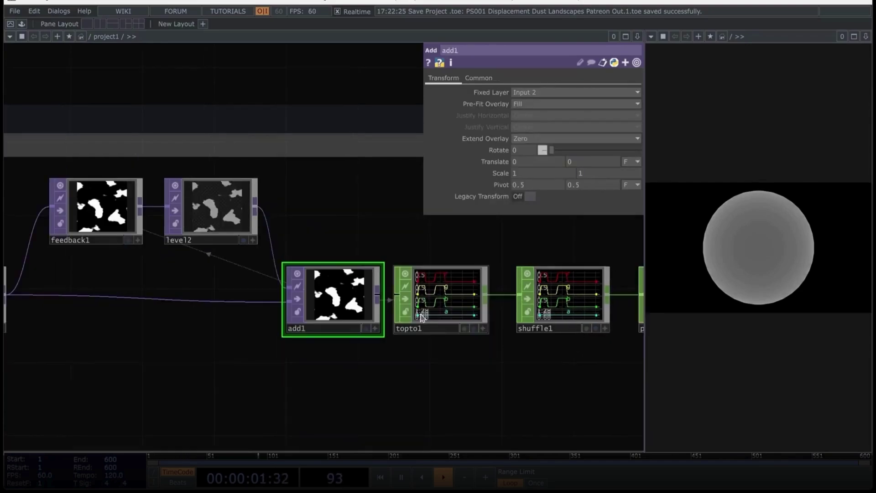
drag(563, 365, 422, 366)
scroll(385, 232, down, 2)
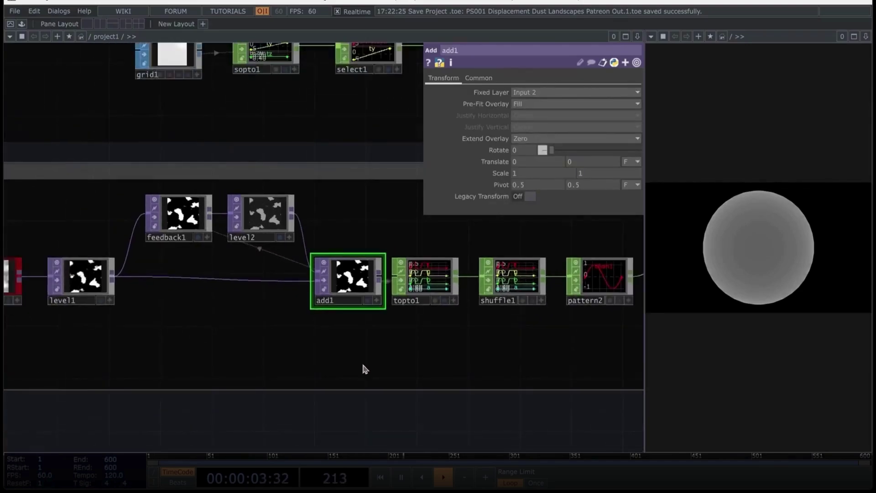
drag(363, 368, 382, 349)
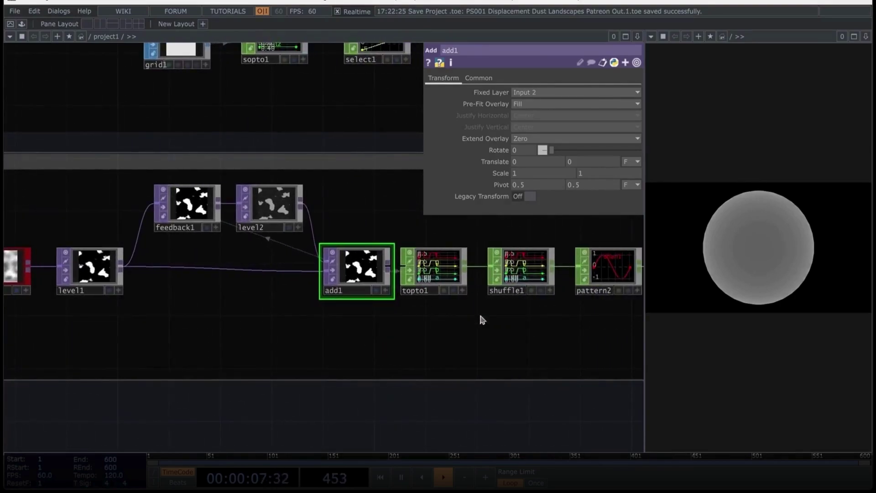
- Clear topto1's Red, Green and Alpha channel names, name its Blue channel map_zt, and set its crop to Full Image
drag(442, 350, 286, 354)
click(279, 289)
drag(515, 151, 681, 185)
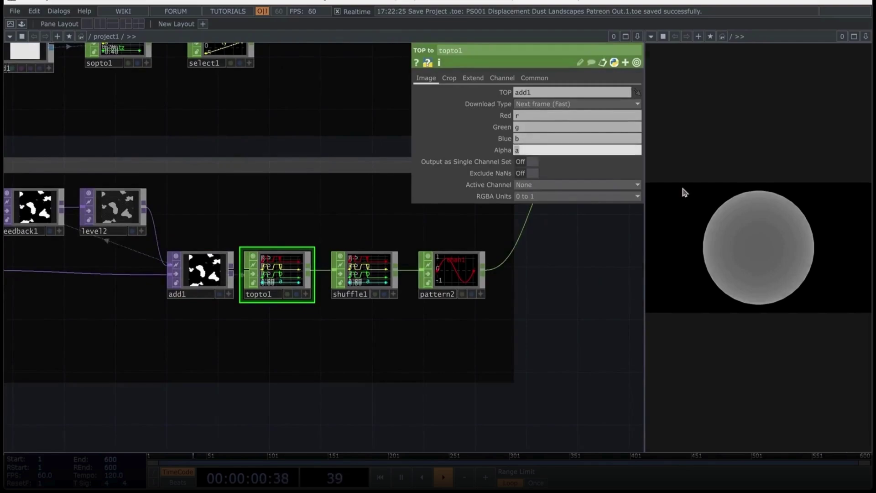
key(BackSpace)
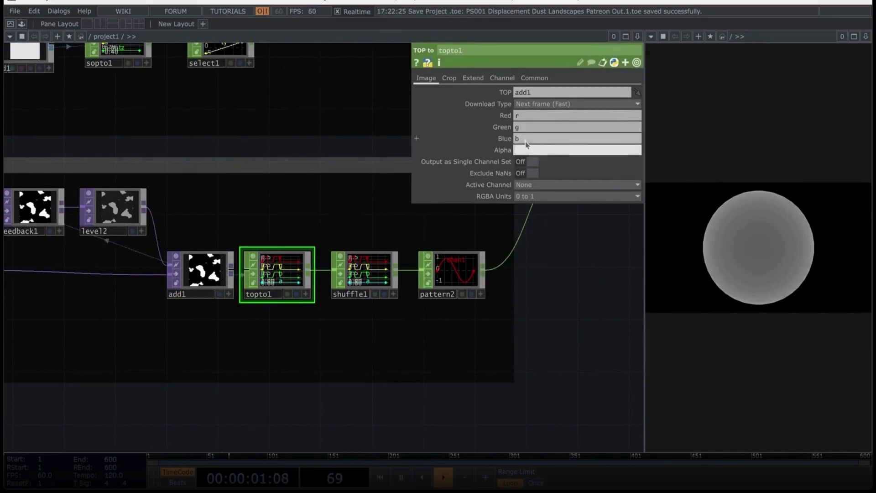
drag(523, 116, 493, 118)
key(BackSpace)
drag(523, 127, 487, 143)
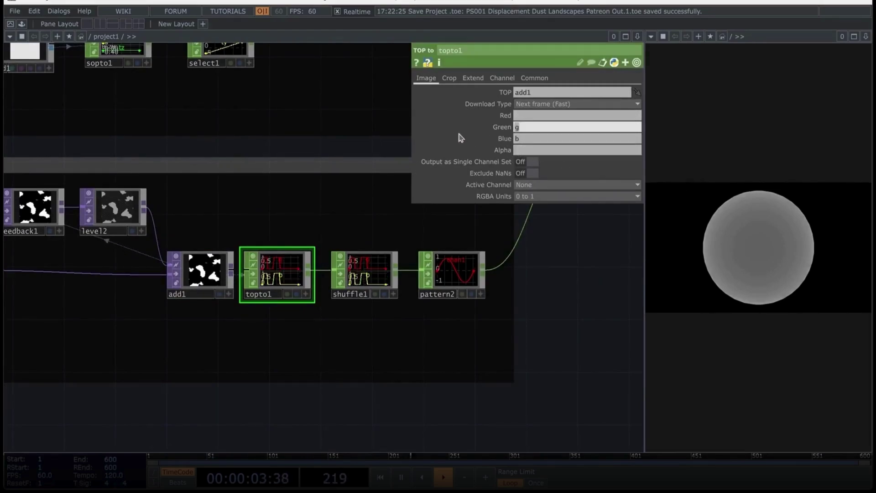
key(BackSpace)
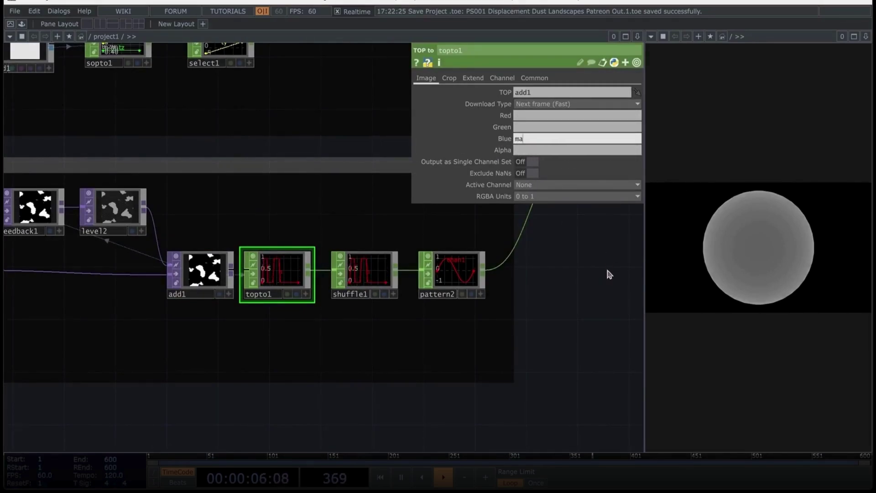
text(map_zt)
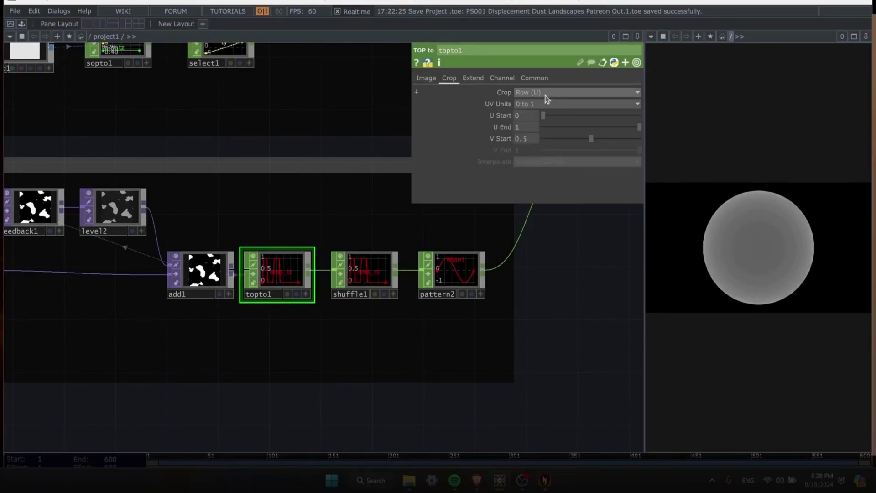
click(544, 93)
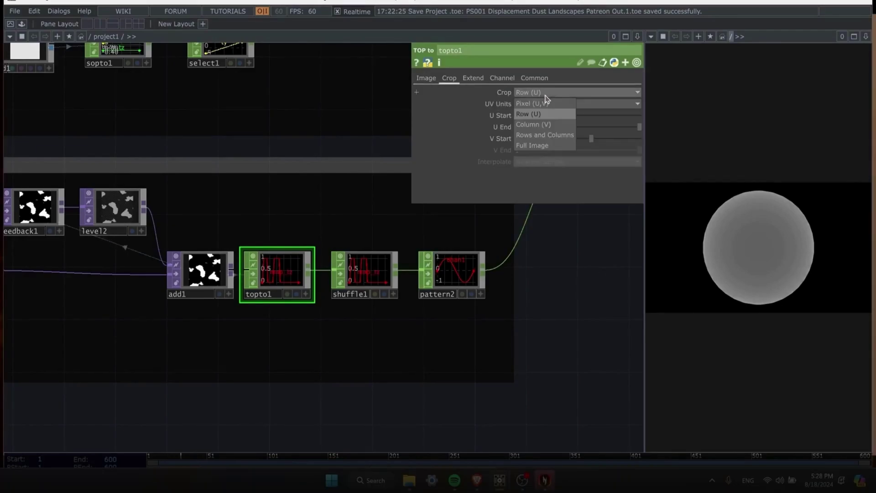
click(541, 147)
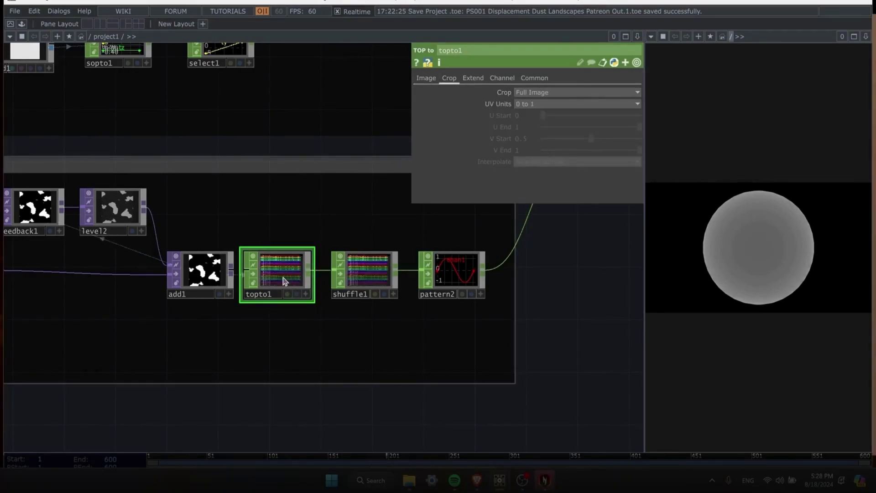
- Set the method of shuffle1 to Sequence Channels by Name
scroll(283, 280, up, 2)
click(239, 248)
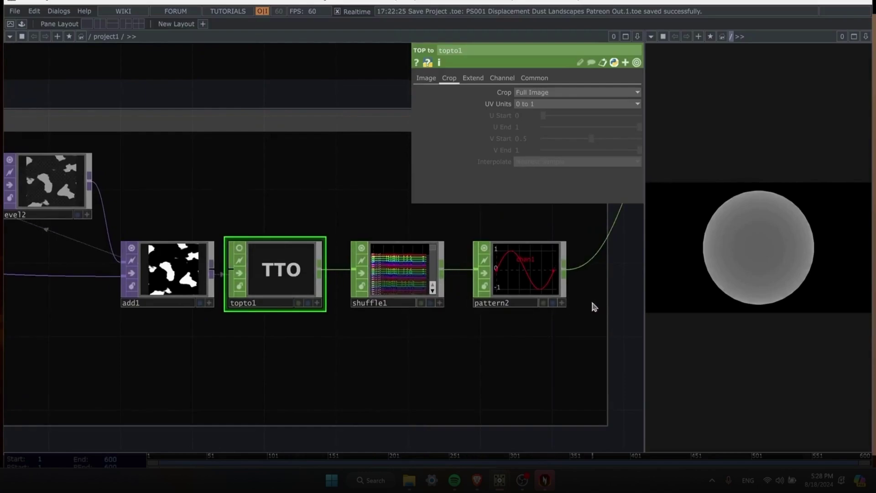
drag(592, 306, 405, 301)
click(289, 283)
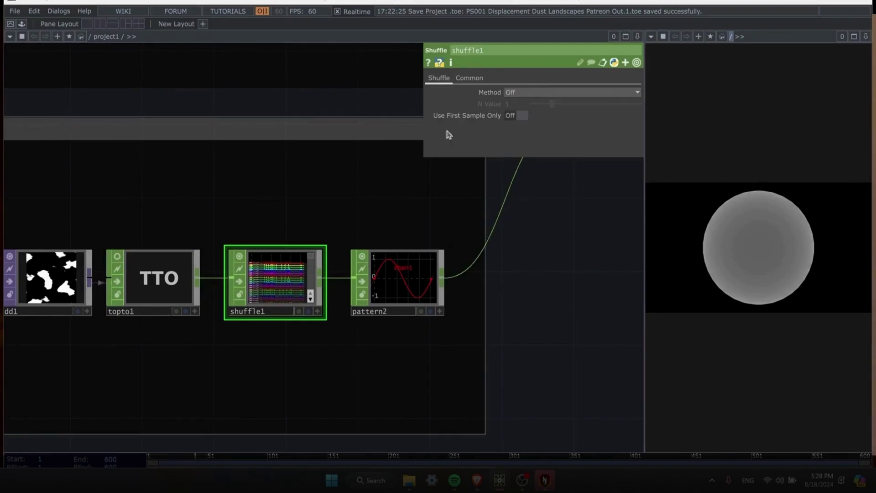
click(546, 93)
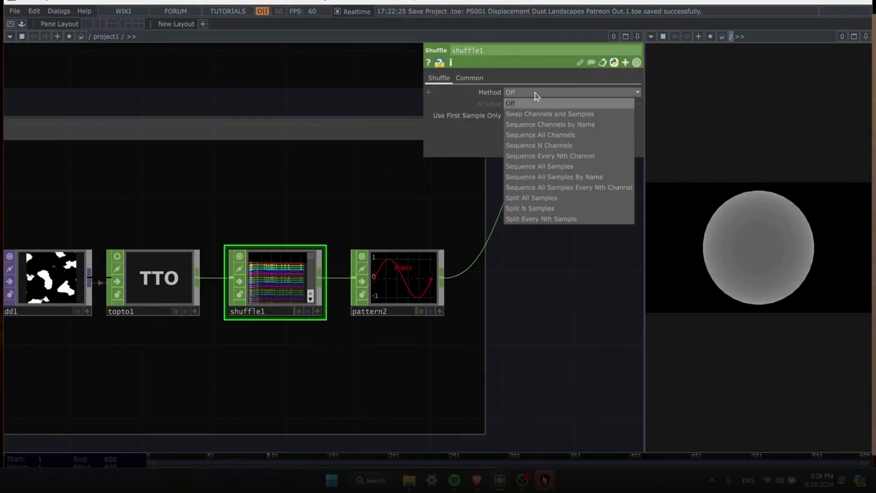
click(550, 128)
- Set pattern2's number of cycles to 2, its amplitude to 0.1 and the upper limit of its To Range to 5
click(405, 275)
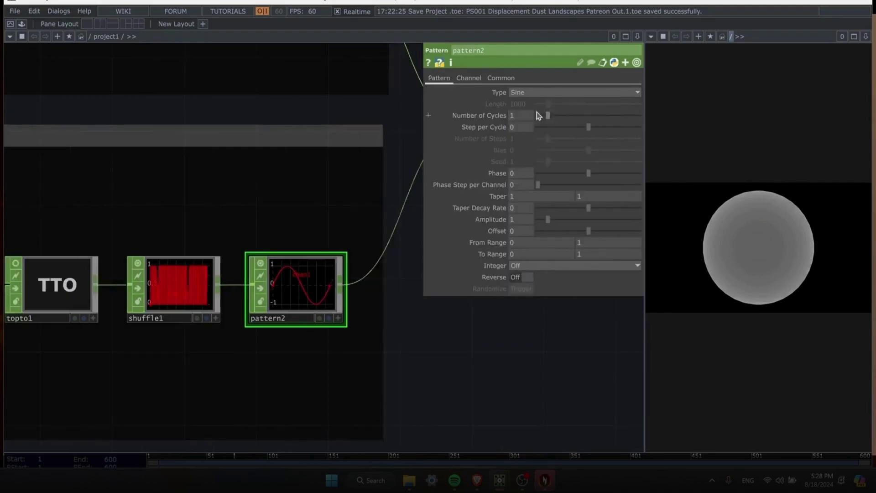
text(2)
key(Tab)
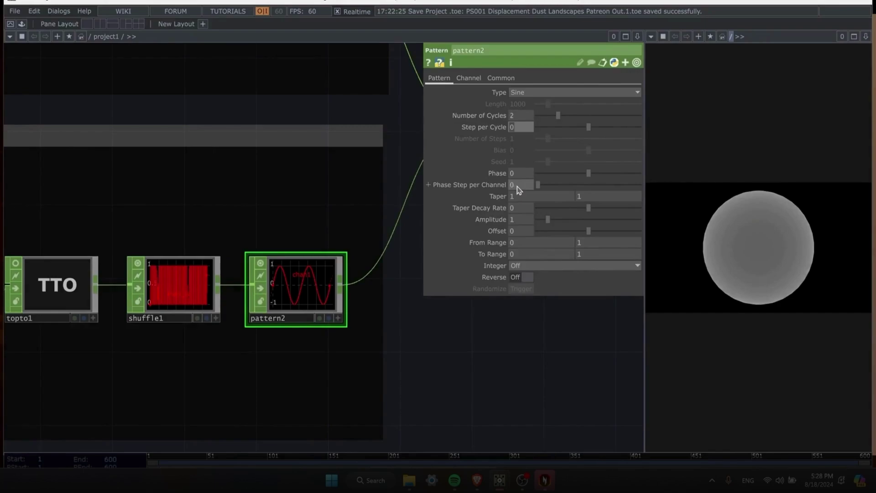
click(521, 220)
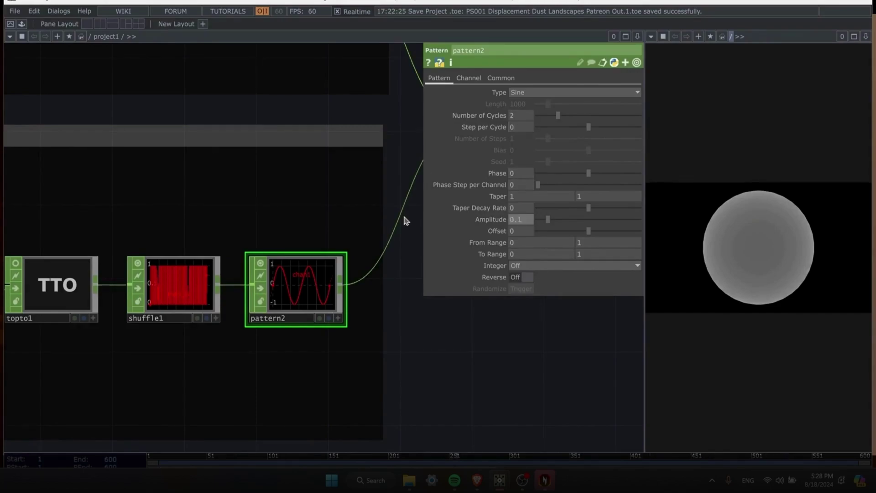
text(0.1)
key(Tab)
click(584, 254)
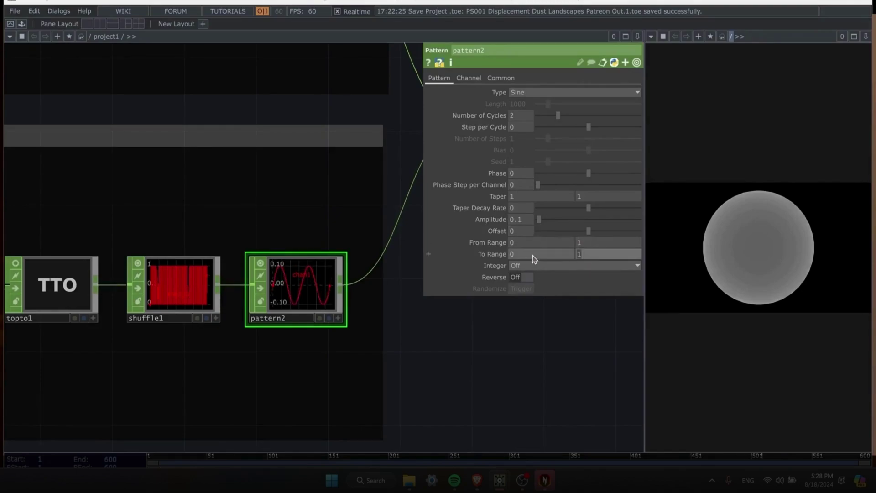
key(Tab)
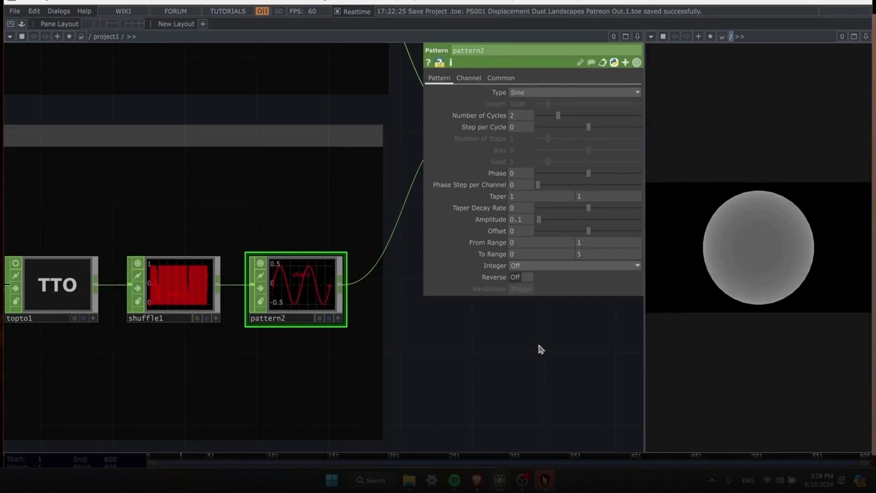
- Set all three radius values of sphere1 in the SOP Instances section to 0.001
scroll(438, 319, down, 2)
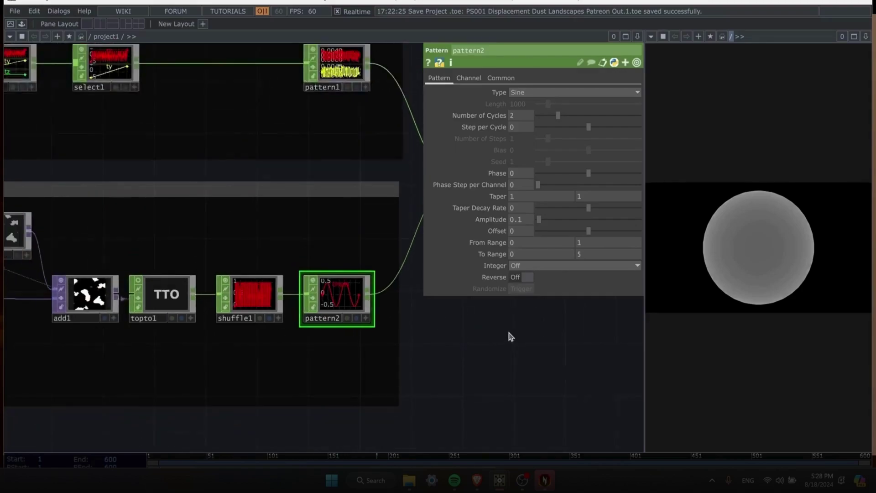
drag(510, 337, 182, 315)
scroll(375, 324, down, 3)
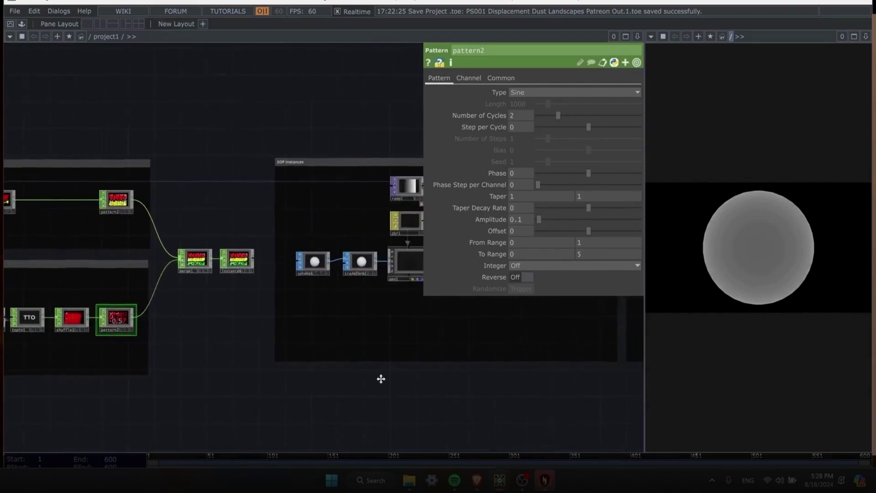
drag(382, 377, 219, 375)
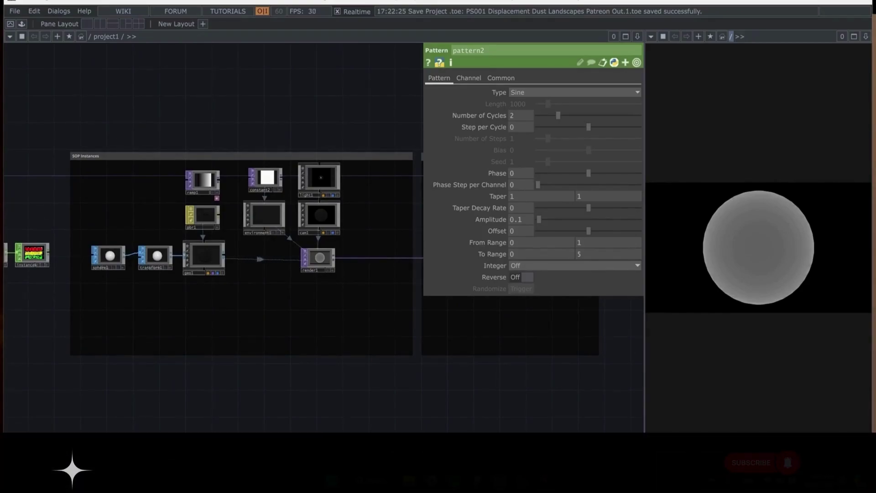
click(109, 255)
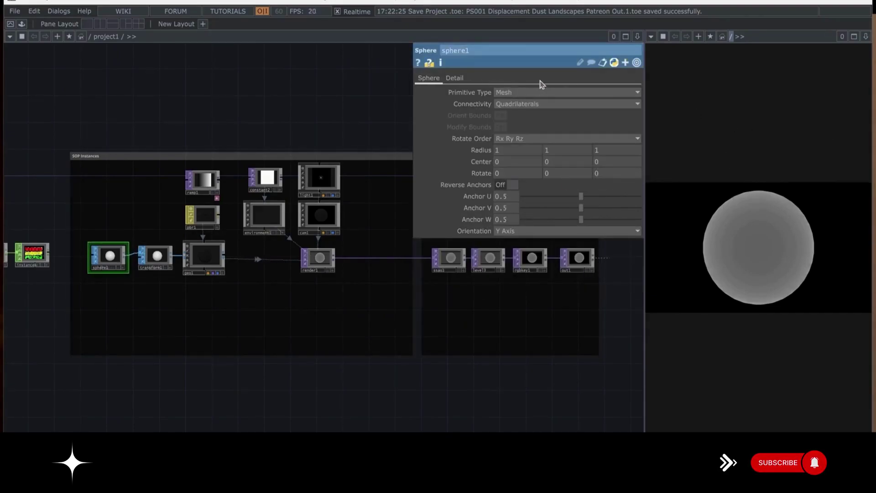
drag(518, 150, 272, 117)
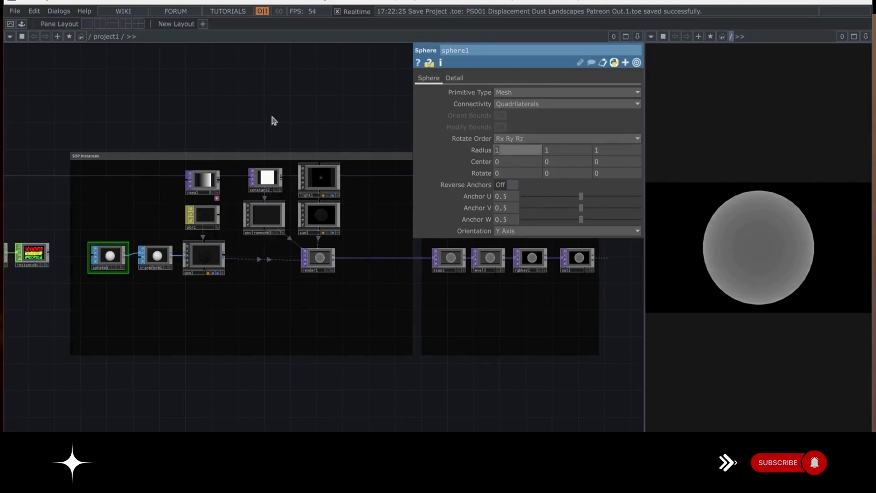
text(0.001)
key(Tab)
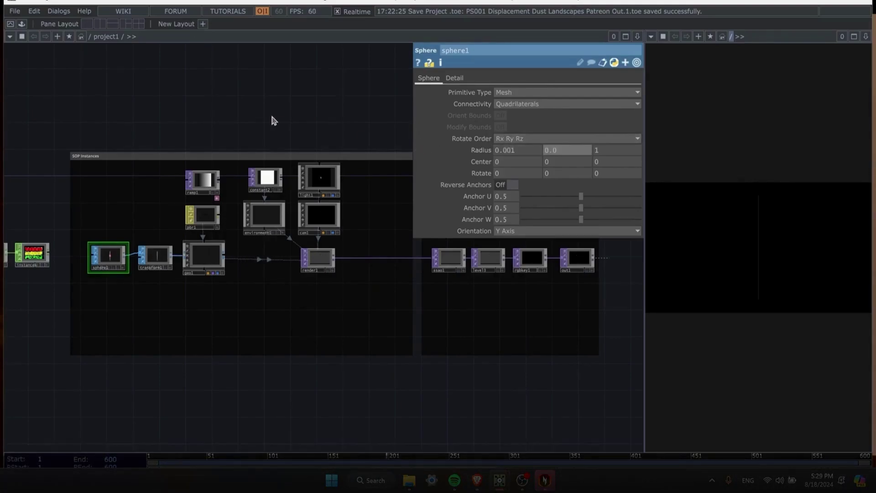
key(Tab)
text(0.)
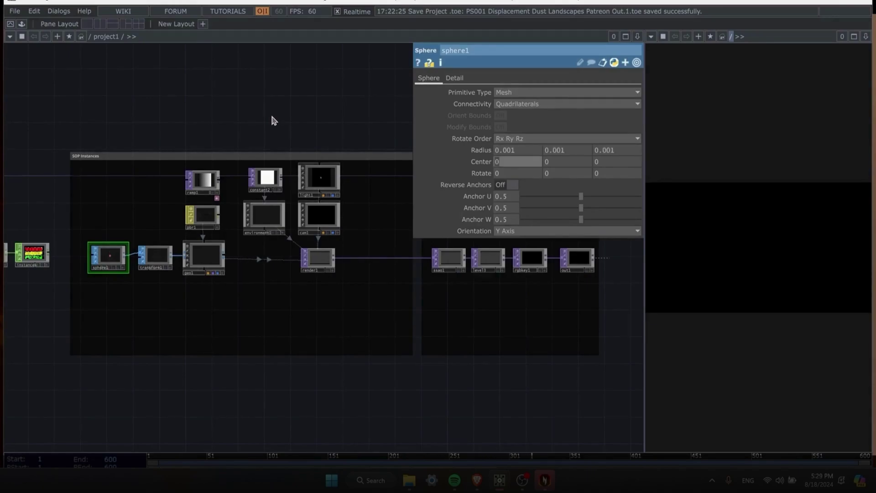
- Set the uniform scale of transform1 to 50
click(156, 256)
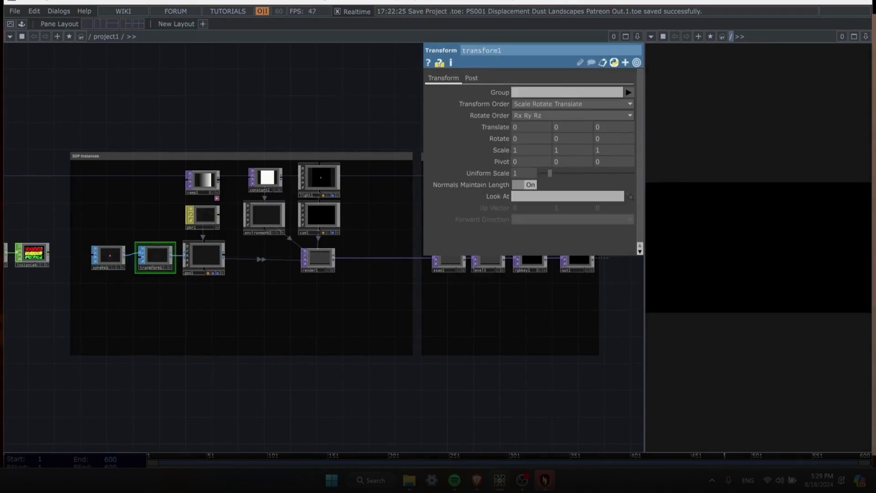
drag(551, 173, 704, 210)
text(50)
key(Return)
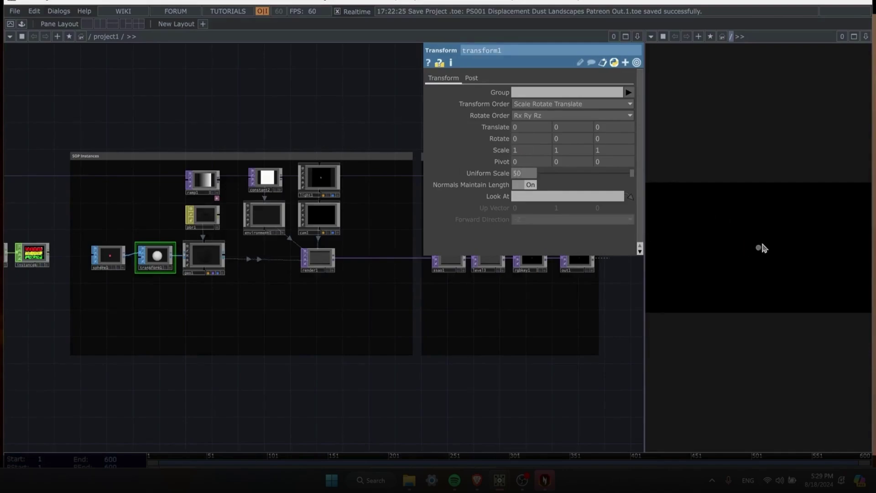
- Add three closely spaced color keys to the darker part of ramp1's gradient
click(203, 180)
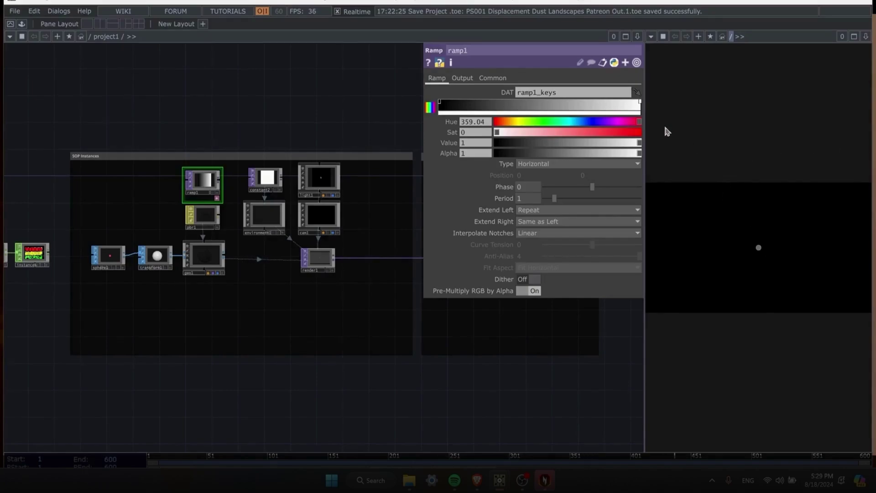
click(473, 105)
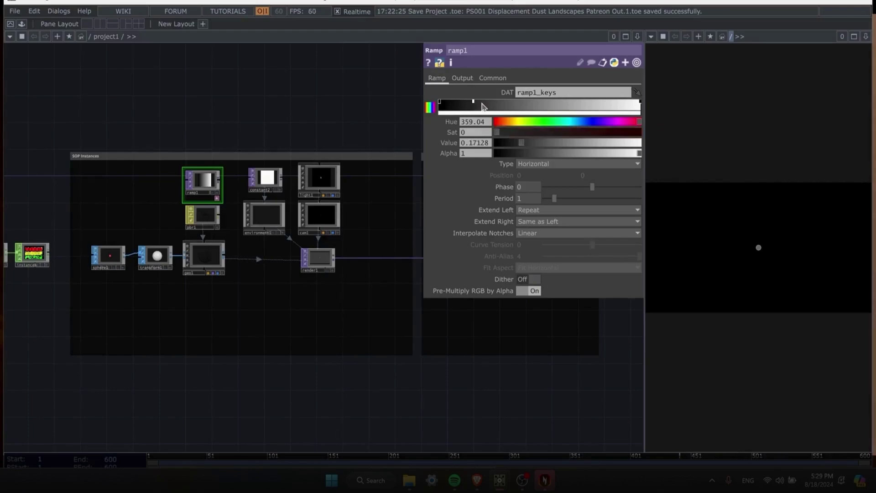
click(490, 105)
click(509, 105)
mouse_move(490, 104)
mouse_down()
mouse_move(480, 104)
mouse_move(496, 105)
mouse_move(488, 105)
mouse_up()
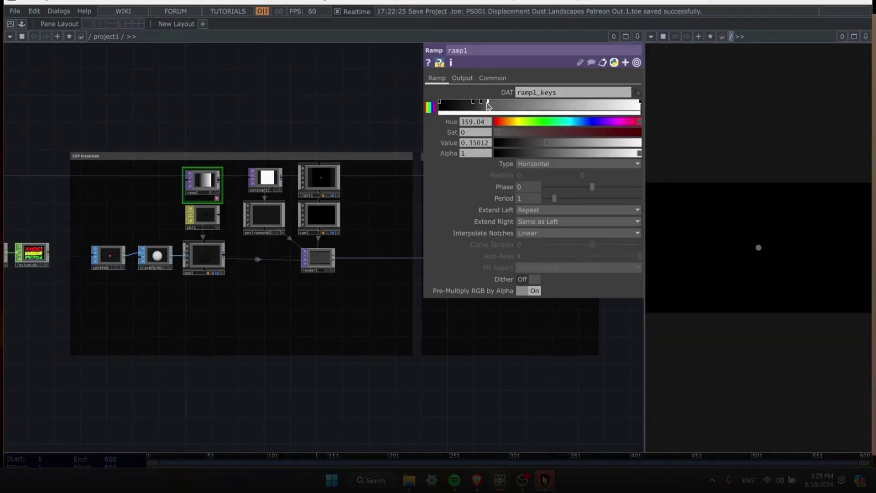
- Color the middle of ramp1's three new keys bright cyan, with saturation 0.989 and value 0.939
click(481, 104)
click(584, 123)
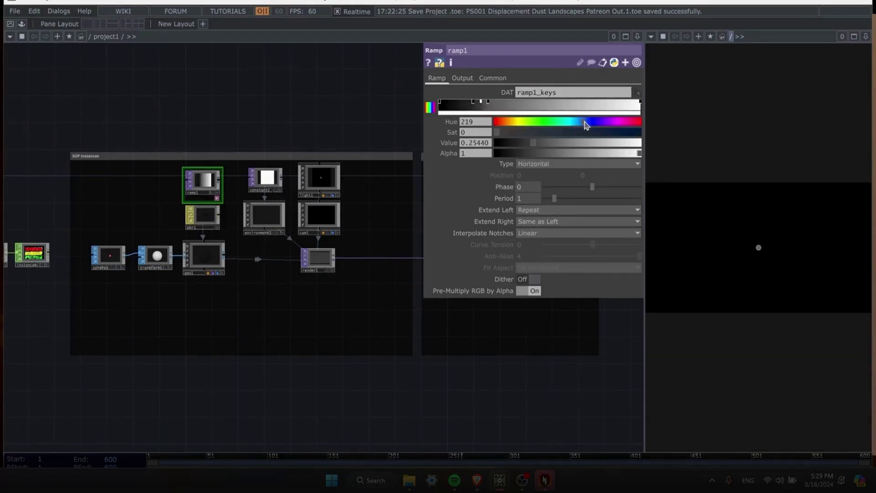
mouse_move(579, 132)
mouse_down()
mouse_move(638, 134)
mouse_move(575, 122)
mouse_up()
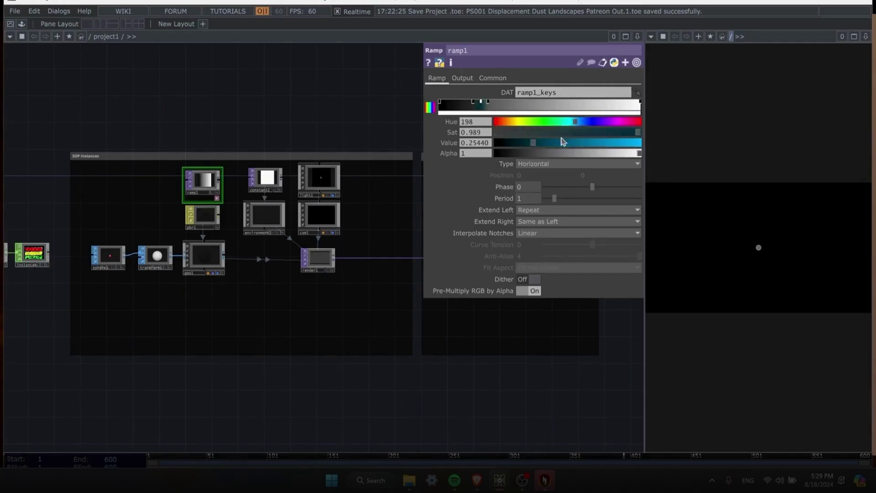
click(600, 143)
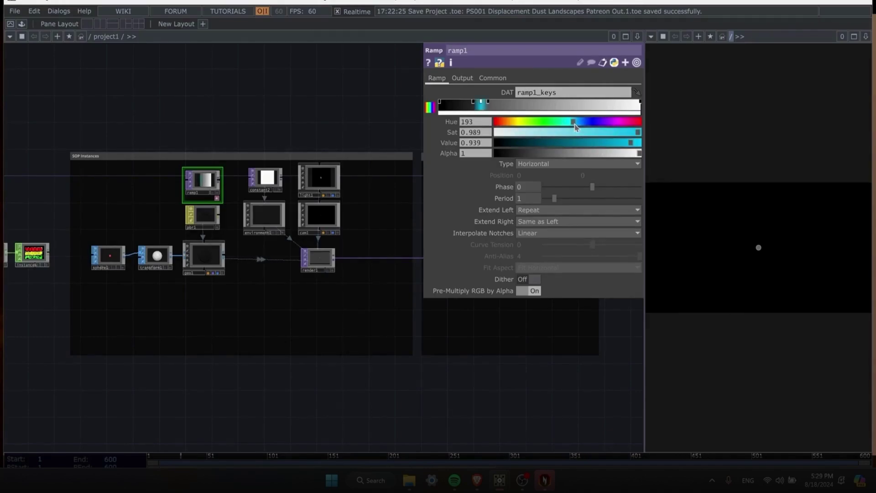
- Tighten the keys around ramp1's cyan key and make the one just after it nearly black with alpha 0
click(475, 102)
click(476, 104)
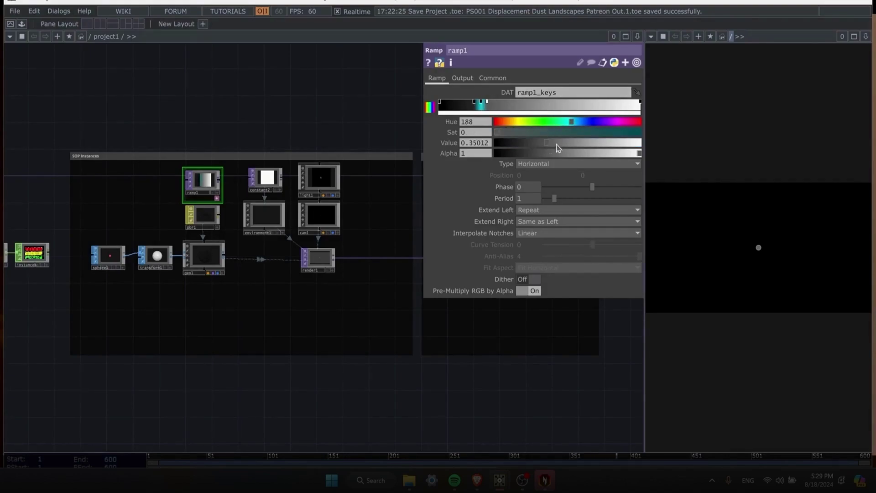
drag(557, 144, 470, 153)
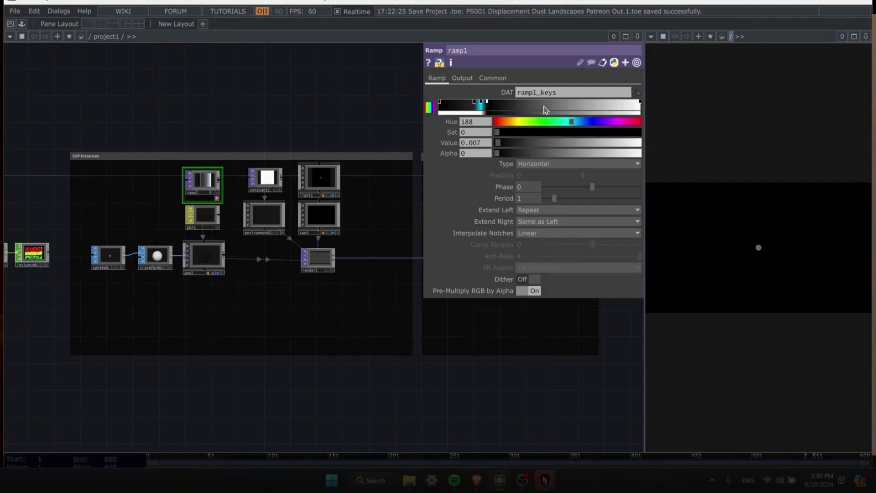
- Add an opaque white key near the middle of ramp1's gradient and further white keys towards its bright end, all with saturation 0
click(546, 103)
drag(516, 132, 606, 137)
drag(614, 143, 639, 146)
drag(638, 153, 655, 155)
drag(604, 132, 494, 132)
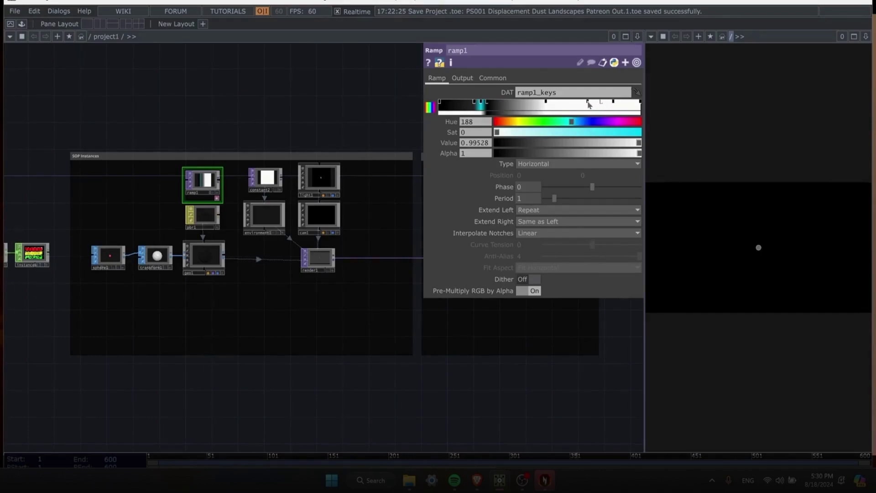
- Make the keys on both sides of the white key near ramp1's bright end black with alpha 0 and move them closer to it
drag(582, 142, 495, 153)
click(613, 103)
drag(558, 143, 495, 153)
drag(592, 103, 610, 102)
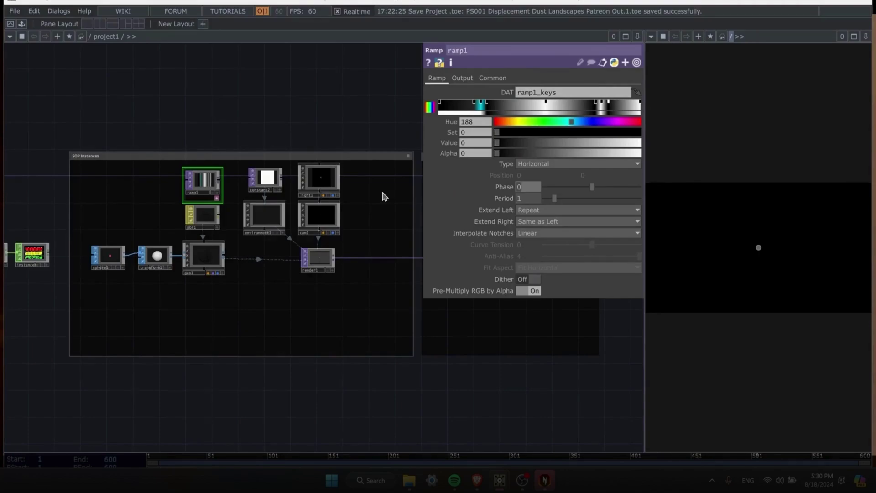
- Set ramp1's phase to -1 and its period to 0.1 to repeat the gradient as narrow stripes
key(Tab)
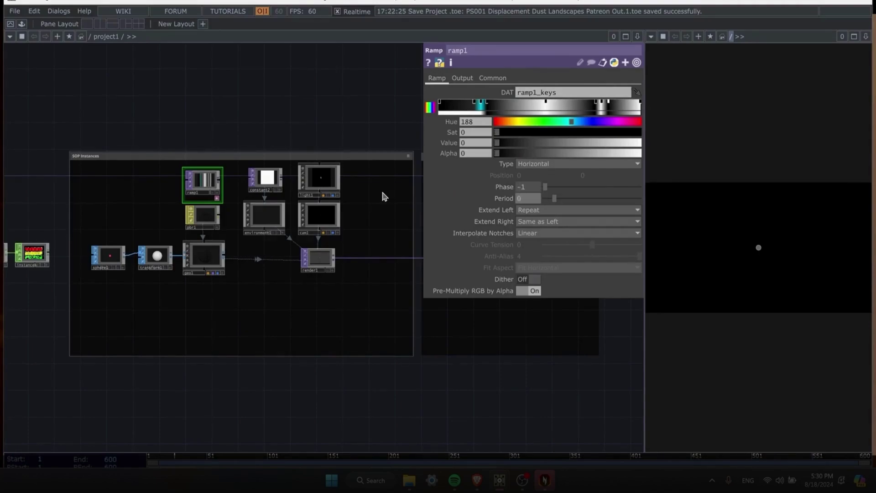
key(Return)
scroll(203, 180, up, 5)
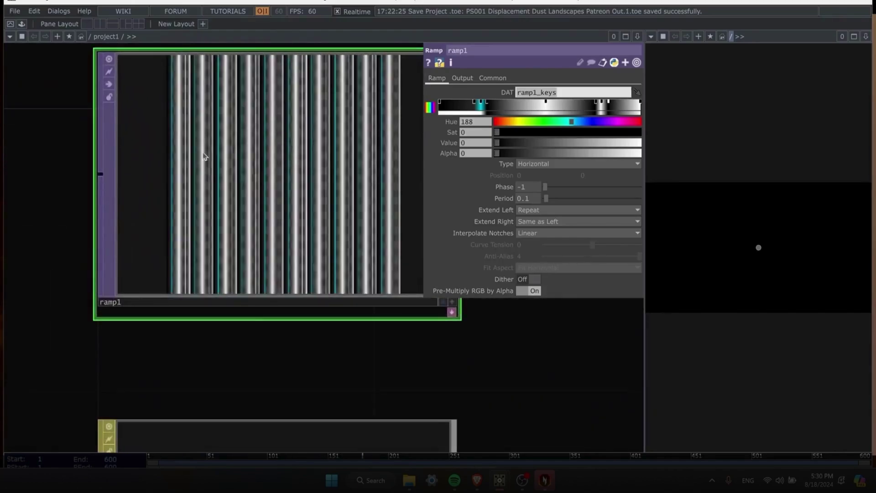
scroll(280, 133, down, 5)
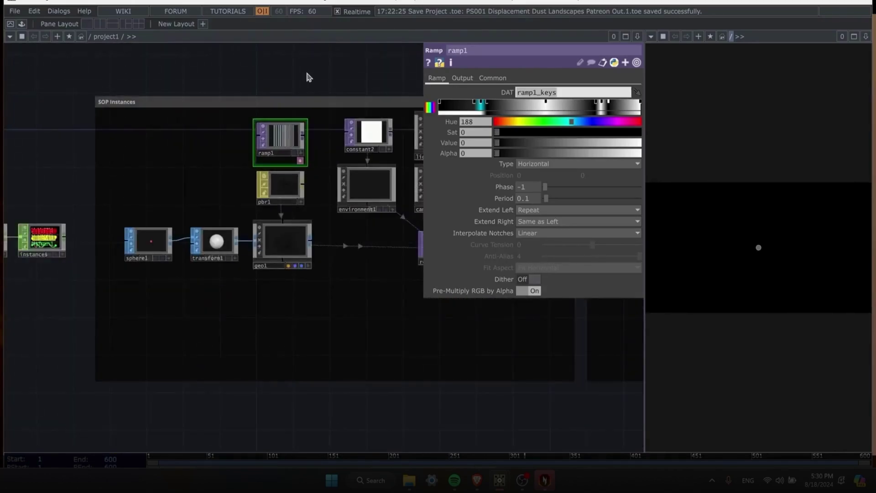
- Set ssao1's quality to Low, its sample directions to 20 and its sample steps to 25
drag(307, 78, 267, 81)
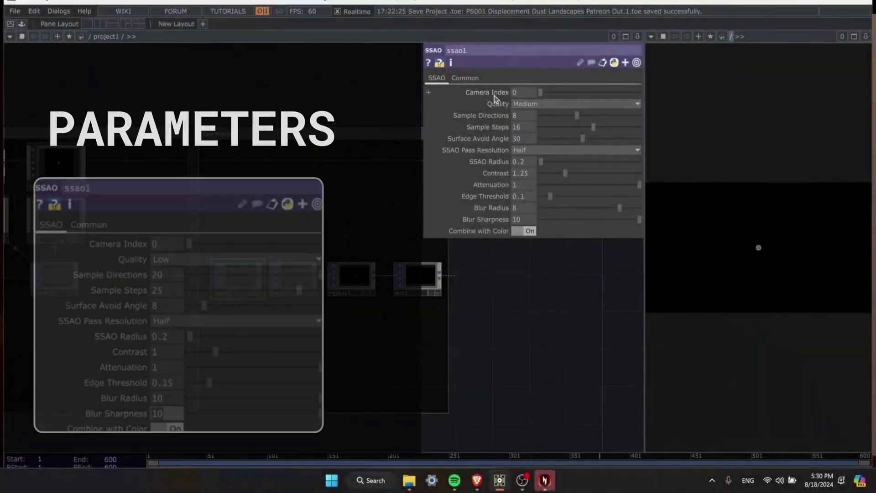
click(534, 107)
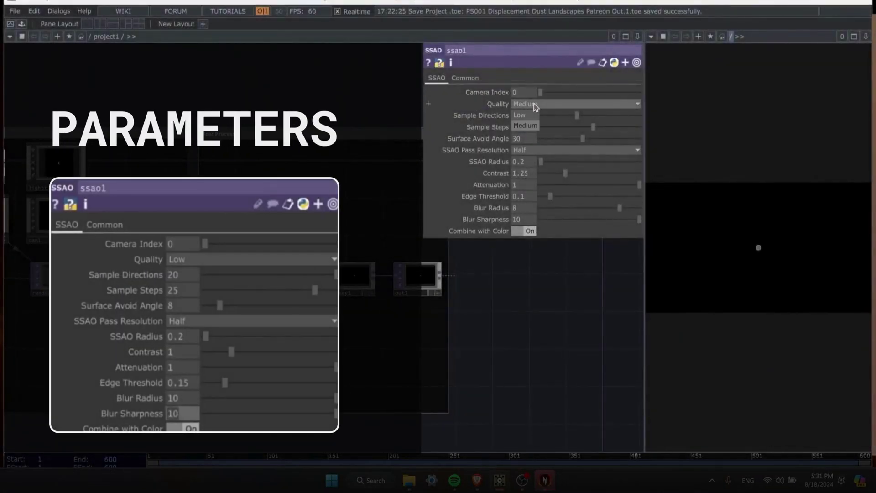
click(522, 116)
drag(526, 118, 388, 115)
text(20)
key(Tab)
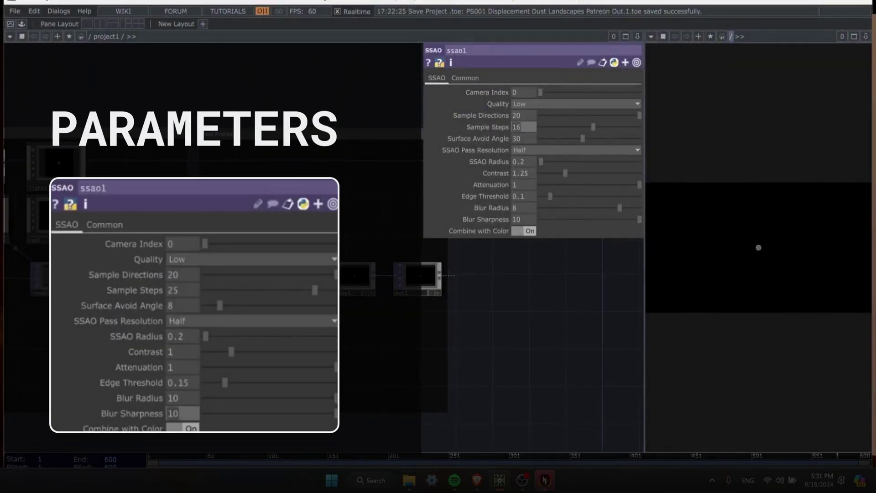
text(25)
key(Tab)
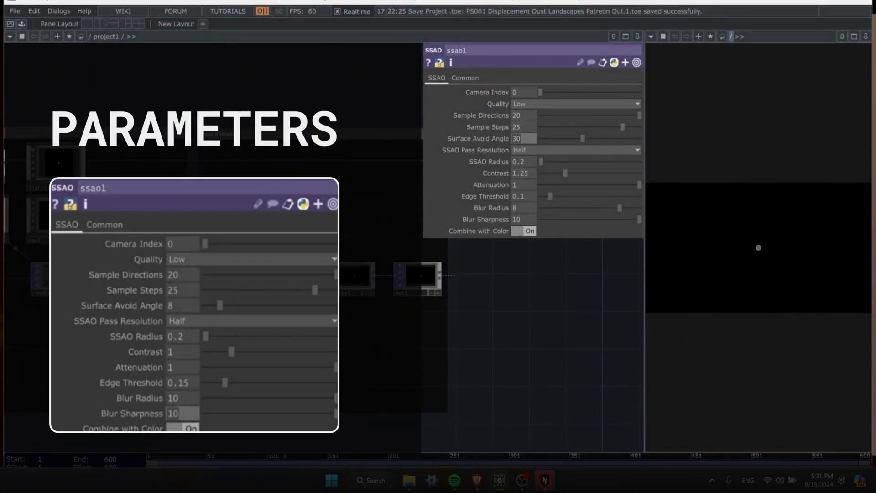
- Set ssao1's surface avoid angle to 8
text(8)
key(Tab)
key(Tab)
text(1)
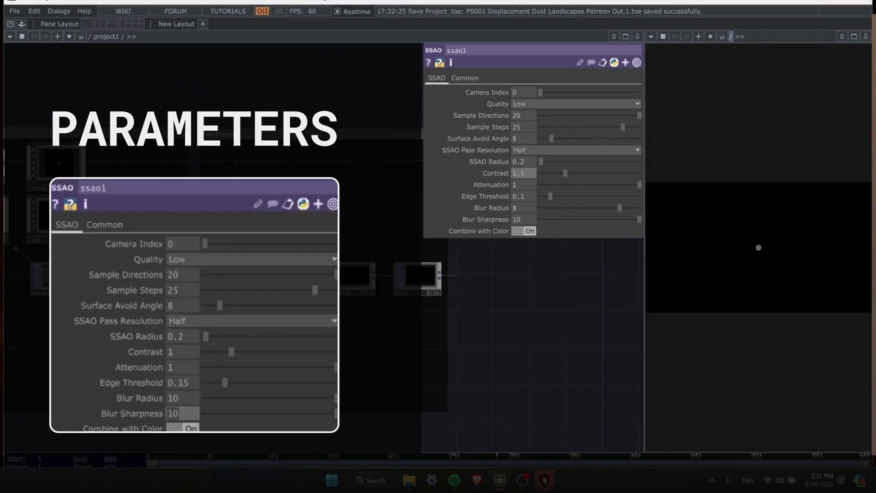
key(Tab)
key(Tab)
text(1)
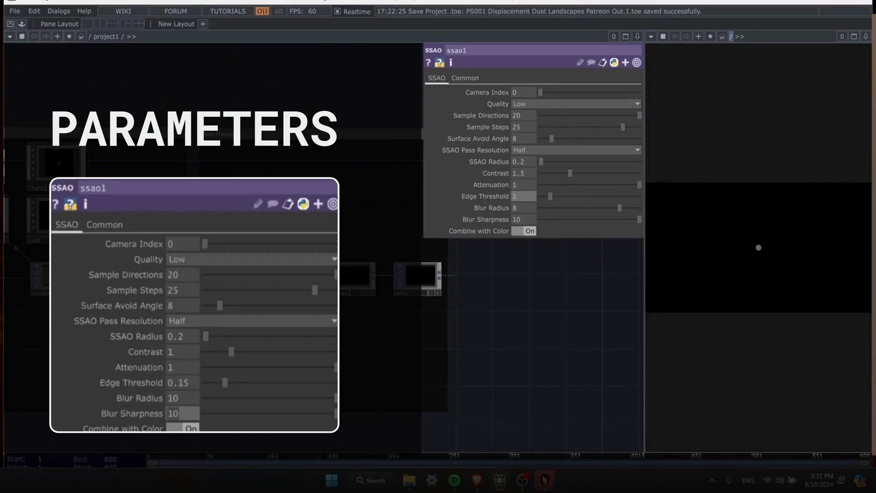
key(Tab)
text(0.)
key(Return)
- Set ssao1's contrast to 1, edge threshold to 0.15, blur radius to 10 and blur sharpness to 1
click(528, 178)
text(1)
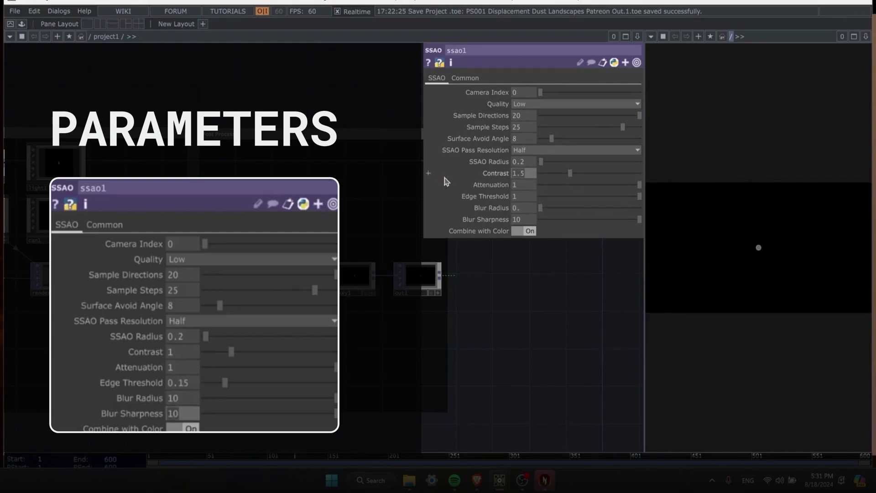
key(Tab)
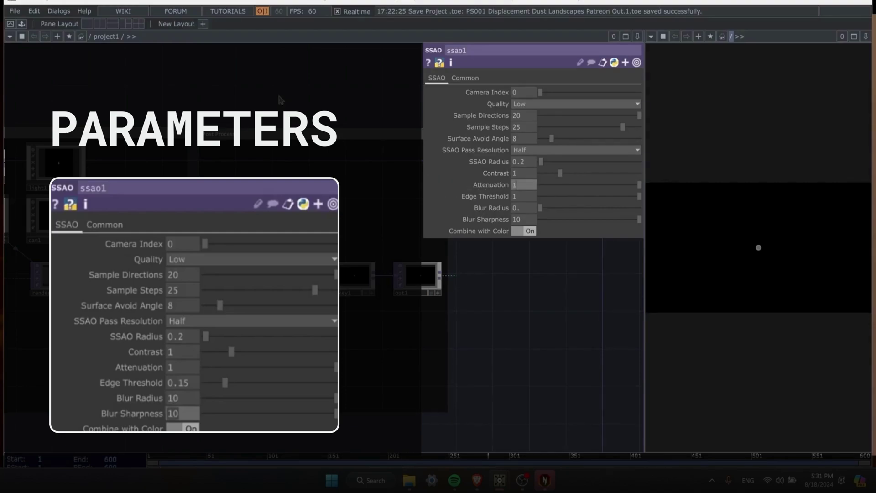
key(Tab)
text(0.15)
key(Tab)
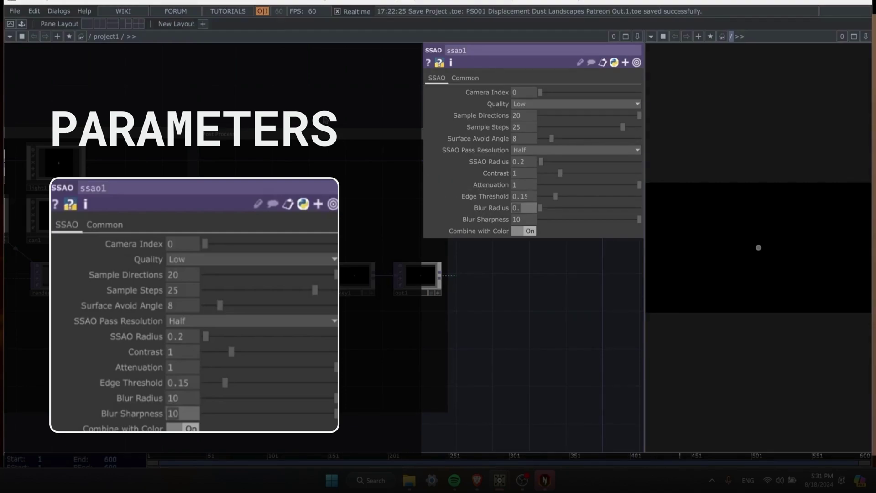
text(10)
key(Tab)
text(1)
key(Tab)
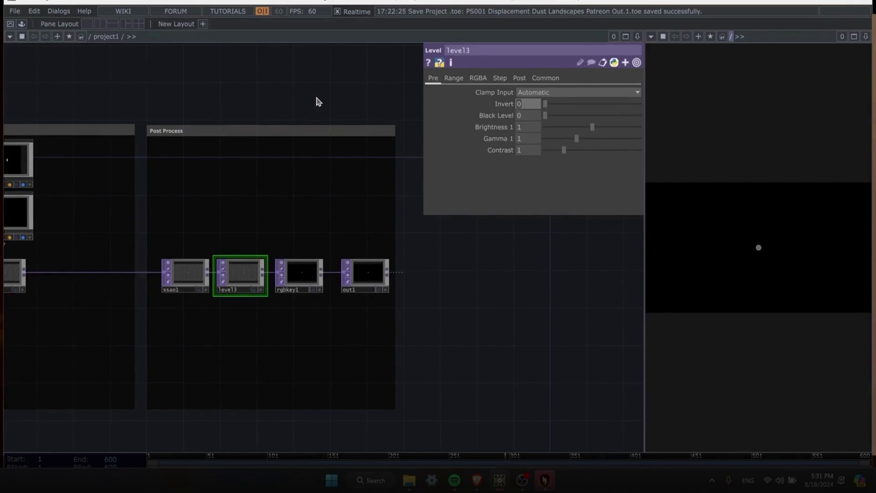
- Set level3's black level to 0.05, brightness to 1.5 and gamma to 1.25
key(Tab)
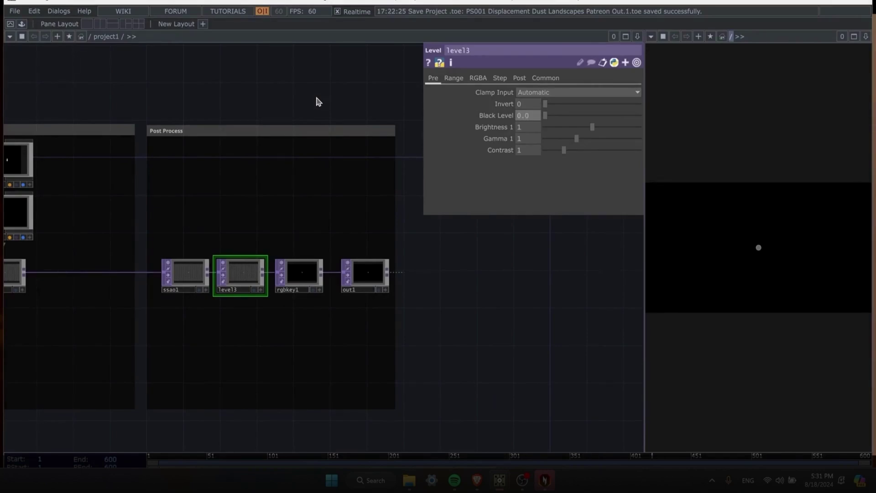
key(Tab)
text(1.5)
key(Tab)
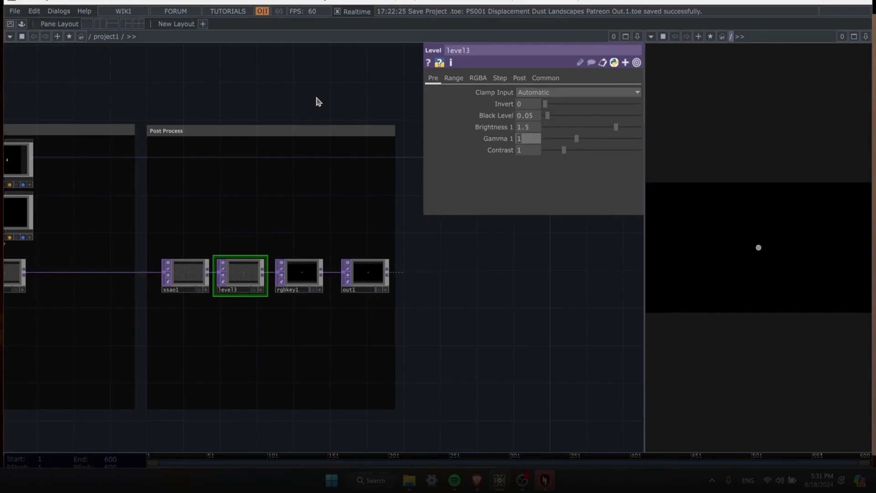
key(Tab)
key(Tab)
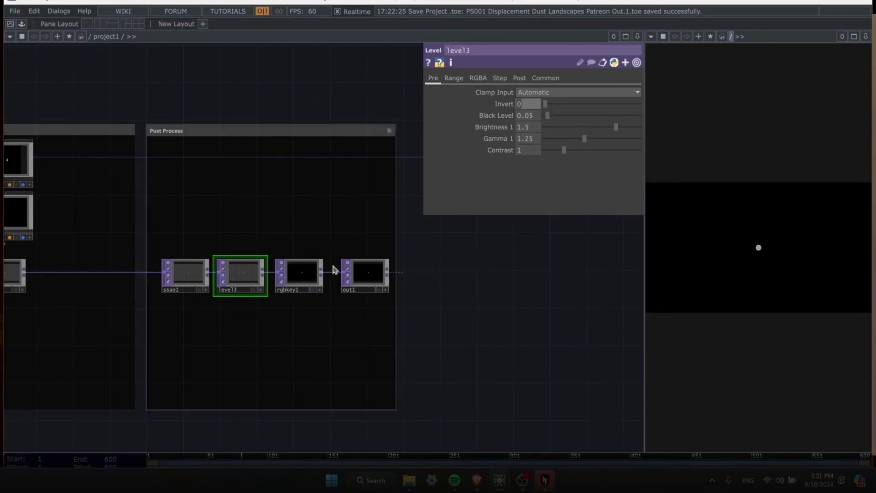
- Set render1's resolution to 1080 wide by 1920 high for a portrait output
click(304, 279)
drag(518, 303, 668, 297)
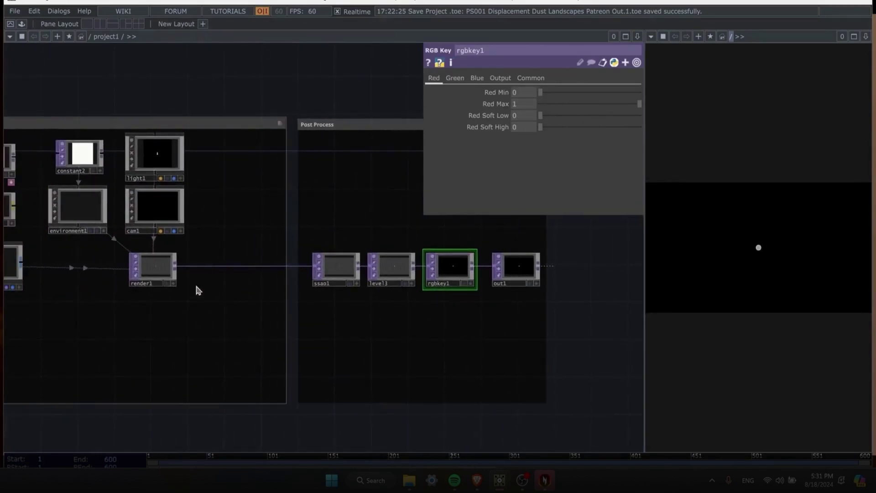
click(155, 267)
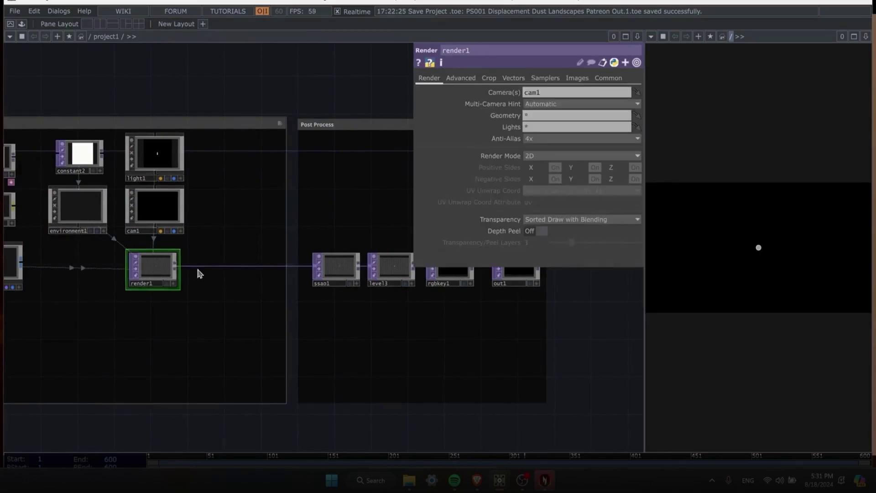
click(608, 78)
text(10)
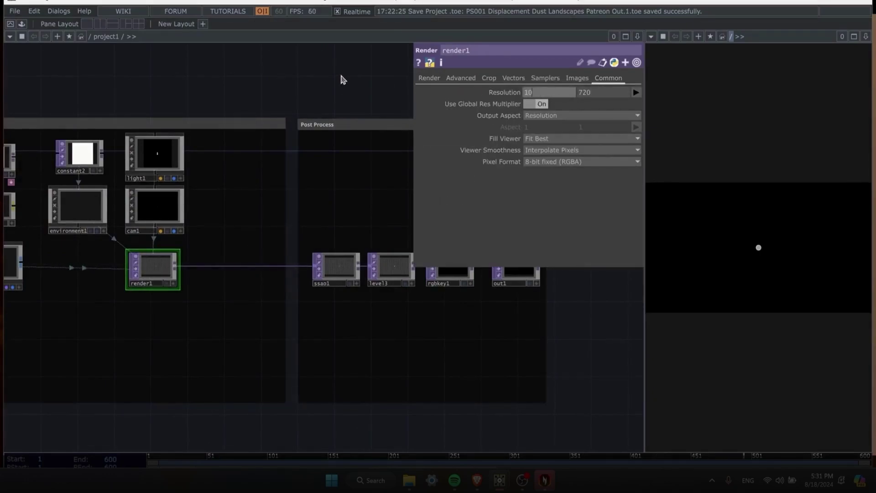
text(80)
key(Tab)
text(19)
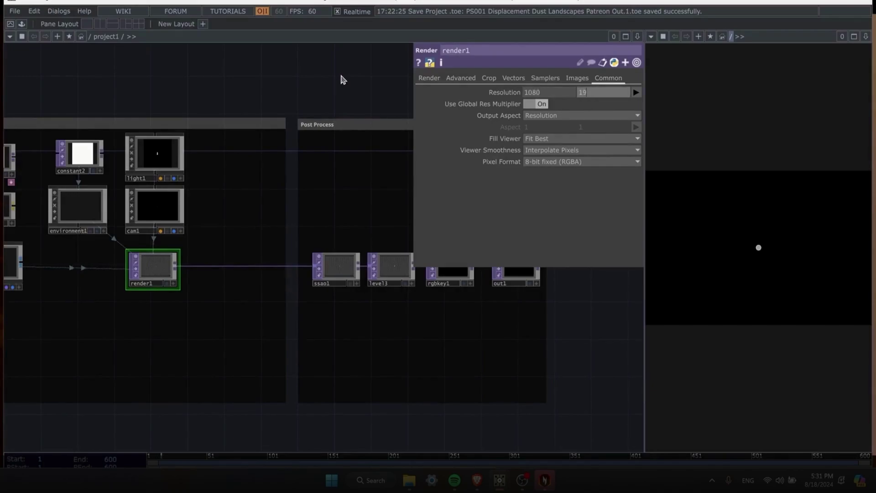
- Choose a different output resolution mode for ssao1 in its common parameters
drag(340, 72, 302, 75)
click(299, 271)
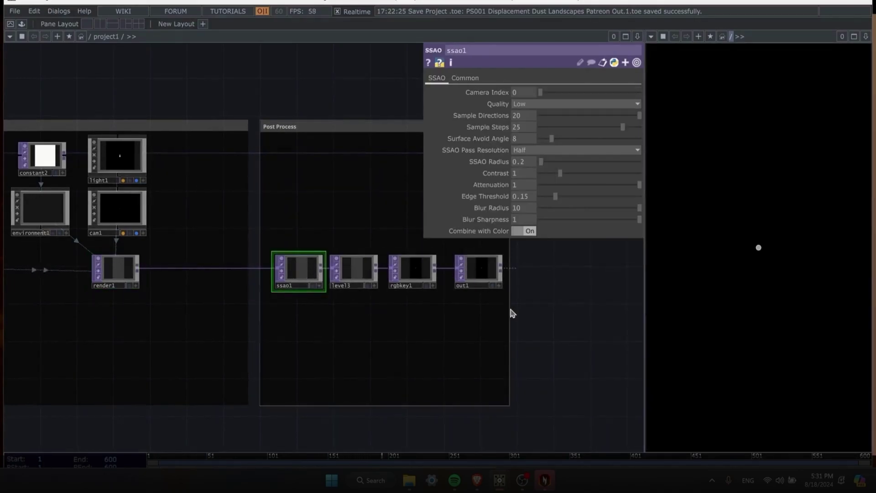
click(465, 78)
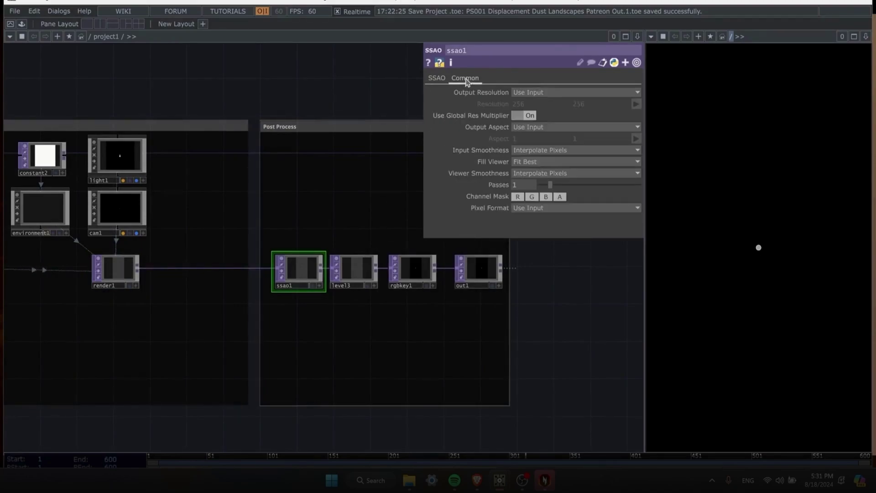
click(564, 92)
click(530, 201)
- Set pattern1's Combine Channels option to Add
scroll(578, 310, down, 5)
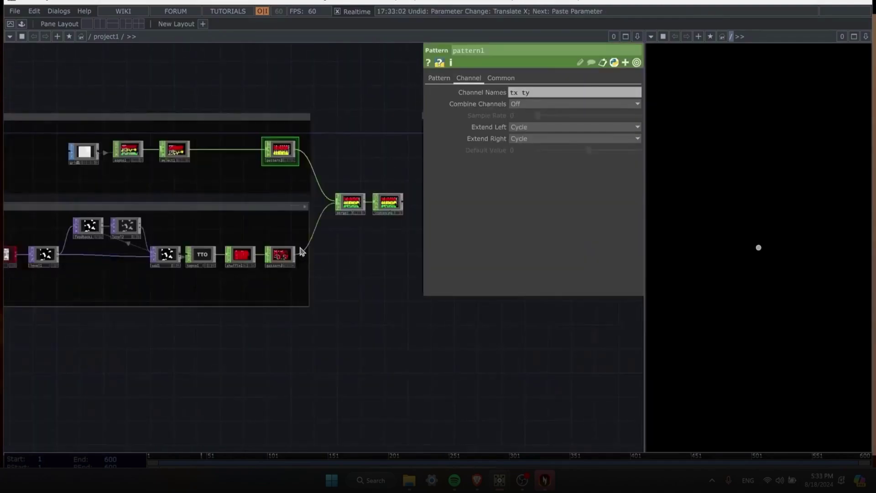
scroll(289, 221, up, 2)
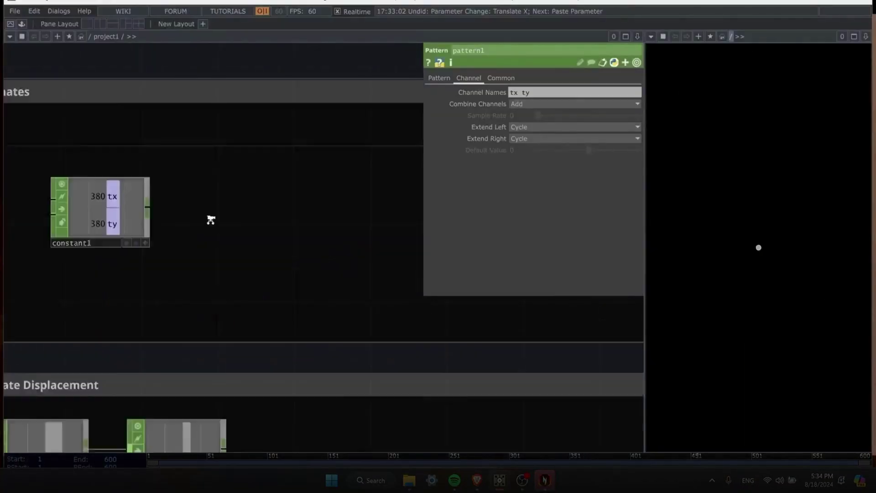
- Link grid1's rows to constant1's tx channel and its columns to the ty channel as CHOP references
click(128, 195)
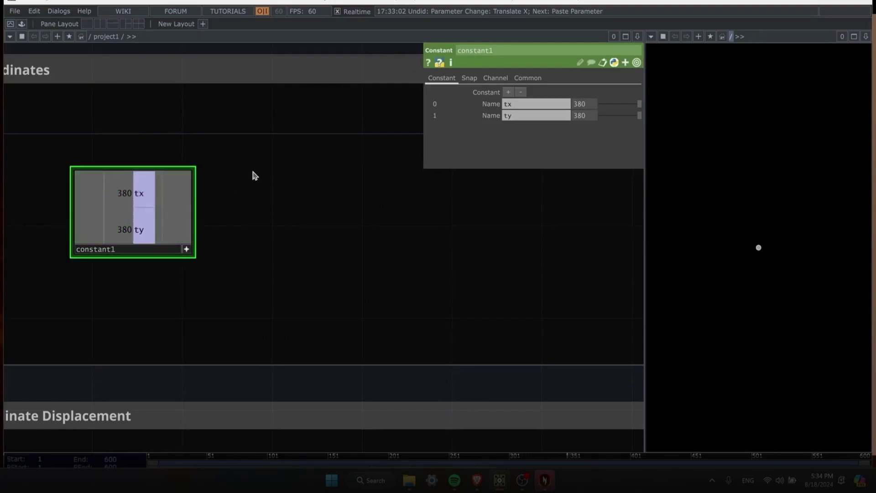
scroll(252, 174, down, 5)
drag(343, 278, 229, 272)
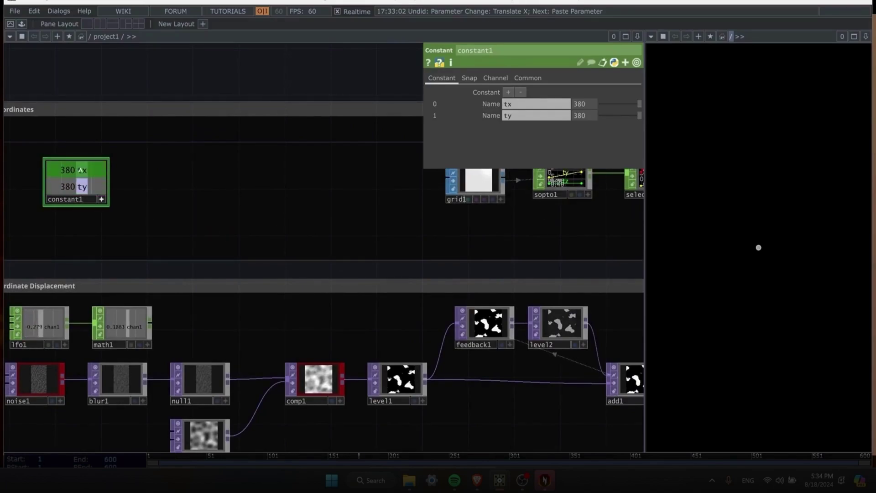
click(481, 184)
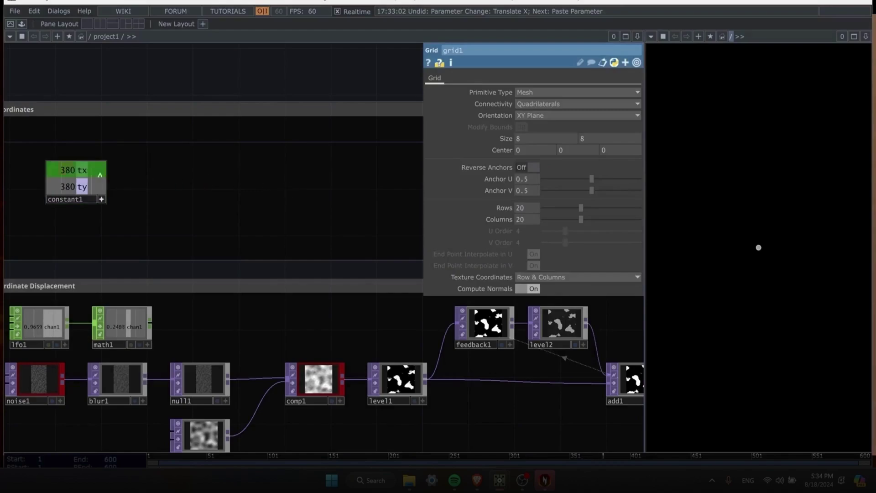
mouse_move(83, 170)
mouse_down()
mouse_move(524, 208)
mouse_move(501, 211)
mouse_up()
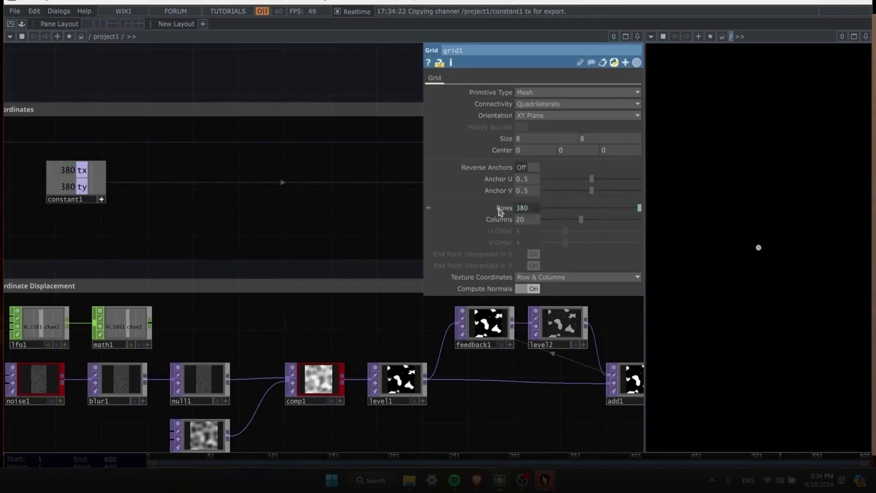
drag(82, 186, 526, 220)
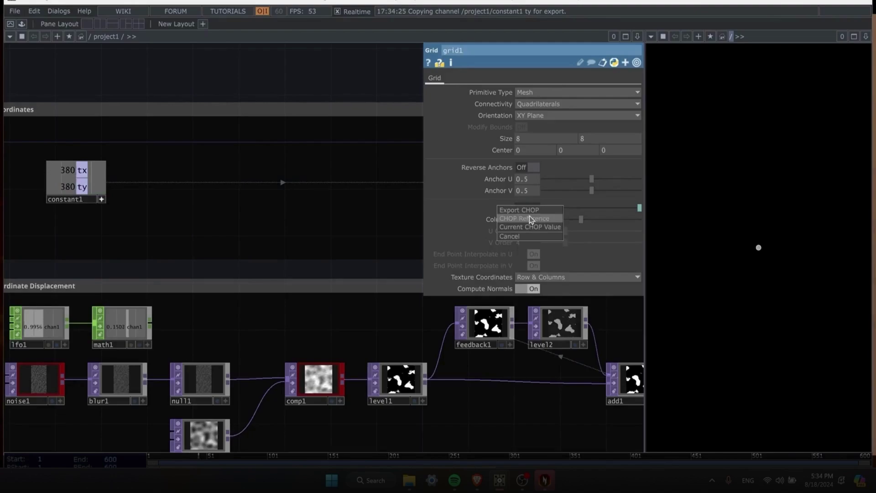
click(531, 220)
- Link noise2's resolution width and height to constant1's tx and ty channels
scroll(315, 265, down, 4)
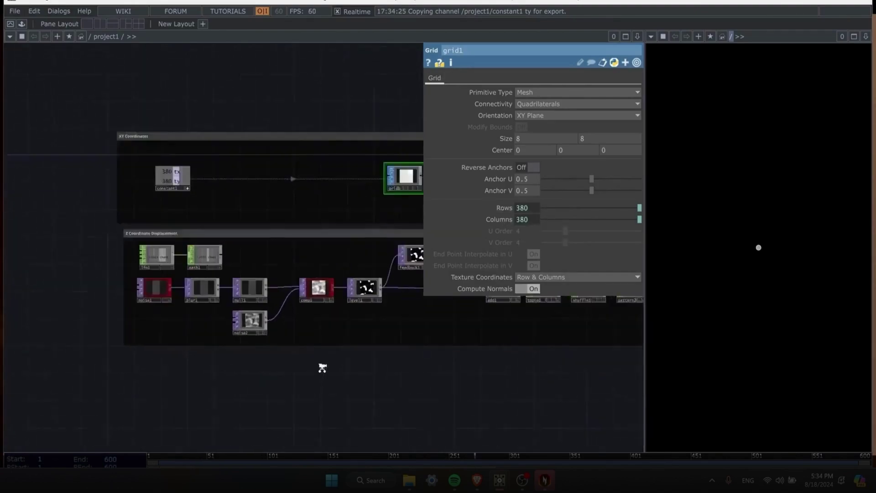
scroll(322, 368, up, 4)
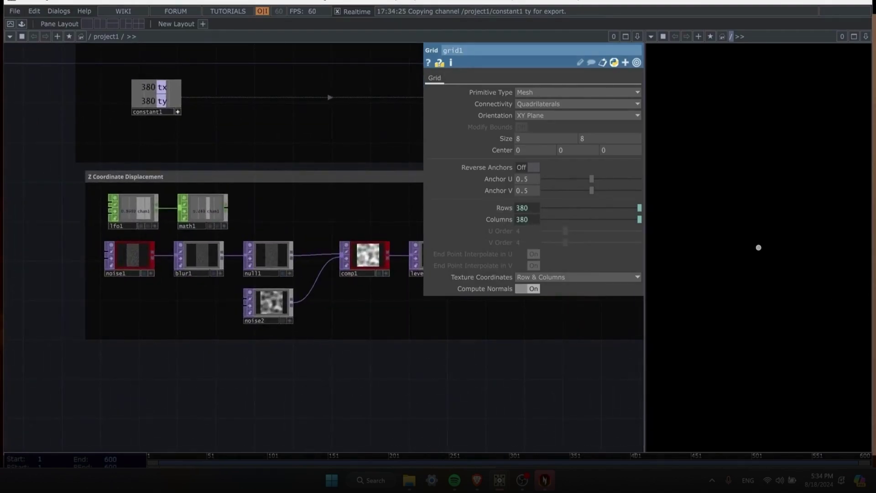
click(269, 302)
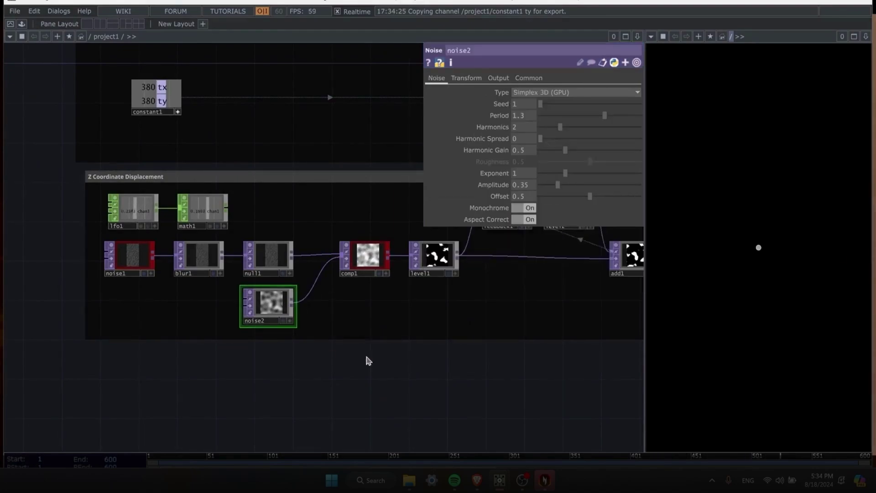
drag(366, 358, 330, 389)
click(529, 78)
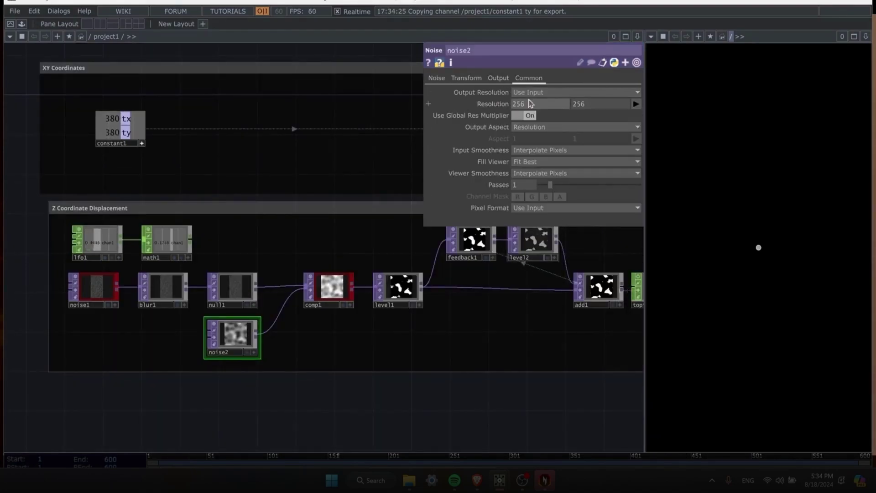
drag(127, 136, 574, 108)
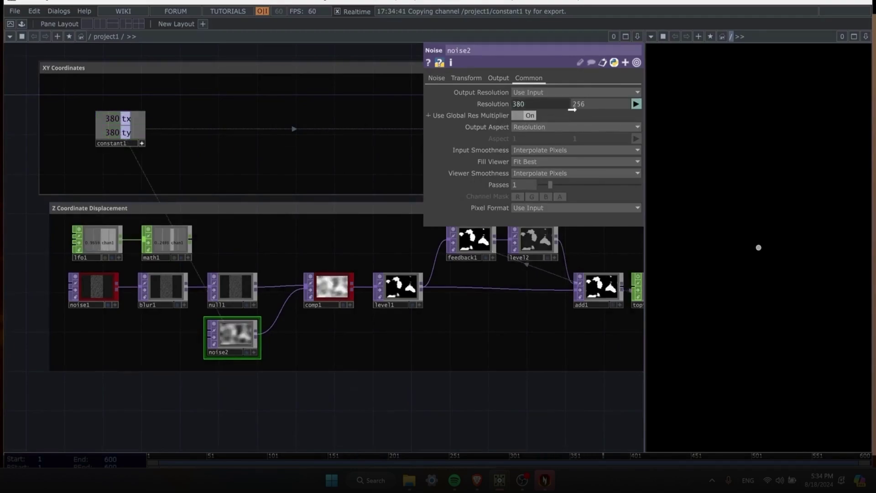
- Check the fixed layer and transform settings of comp1 and add1
drag(620, 378, 356, 376)
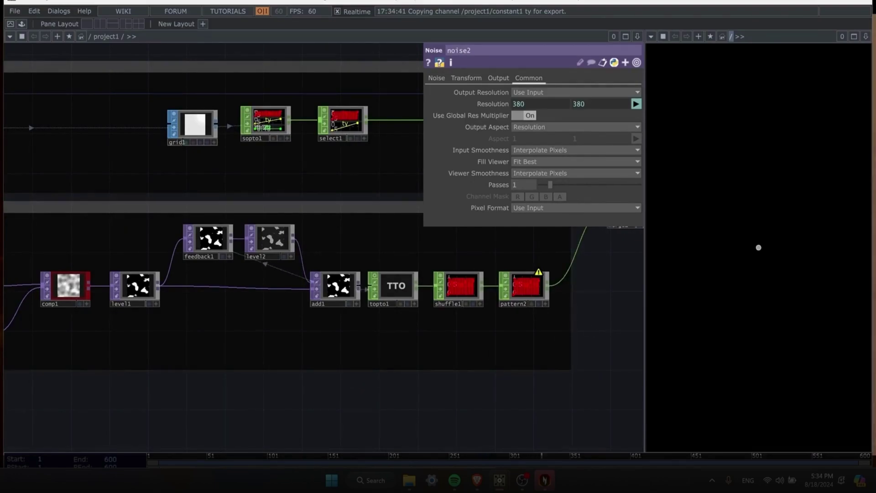
click(71, 292)
click(482, 78)
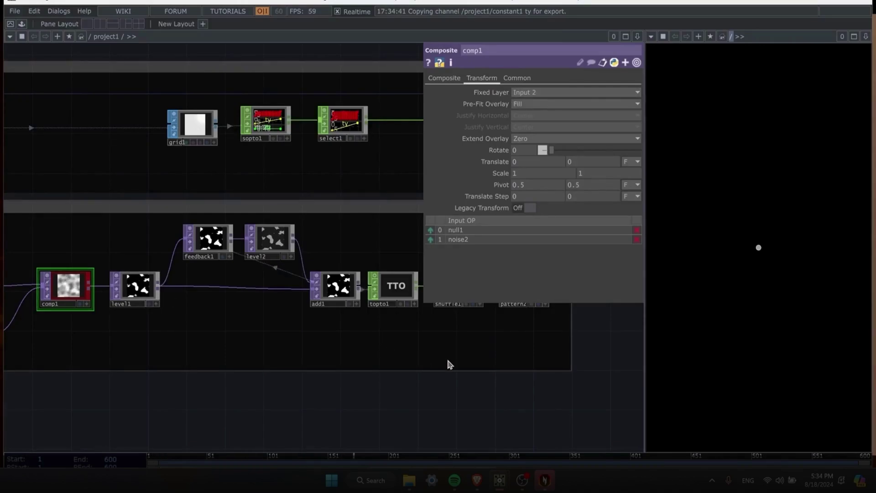
drag(448, 363, 255, 401)
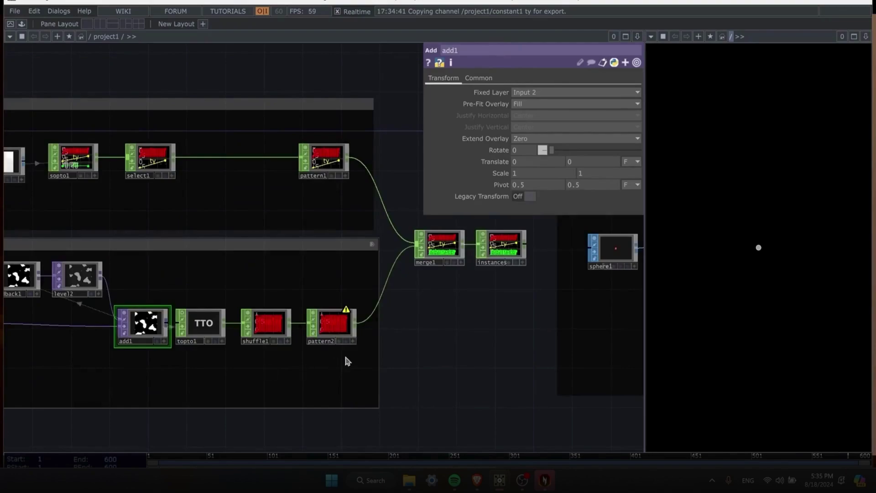
- Set pattern2's channel name to map_tz to match the blue channel name in topto1
click(344, 319)
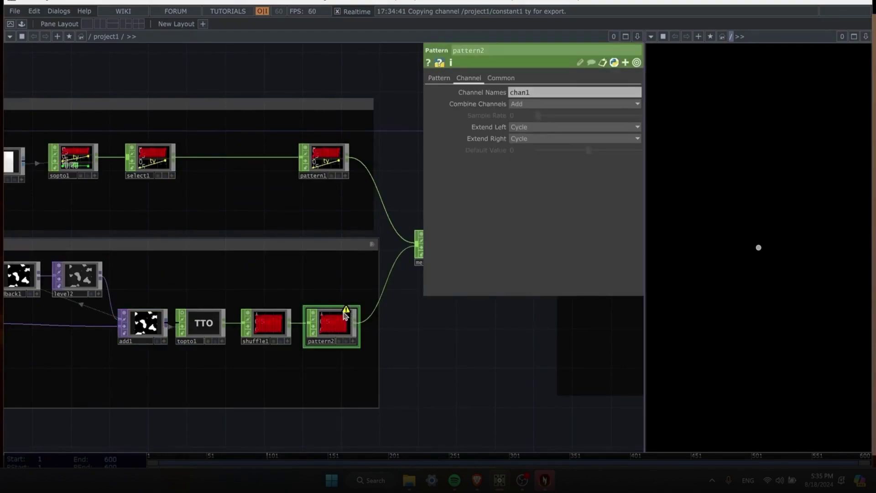
click(536, 94)
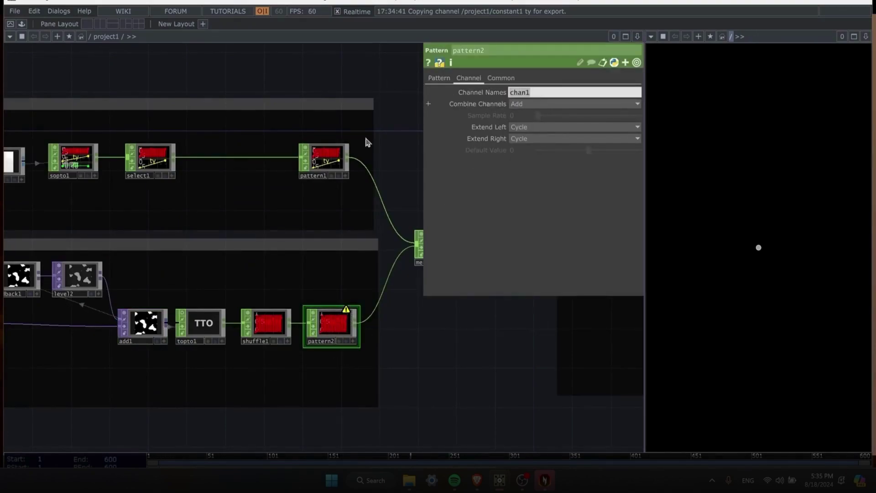
click(199, 331)
click(529, 138)
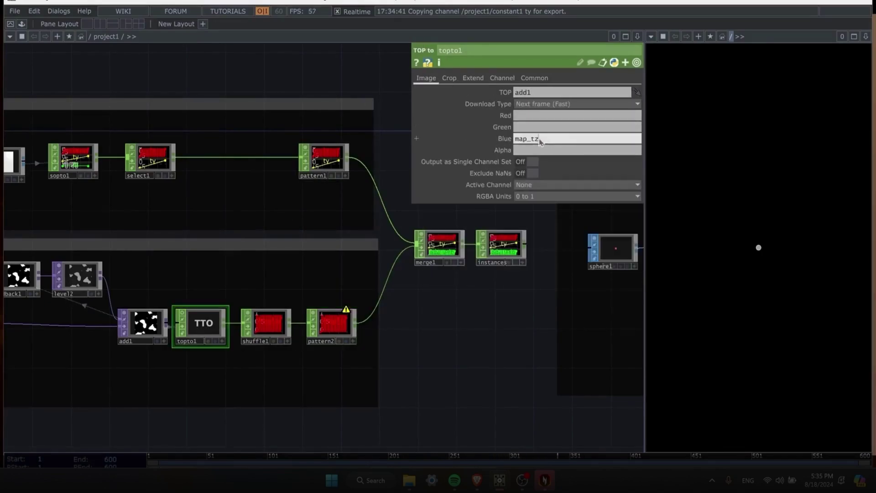
click(333, 322)
click(520, 93)
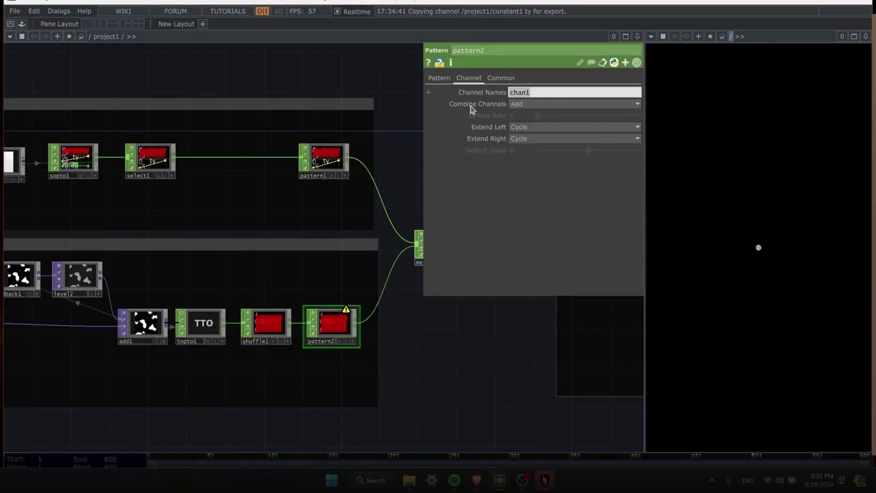
text(map_tz)
key(Return)
scroll(340, 335, up, 3)
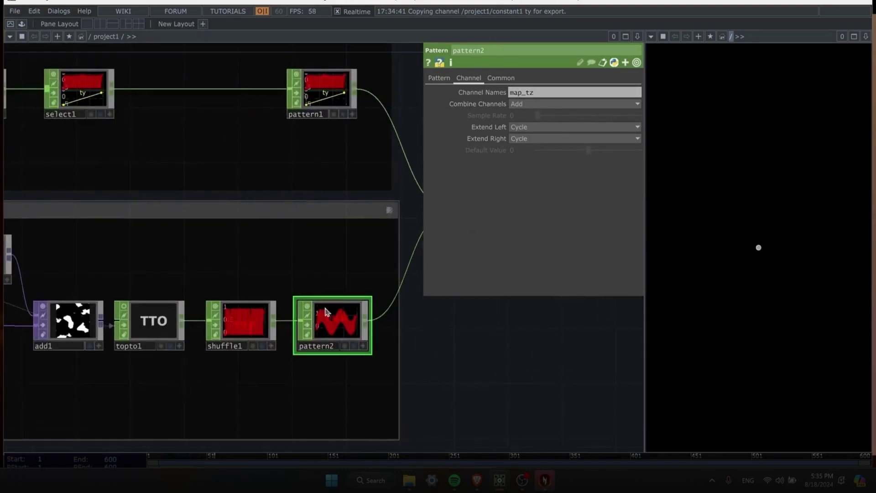
- Map geo1's instance Translate X, Y and Z to the tx, ty and map_tz channels of the instances operator
scroll(371, 322, down, 3)
drag(499, 323, 130, 319)
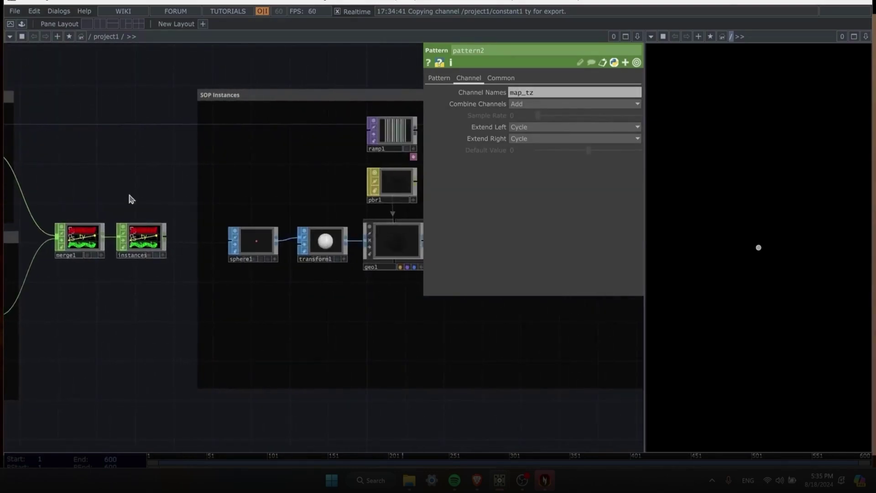
scroll(129, 196, down, 3)
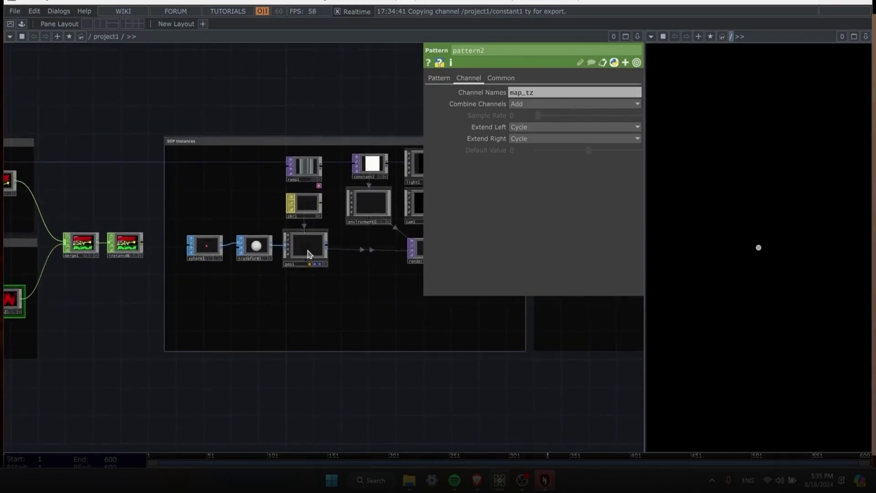
click(307, 252)
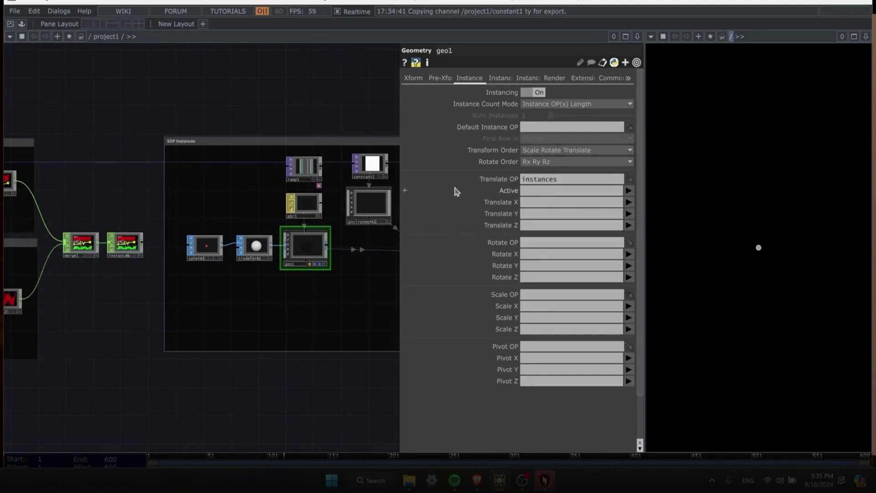
click(629, 202)
click(636, 206)
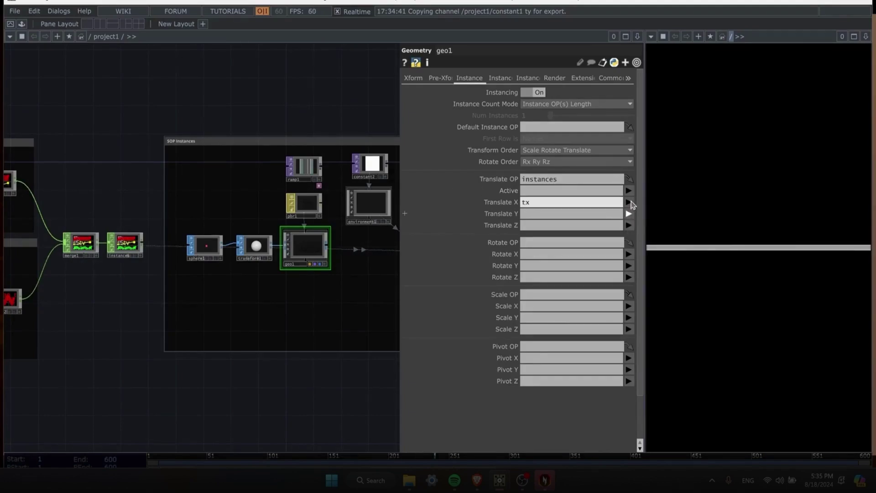
click(628, 213)
click(635, 223)
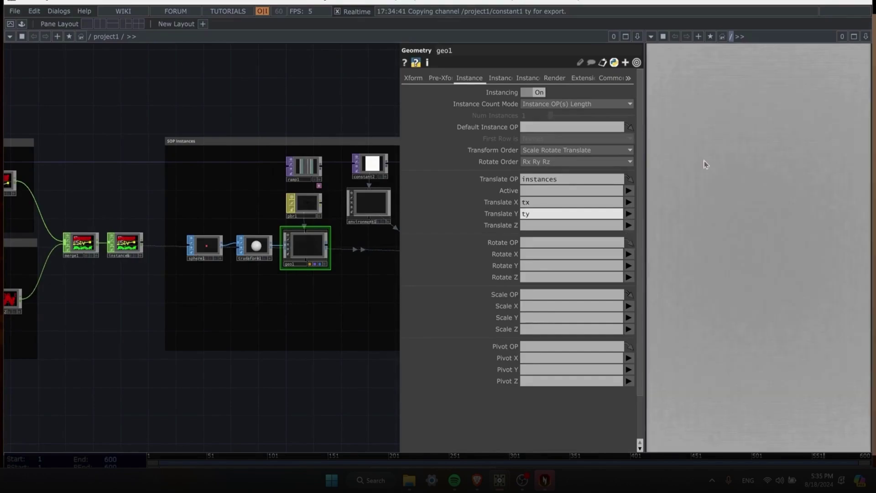
click(628, 225)
click(636, 258)
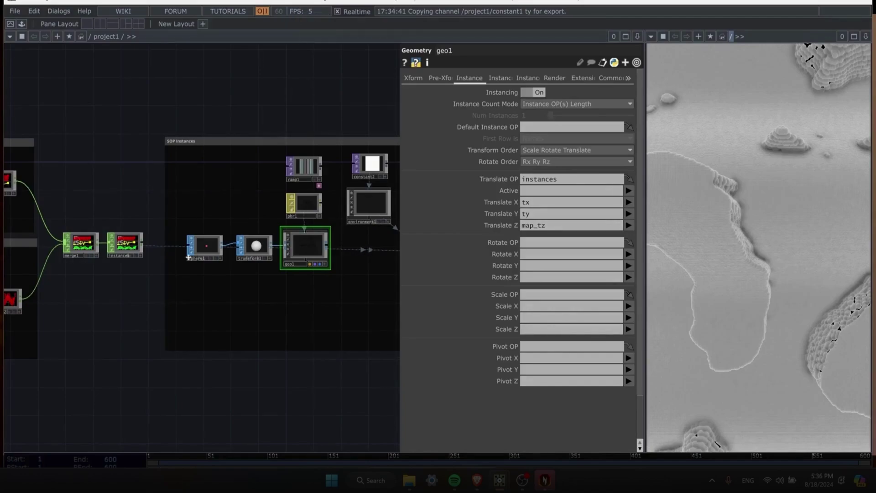
- Change sphere1's primitive type to the one defined by a Frequency setting and show its detail settings
click(209, 249)
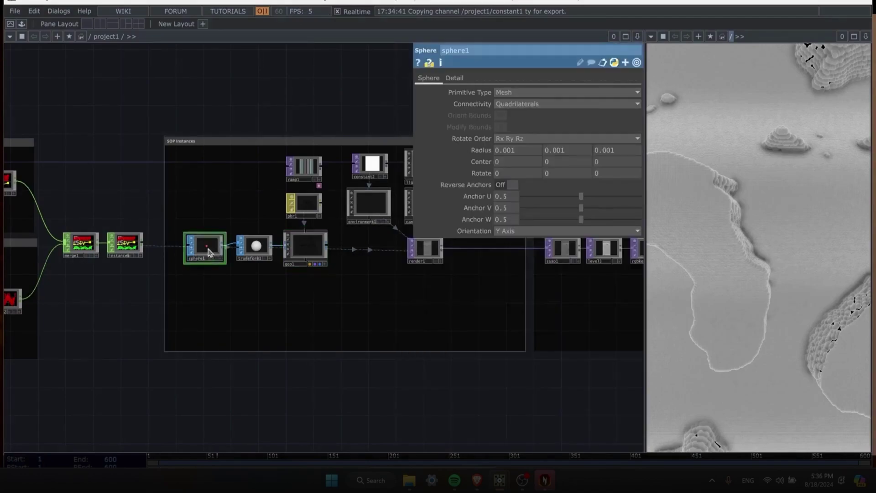
click(454, 78)
click(434, 80)
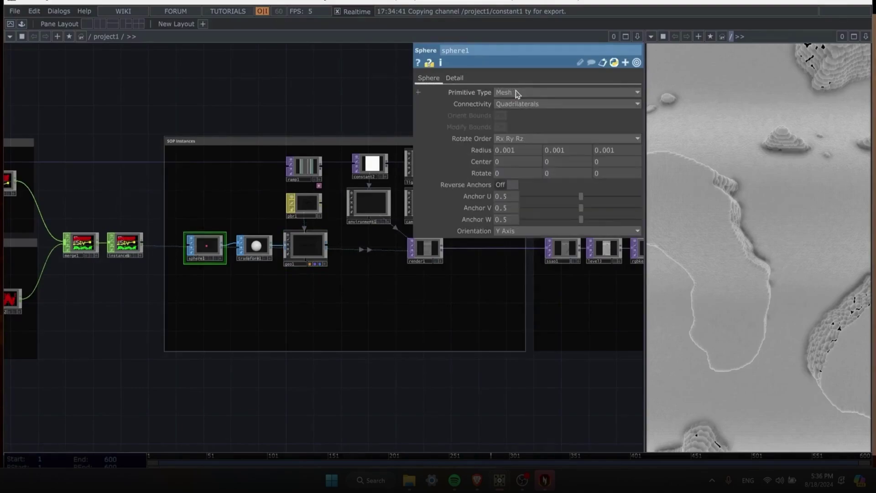
click(510, 114)
click(454, 78)
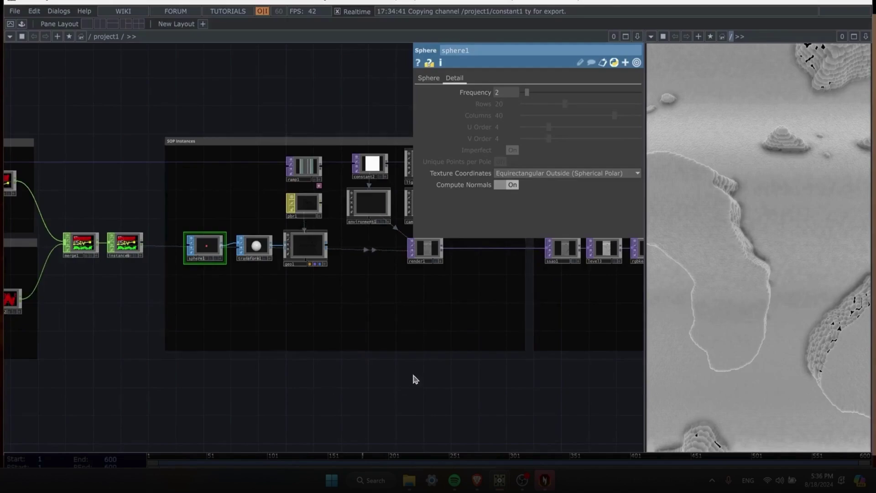
- Animate noise1's translation with the expression absTime.seconds for Y and absTime.seconds/15 for Z
scroll(415, 379, down, 2)
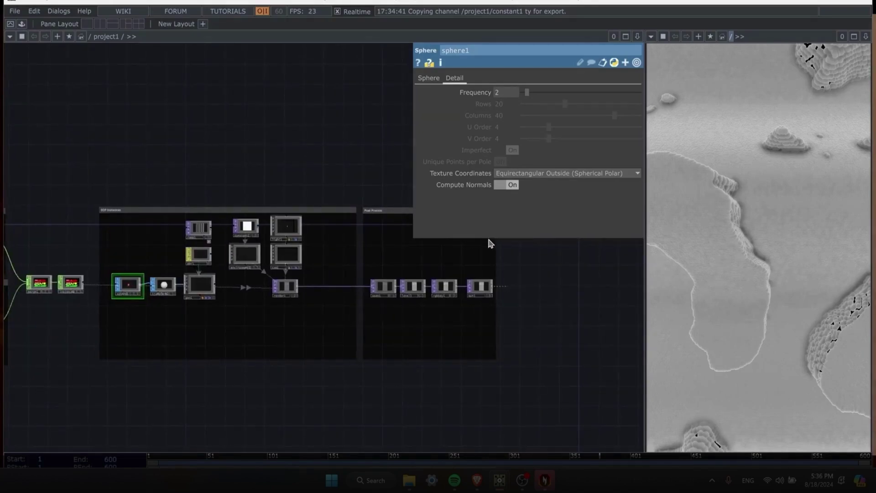
drag(27, 387, 482, 364)
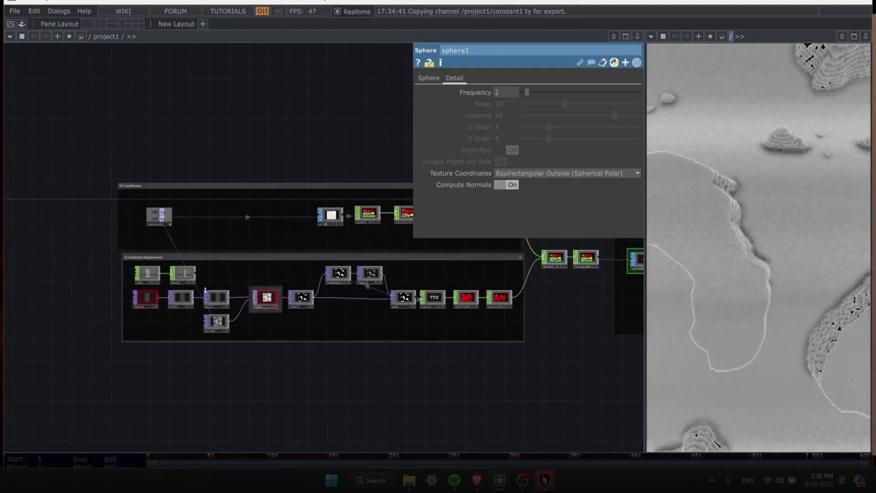
scroll(177, 309, up, 2)
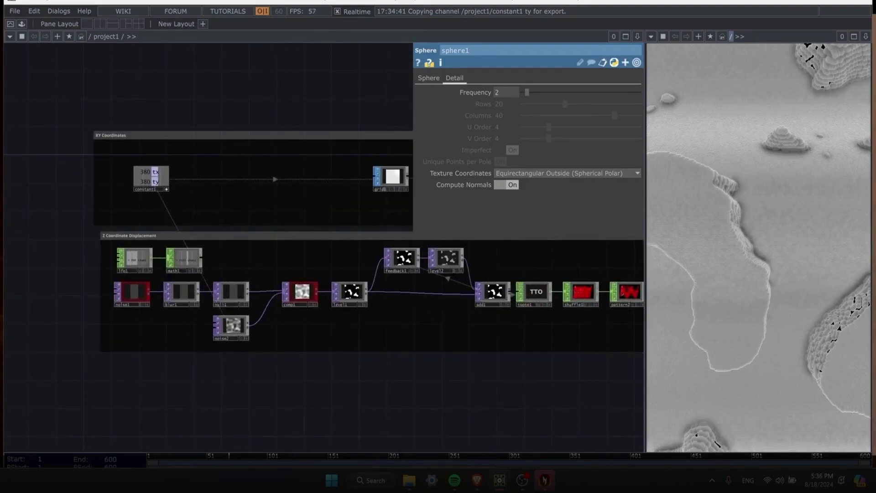
scroll(196, 337, up, 2)
click(111, 279)
click(466, 78)
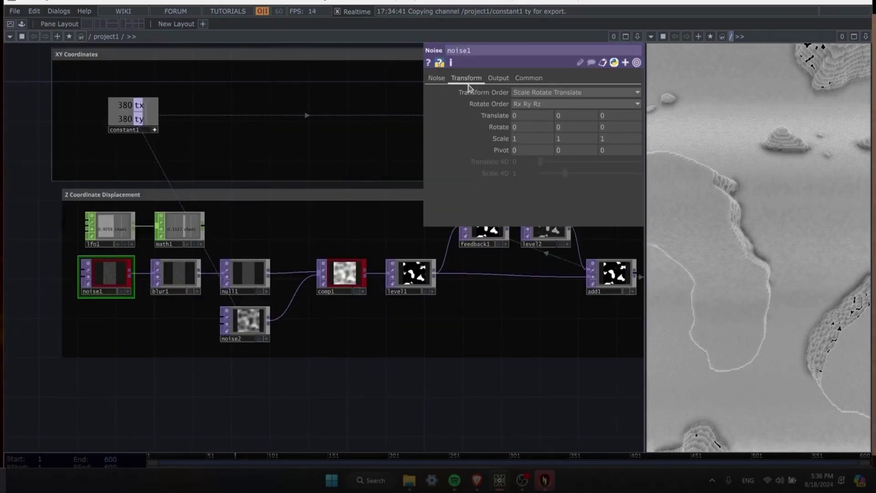
click(496, 117)
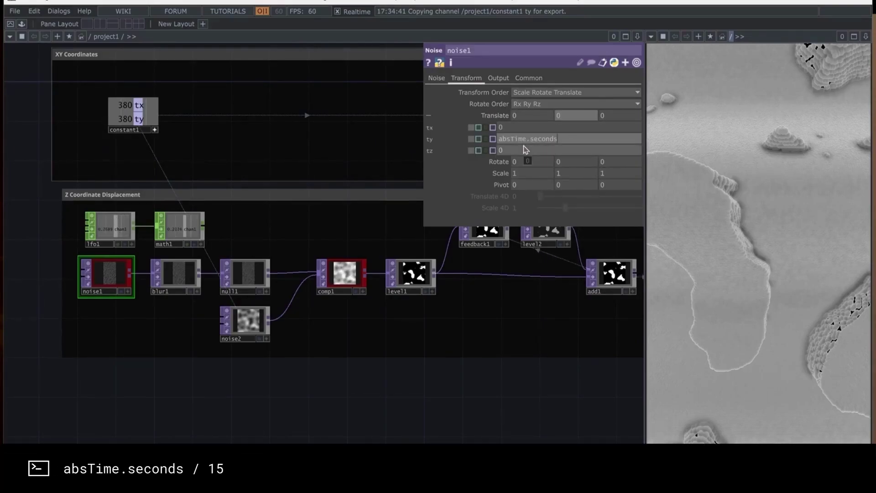
click(537, 151)
text(absTime.seconds/15)
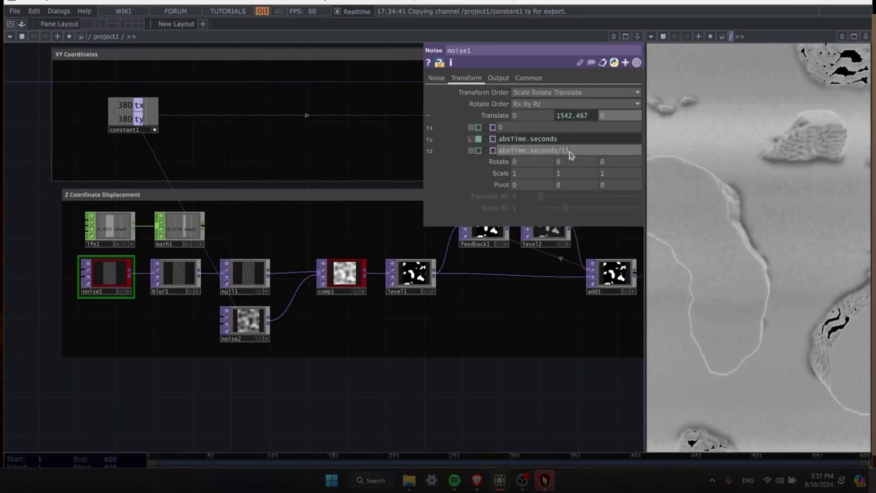
key(Return)
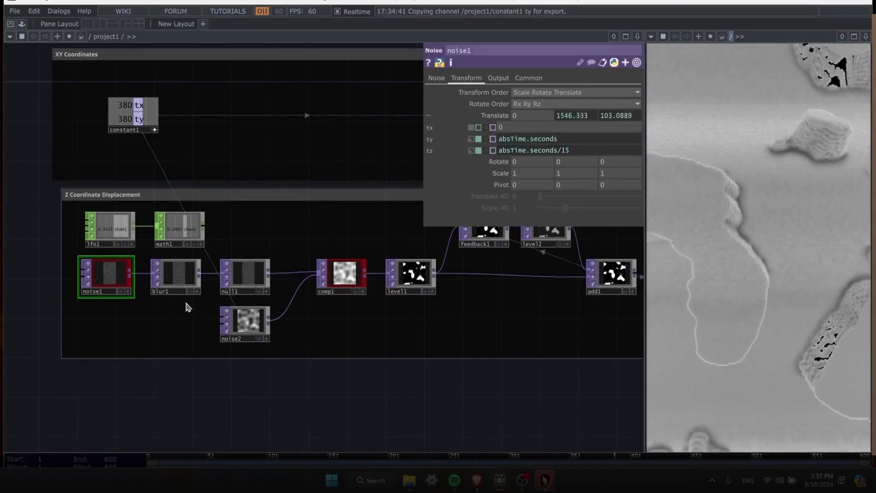
- Animate noise2's Z translation with the expression absTime.seconds/5
scroll(94, 278, up, 5)
scroll(153, 255, down, 6)
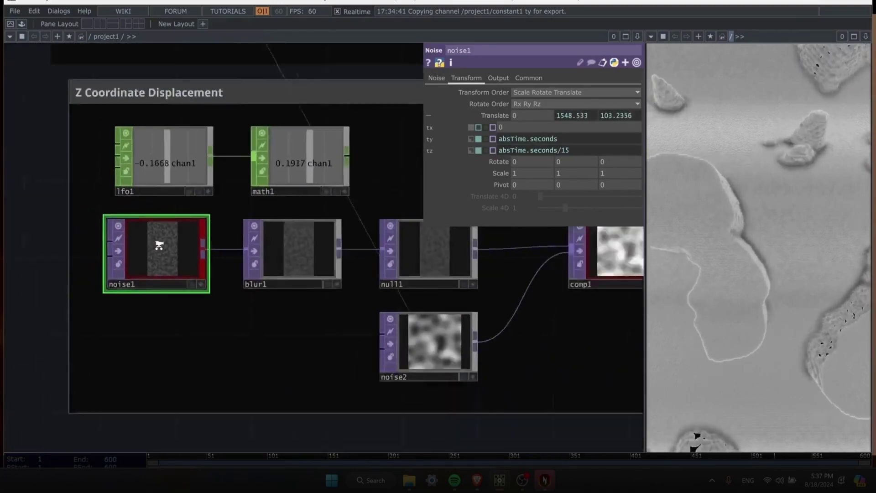
drag(270, 342, 226, 315)
click(314, 291)
drag(388, 314, 292, 323)
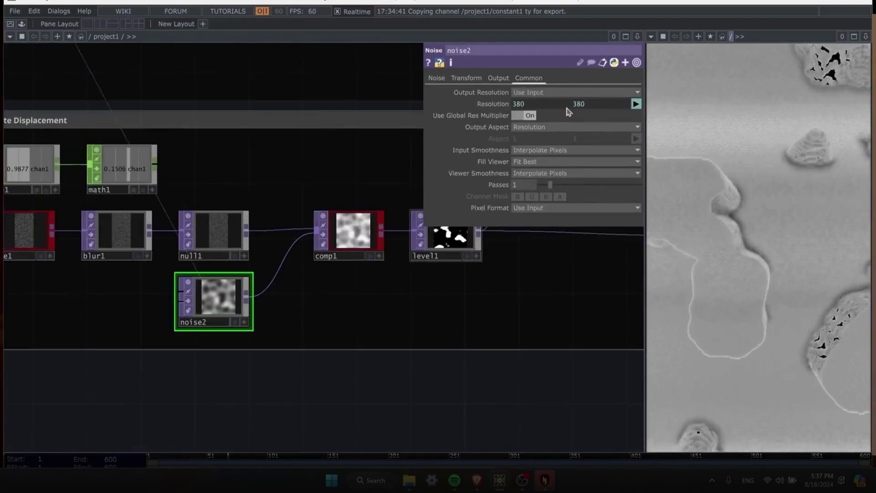
click(470, 80)
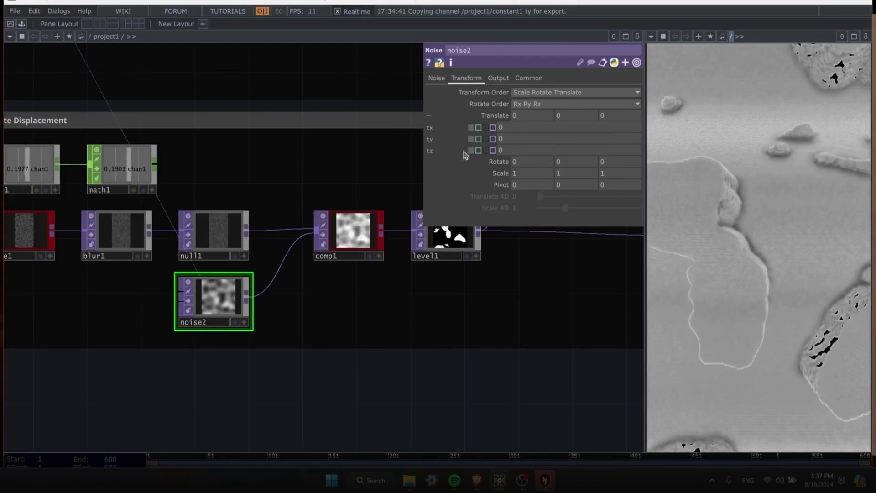
click(510, 151)
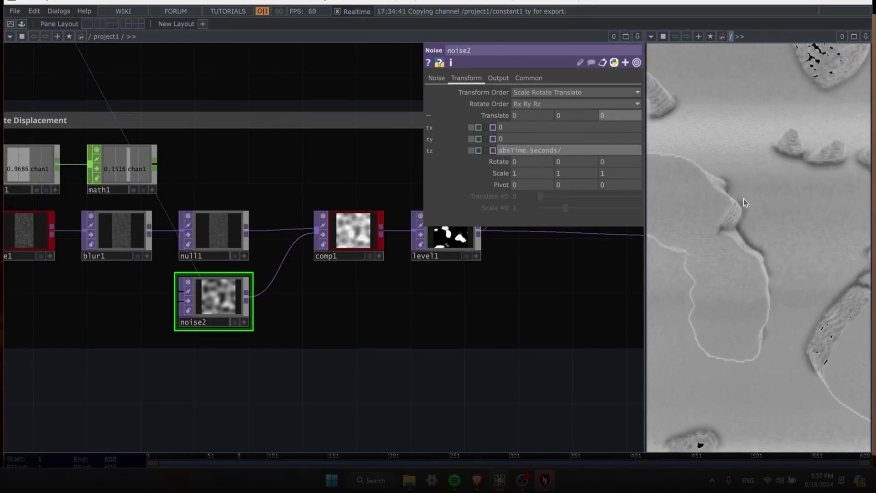
key(Return)
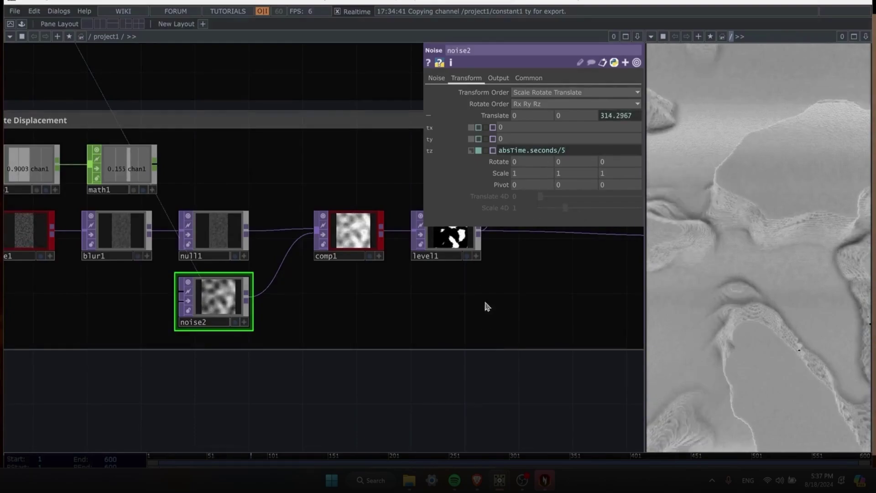
- Activate cam1's viewer and reposition the camera to frame the rendered surface from an oblique angle
drag(459, 357, 196, 353)
scroll(493, 374, down, 2)
drag(492, 373, 249, 365)
drag(475, 341, 337, 352)
drag(467, 359, 279, 372)
drag(471, 377, 276, 373)
drag(464, 354, 288, 373)
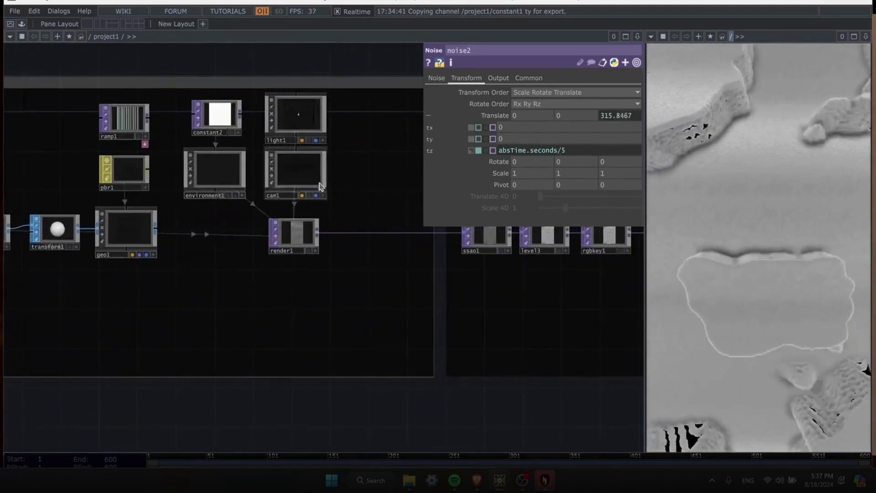
click(323, 195)
scroll(299, 178, down, 5)
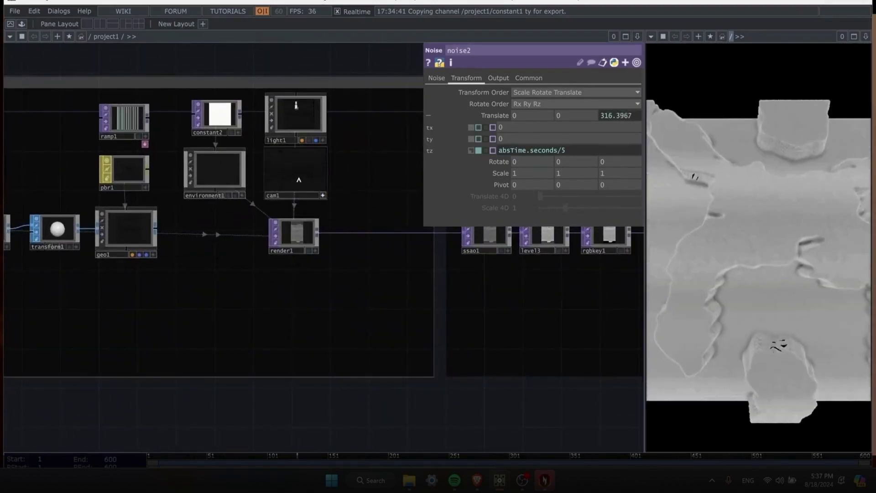
scroll(300, 177, down, 2)
drag(302, 176, 303, 172)
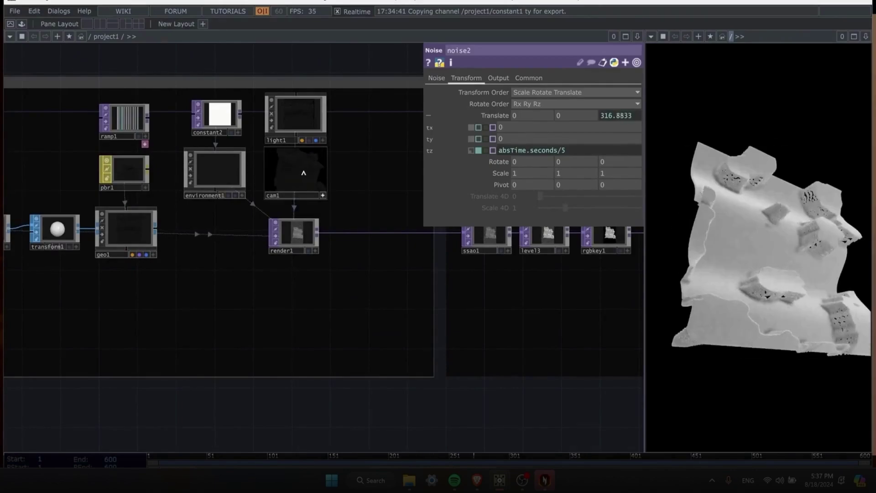
scroll(303, 172, up, 5)
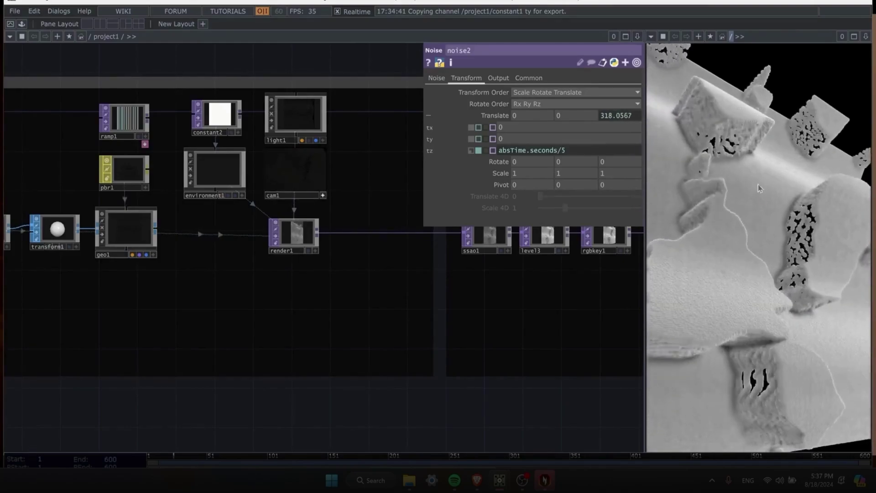
- Link noise1's period to math1's chan1 channel
scroll(447, 383, down, 4)
drag(380, 407, 562, 389)
drag(303, 393, 412, 386)
scroll(244, 289, up, 5)
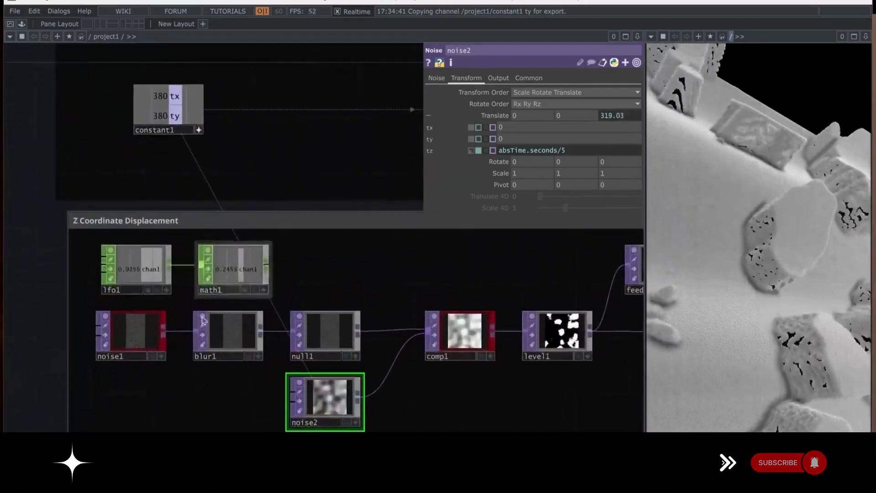
click(128, 340)
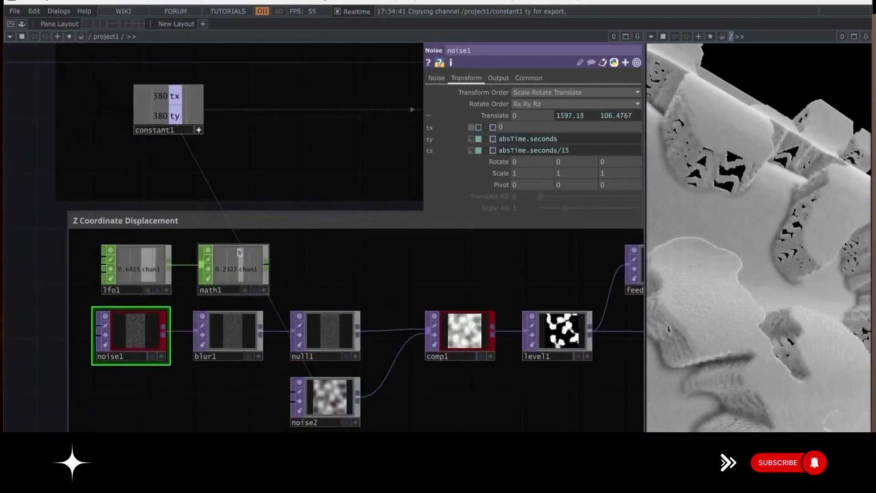
click(437, 78)
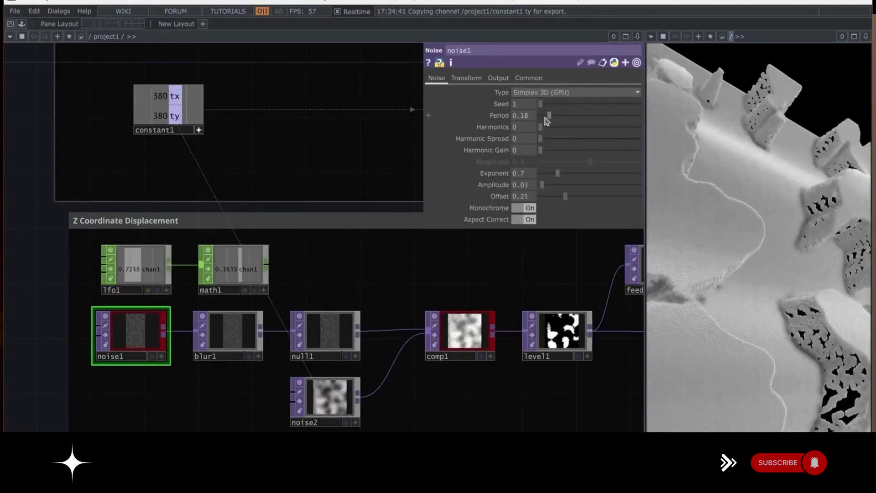
drag(546, 119, 551, 118)
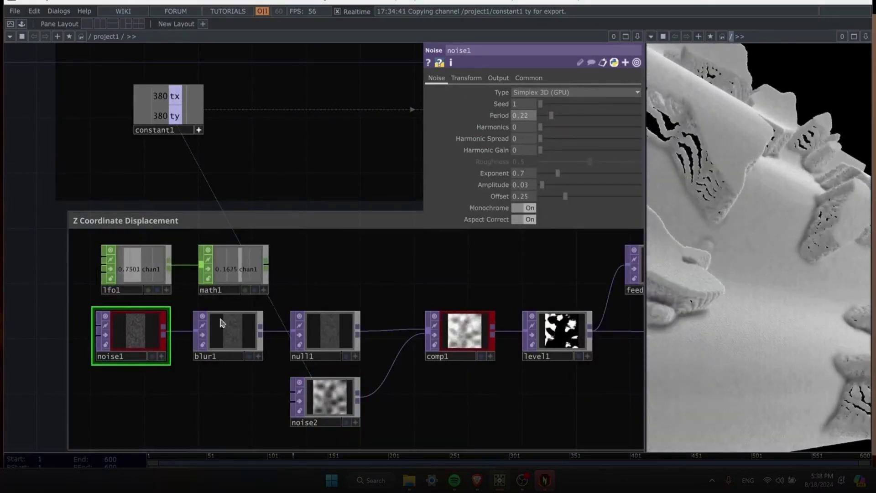
click(264, 290)
drag(234, 274, 503, 119)
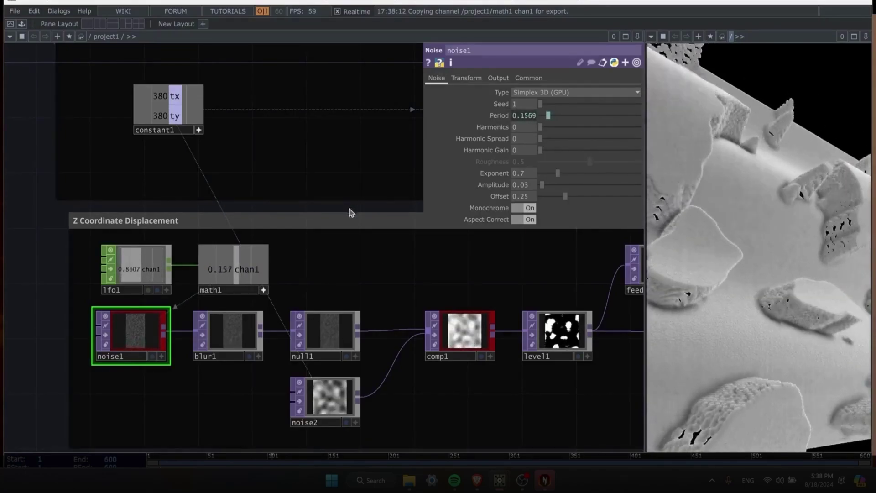
- Set pattern2's phase to the expression absTime.seconds/5 and slightly adjust its number of cycles
scroll(345, 208, down, 3)
drag(427, 351, 228, 369)
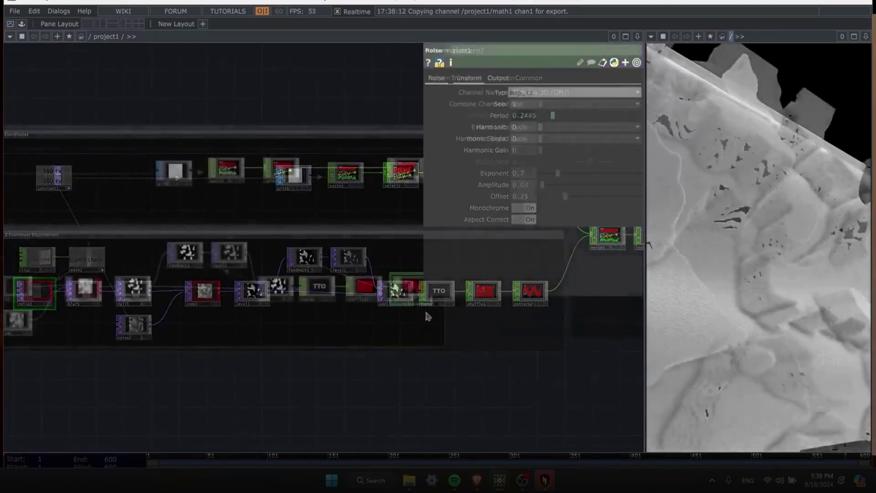
drag(455, 392, 350, 422)
click(439, 77)
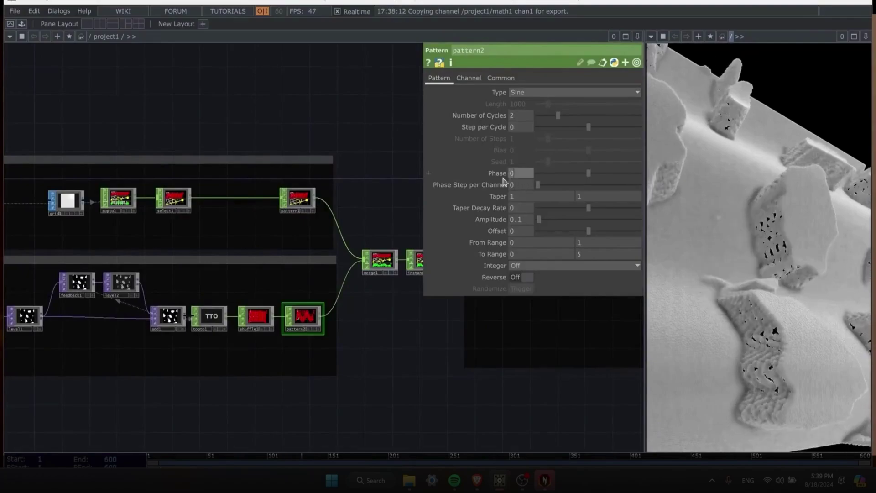
text(absTime.seconds)
key(Return)
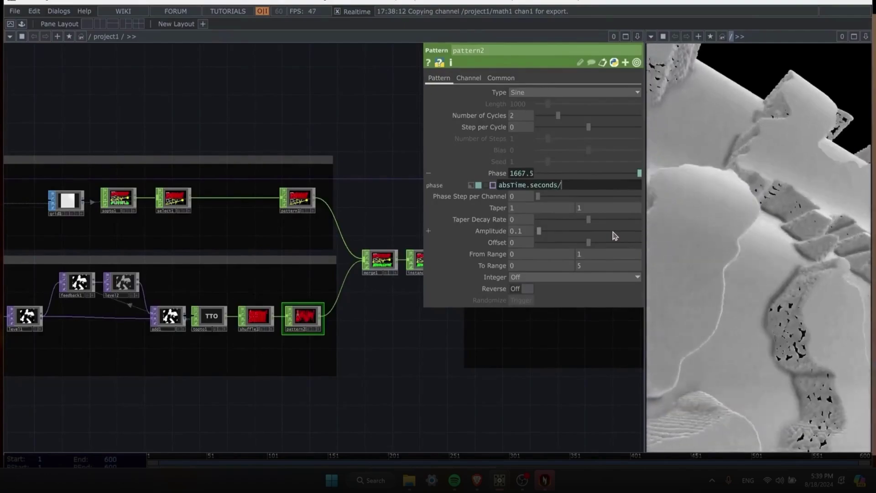
text(/5)
key(Return)
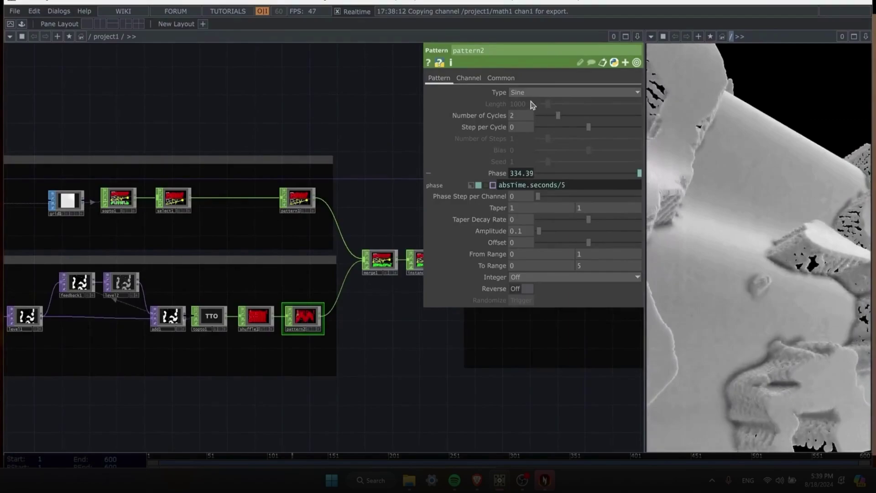
drag(558, 115, 561, 115)
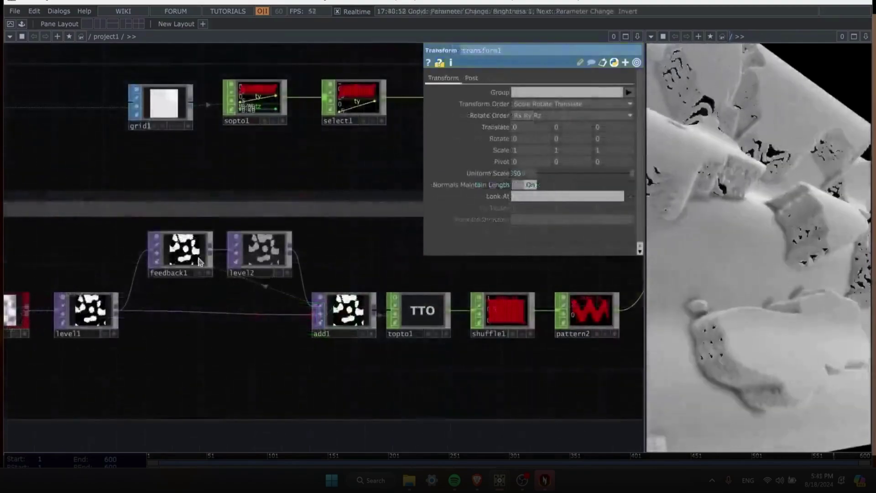
- Set level1's Brightness 1 to 0.25, and fine-tune it to 0.34
click(88, 316)
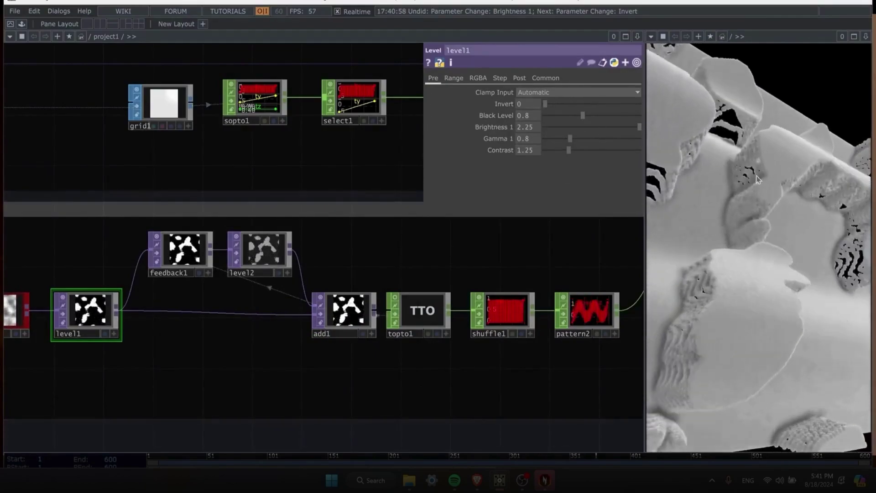
drag(518, 127, 555, 139)
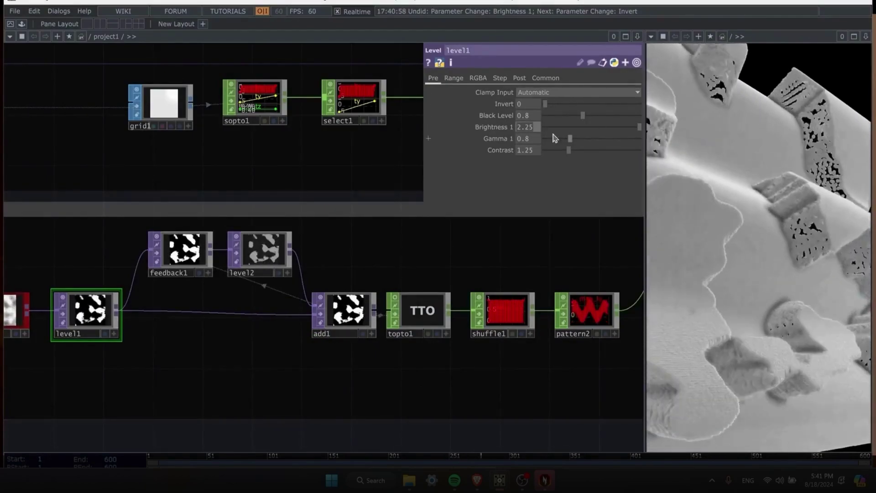
text(0.25)
key(Return)
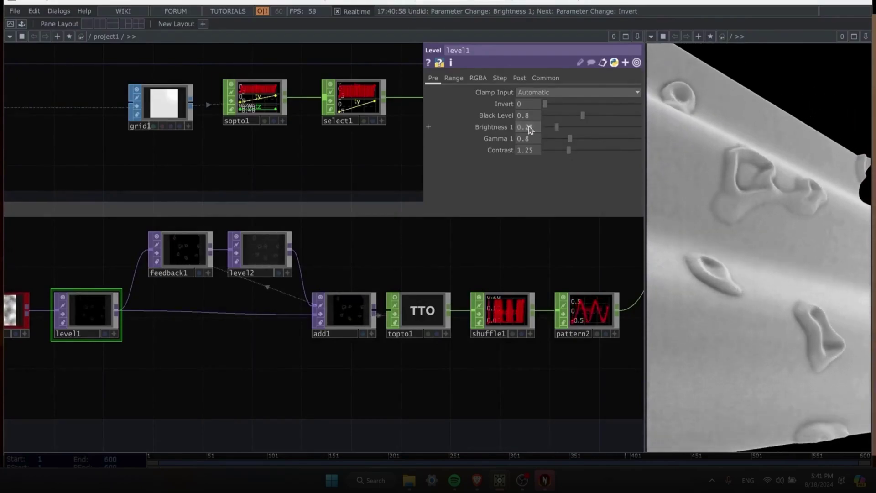
drag(556, 127, 565, 129)
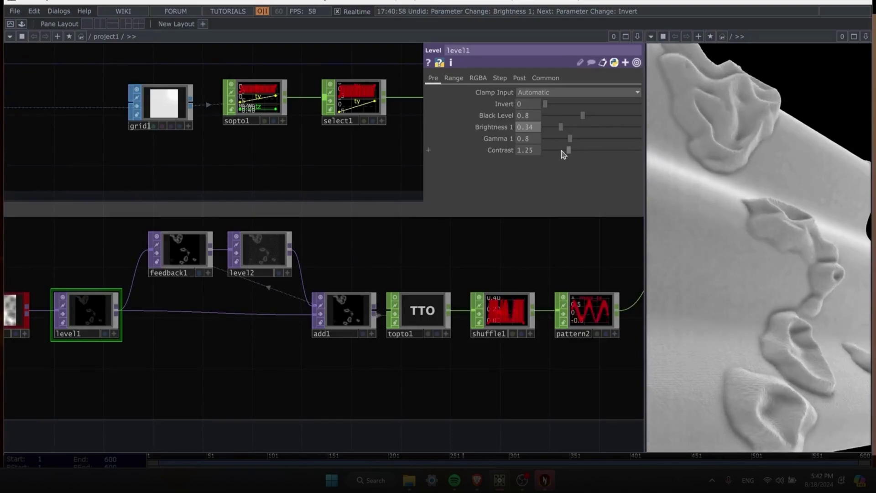
- Set the pbr1 material's Metallic to 0.5 and Roughness to 0.05
scroll(284, 239, down, 5)
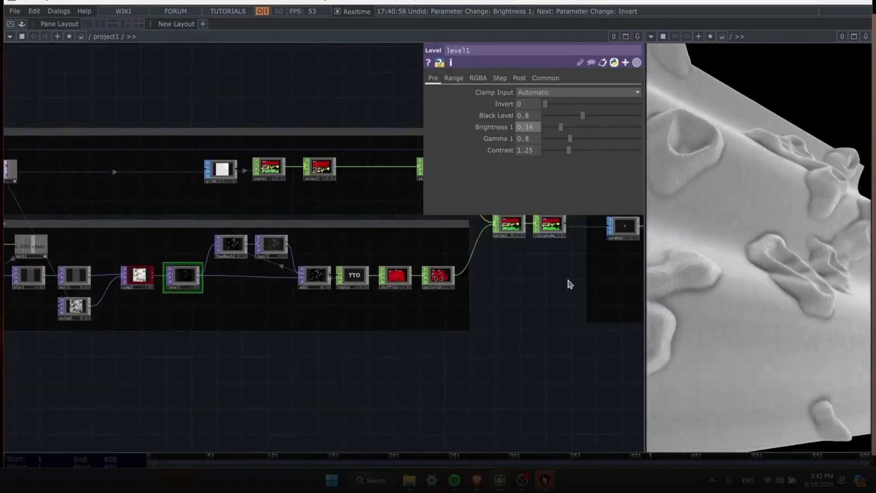
drag(435, 292, 179, 349)
drag(283, 219, 197, 212)
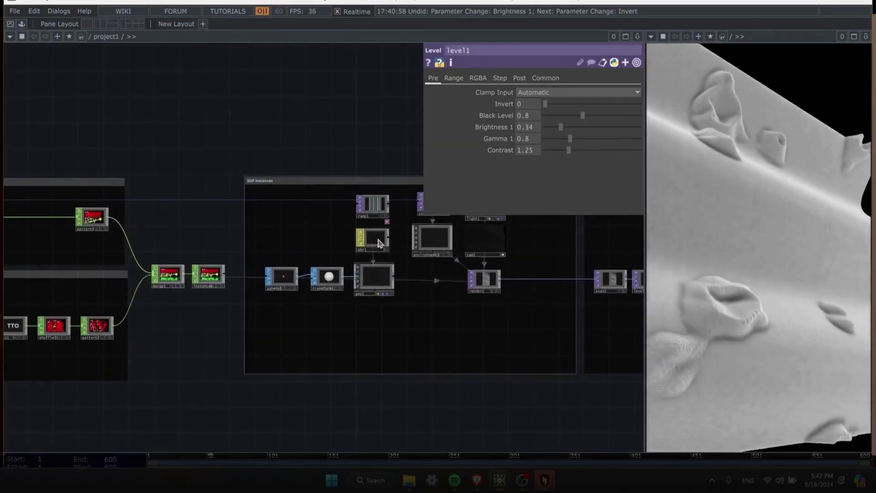
click(373, 239)
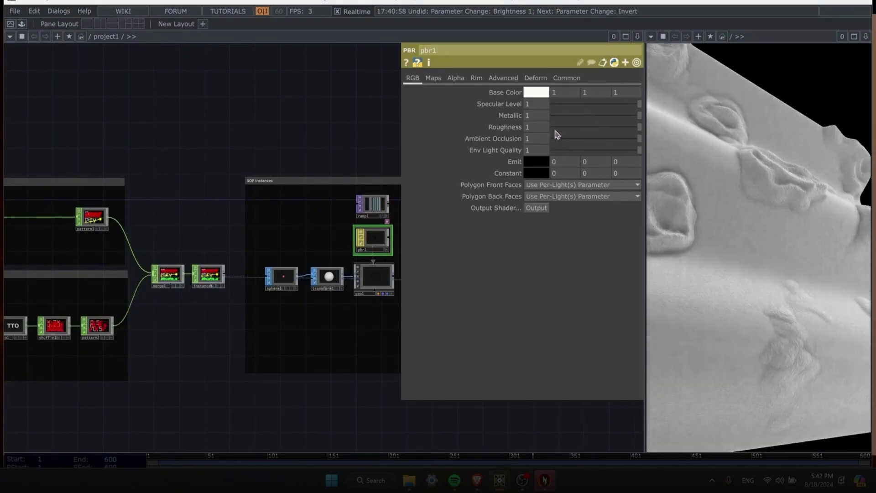
drag(345, 215, 270, 208)
scroll(269, 206, up, 5)
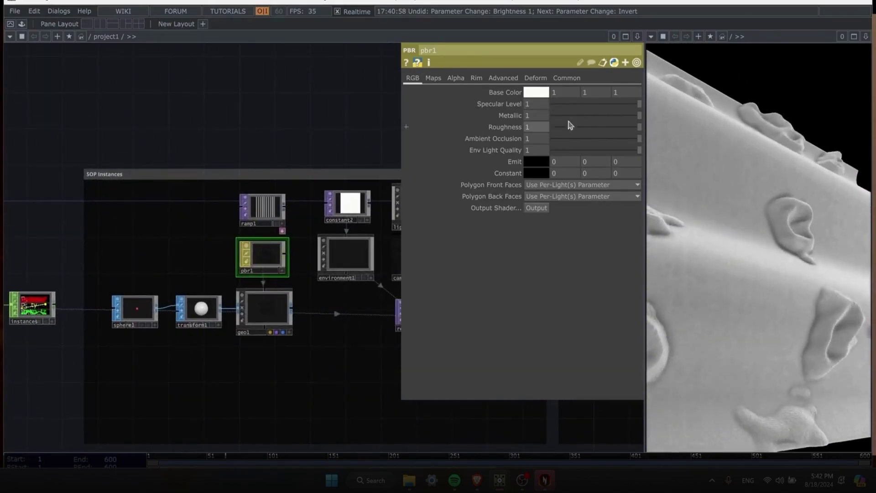
text(0.5)
key(Return)
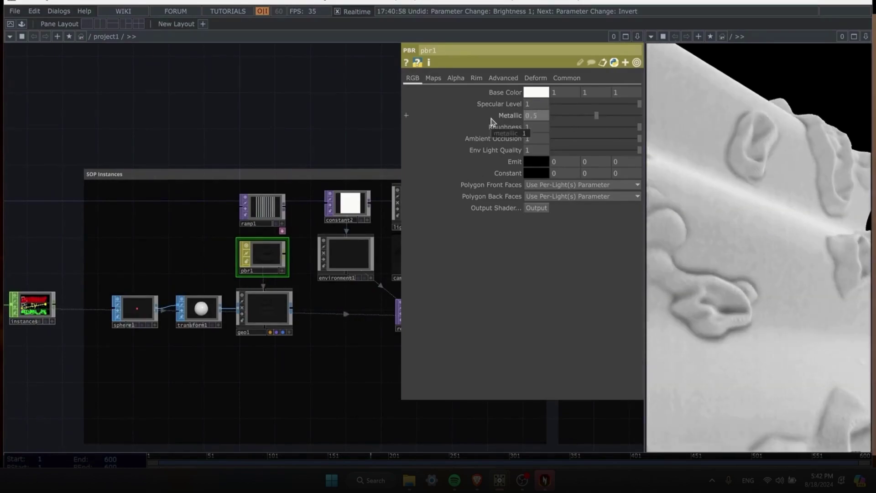
text(0.05)
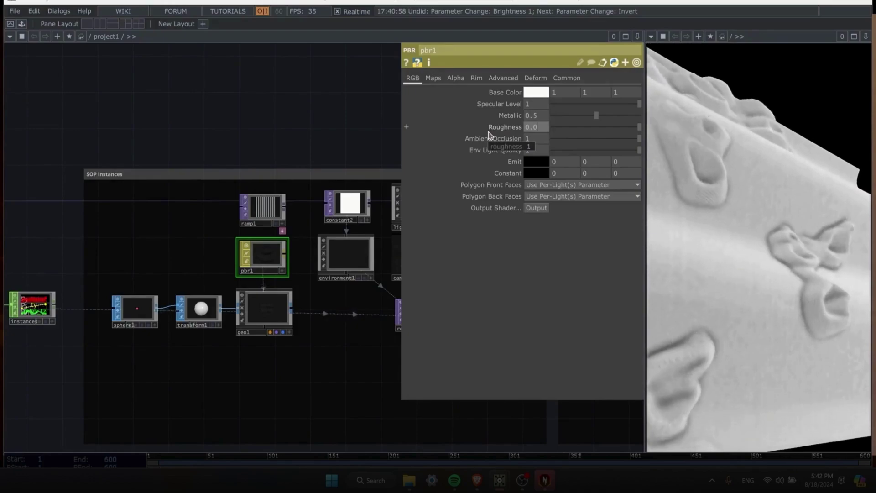
key(Return)
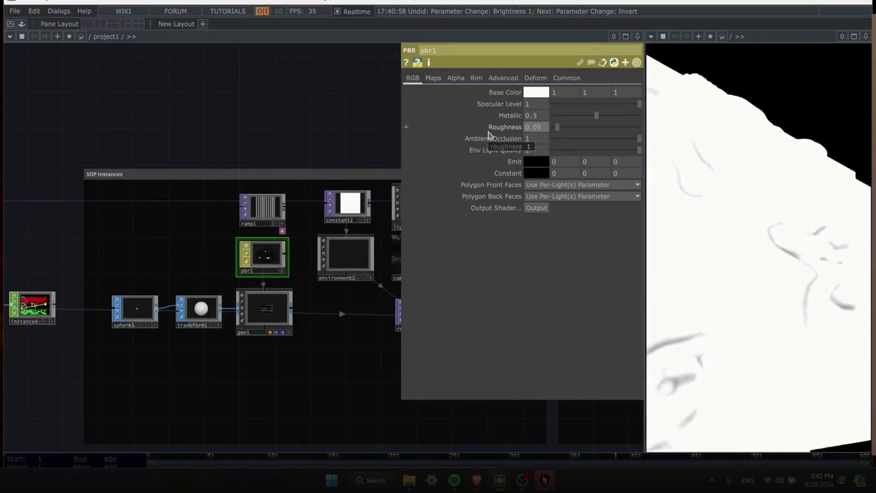
- Set pbr1's Emit colour to white and its Base Color to a light grey of 0.9
click(538, 162)
click(603, 141)
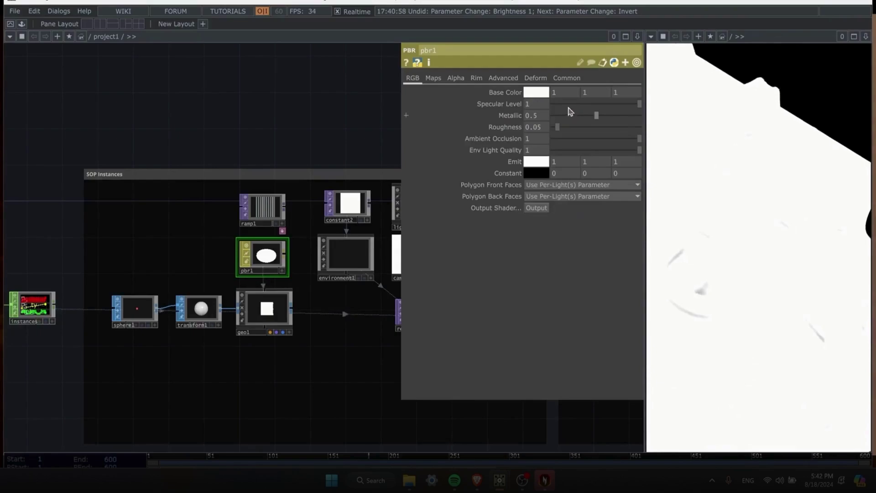
click(546, 94)
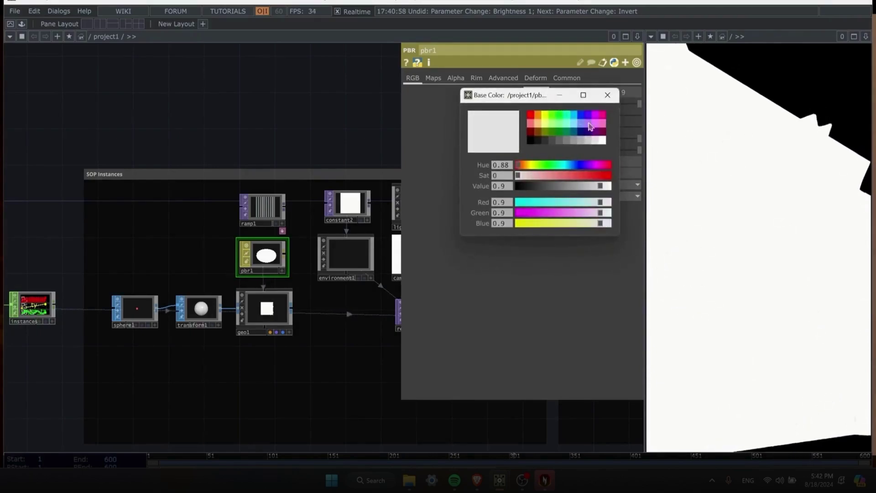
click(595, 141)
- Rename ramp1 to color and assign it as pbr1's Base Color Map and Emit Map
click(433, 78)
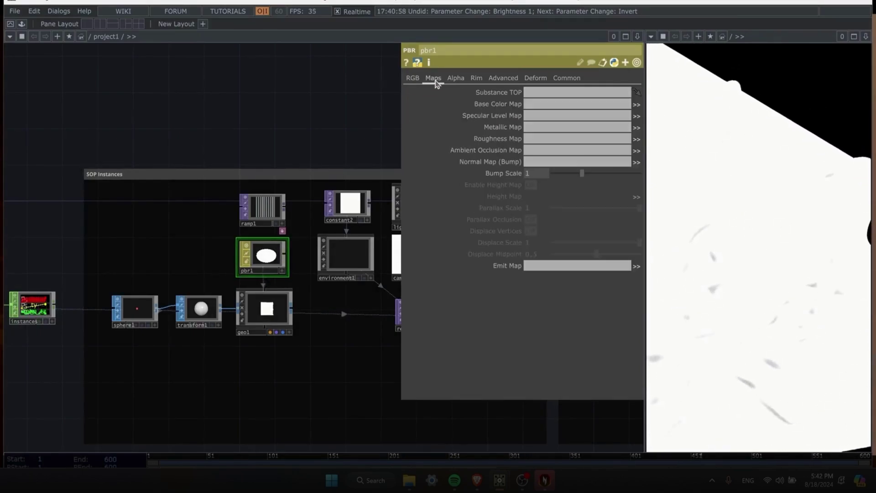
click(263, 227)
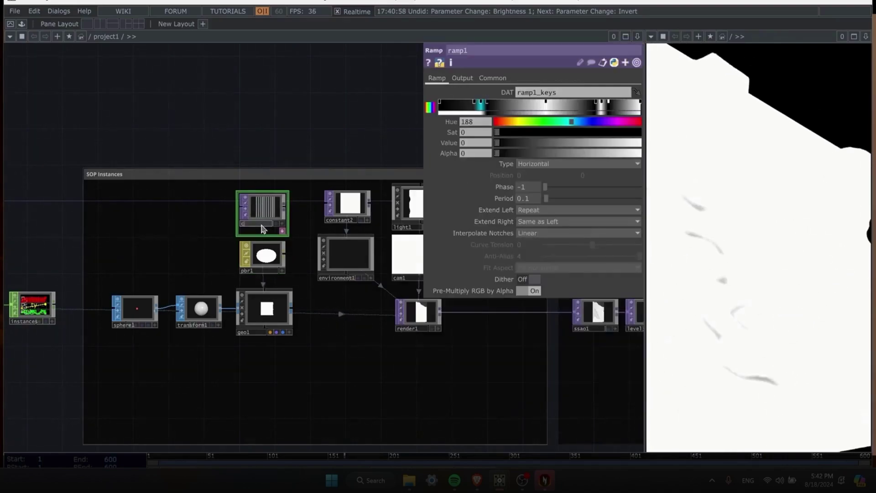
click(264, 256)
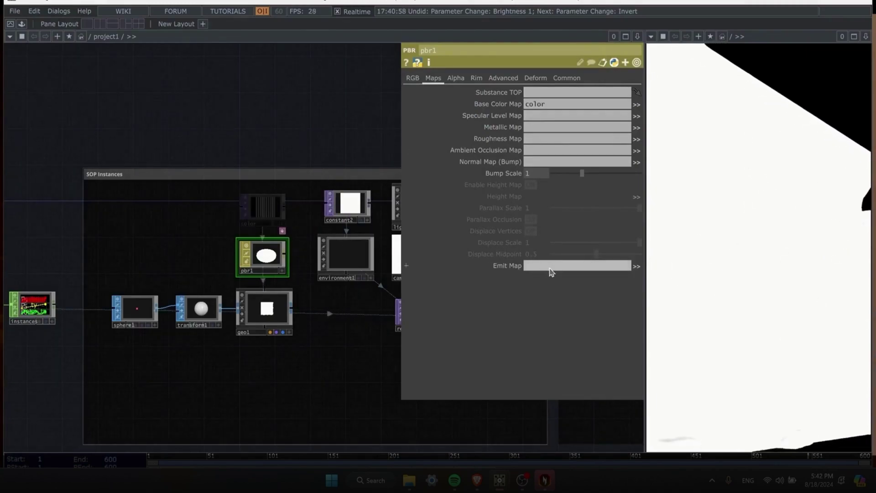
drag(551, 272, 551, 268)
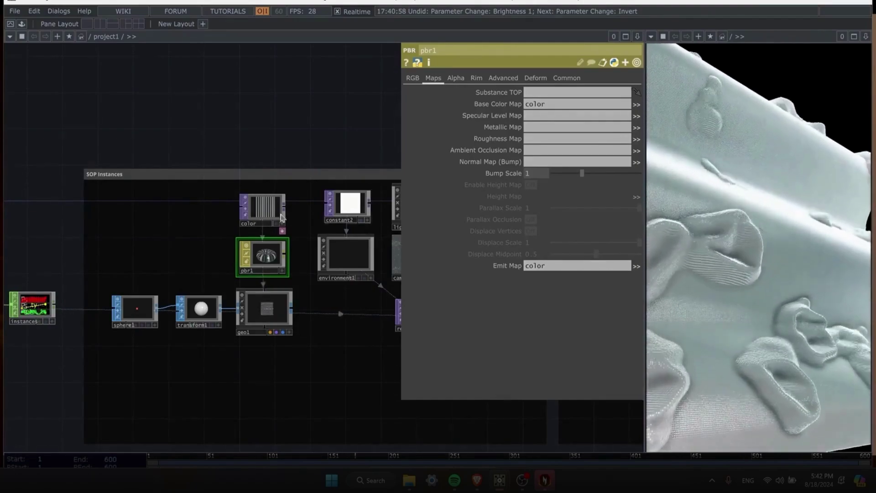
- Set light1's Translate to -5, -0.3, 2.5, its Rotate to -2, 65, 0 and its Pivot to 6, 0.5, -8
scroll(278, 210, up, 10)
click(259, 192)
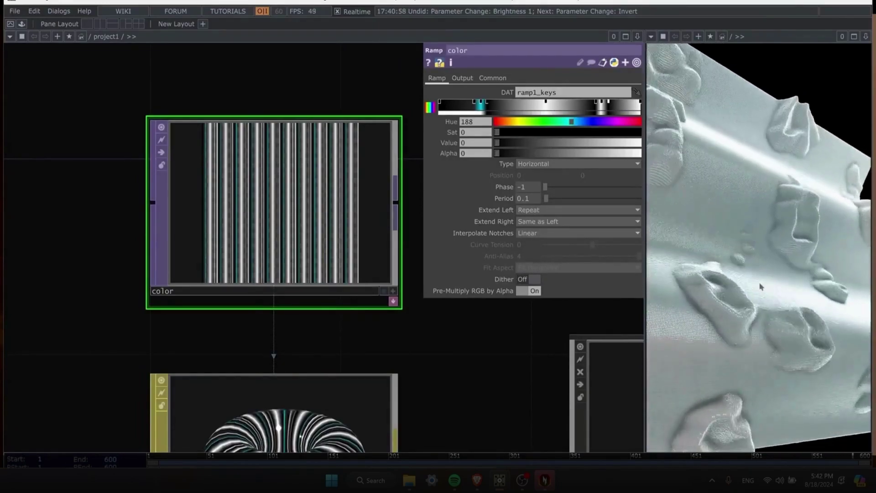
scroll(266, 222, down, 6)
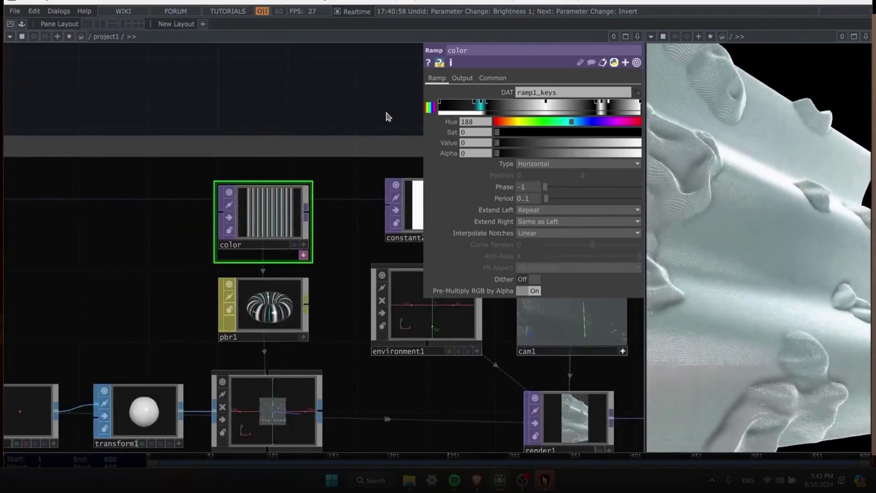
scroll(386, 116, down, 4)
drag(386, 112, 266, 107)
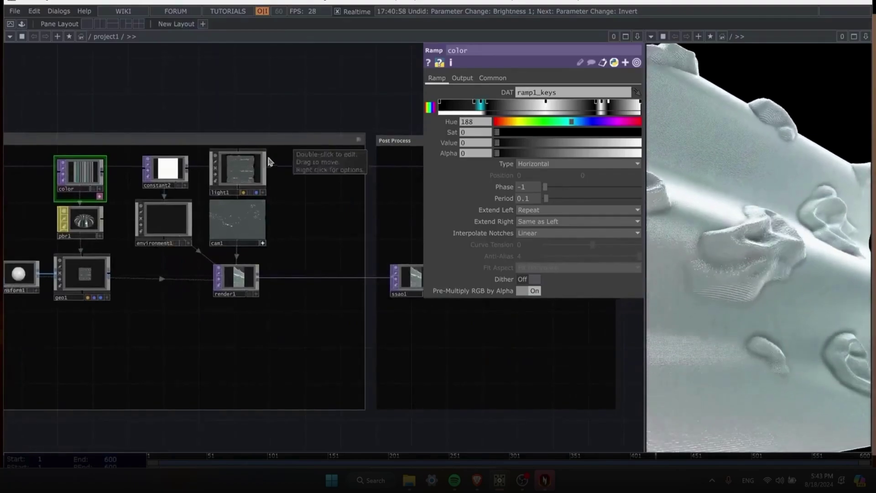
click(252, 169)
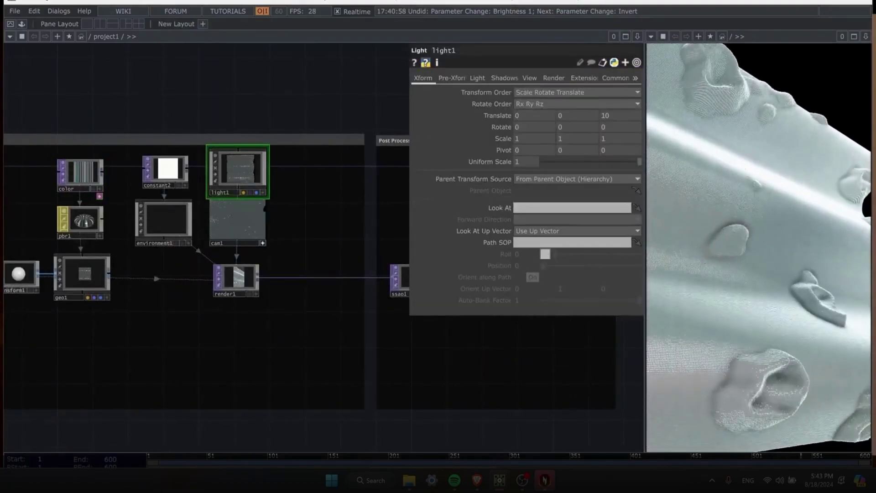
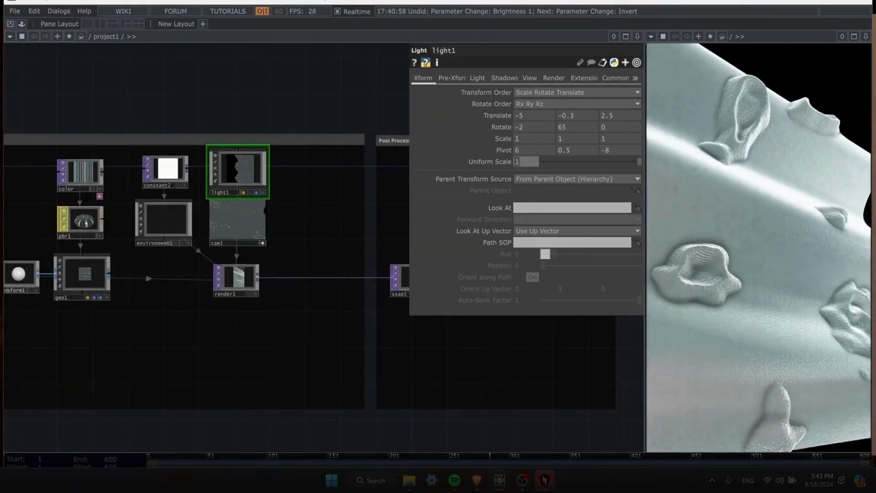
- Set light1's Shadow Type to Soft, 2D Mapped and save the project
click(478, 78)
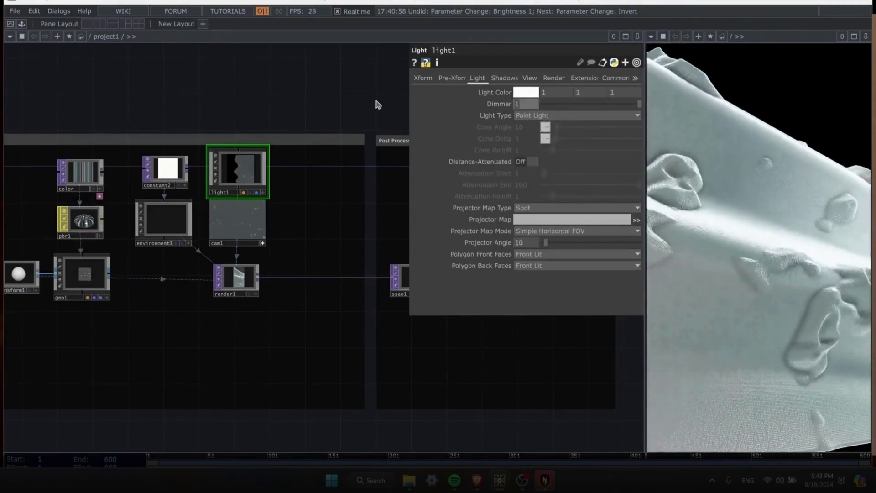
click(511, 81)
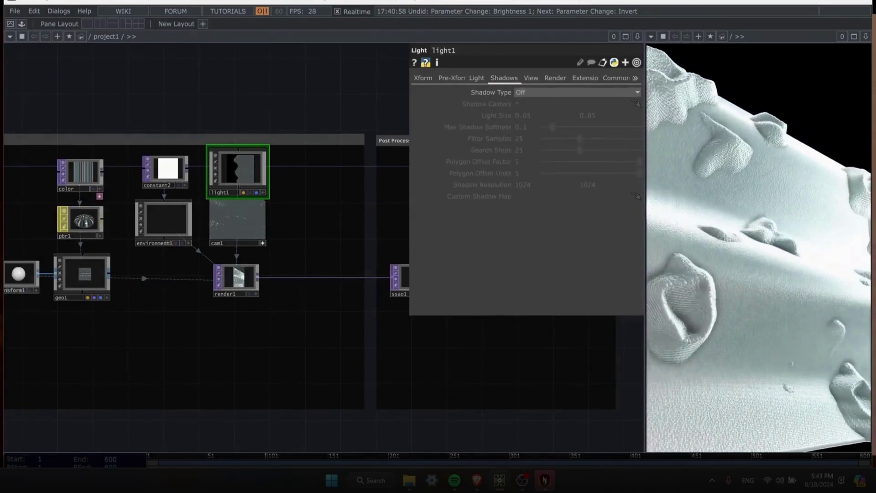
click(530, 94)
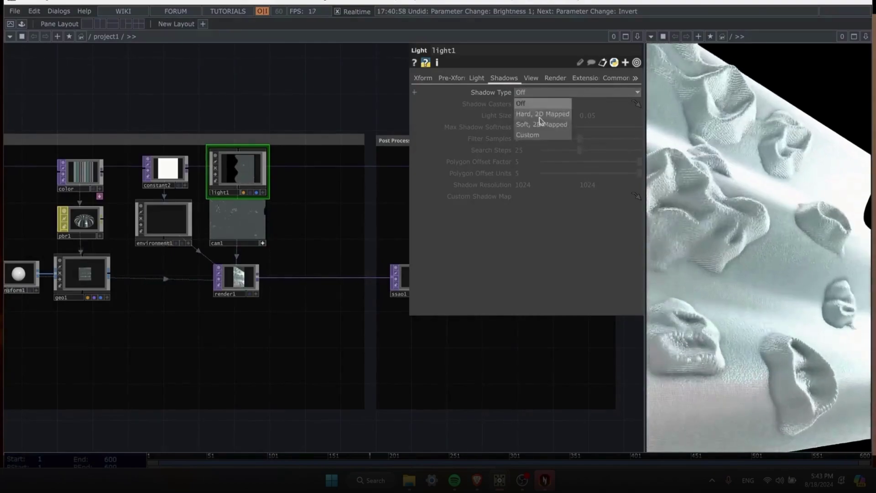
click(538, 125)
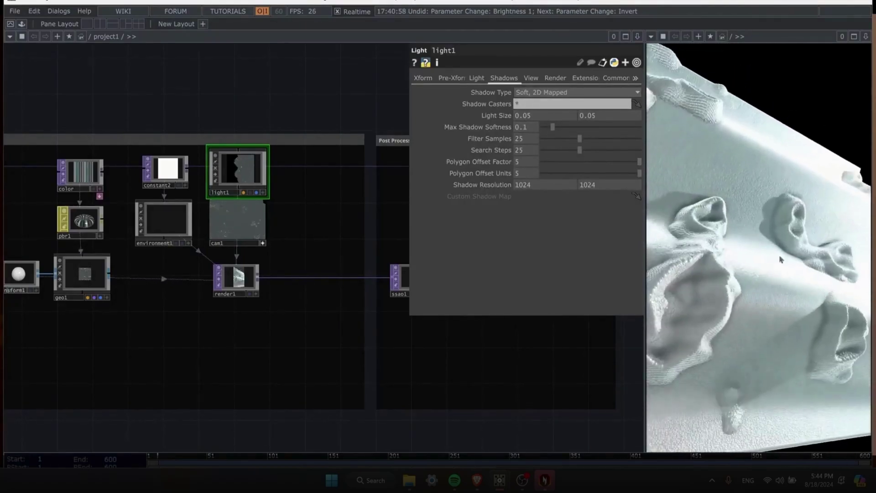
drag(375, 112, 206, 106)
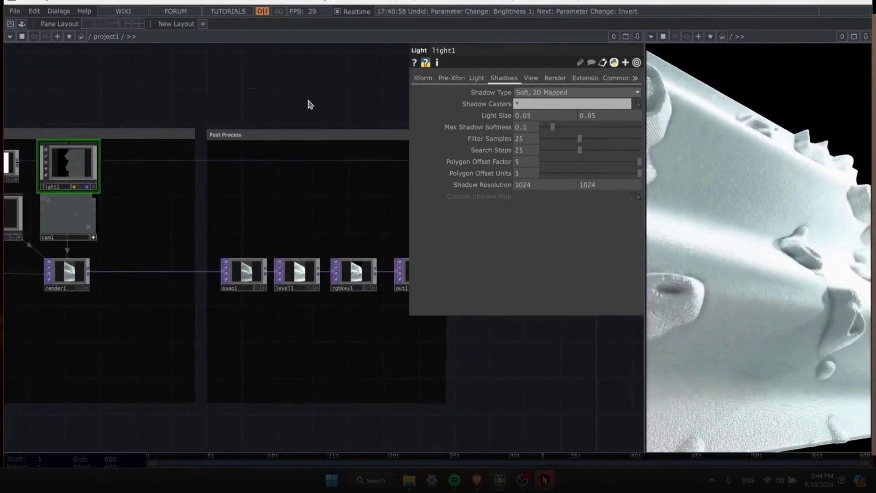
key(ctrl+s)
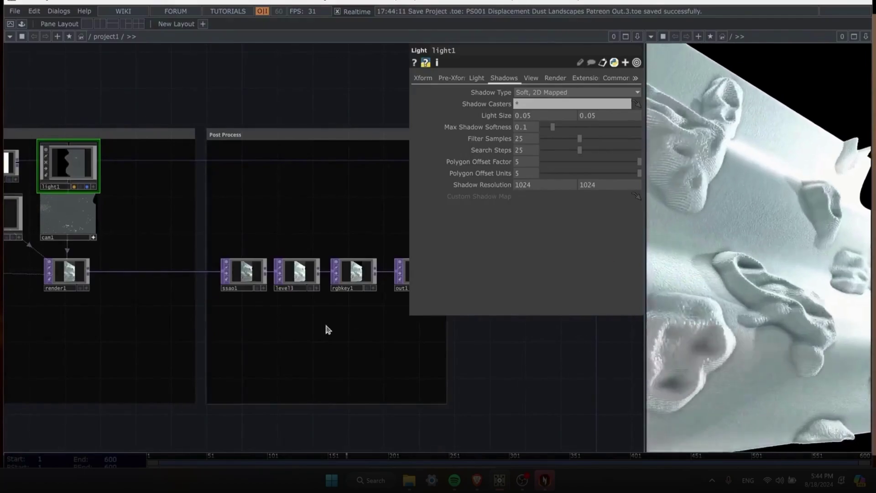
- Set the Pixel Format of level3 in the Post Process group to 32-bit float (Mono)
drag(517, 370, 460, 374)
click(228, 287)
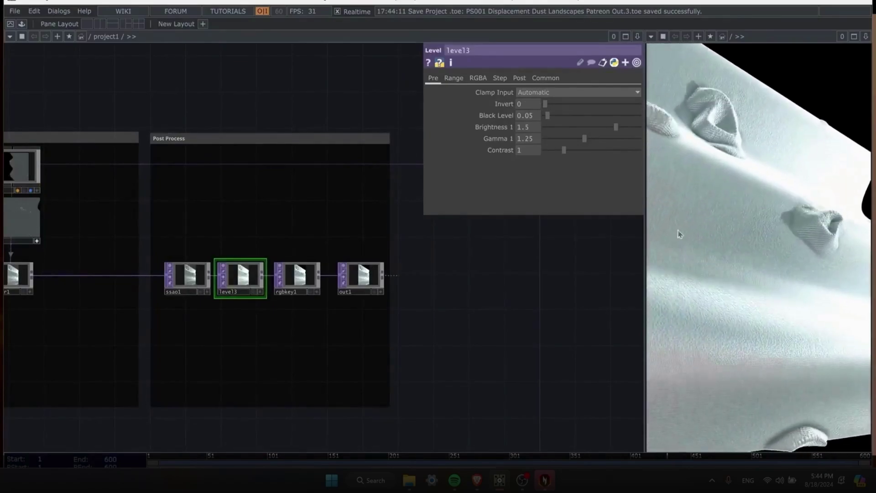
click(545, 77)
click(578, 207)
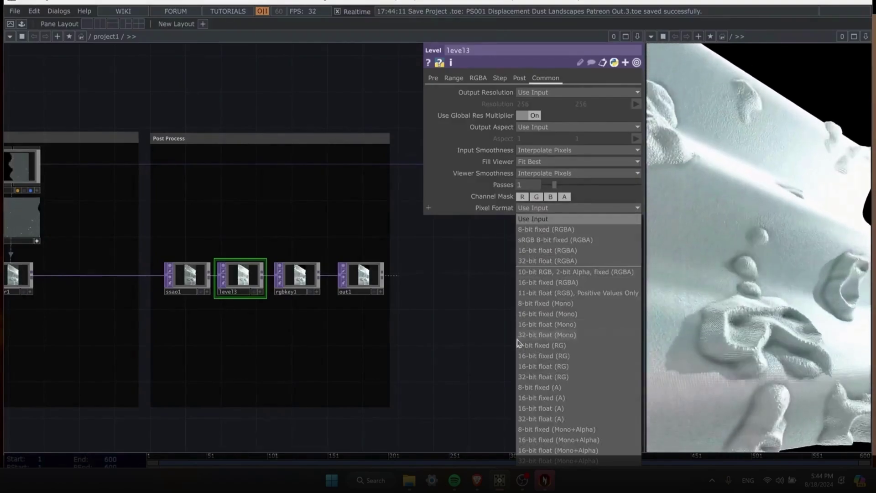
click(543, 336)
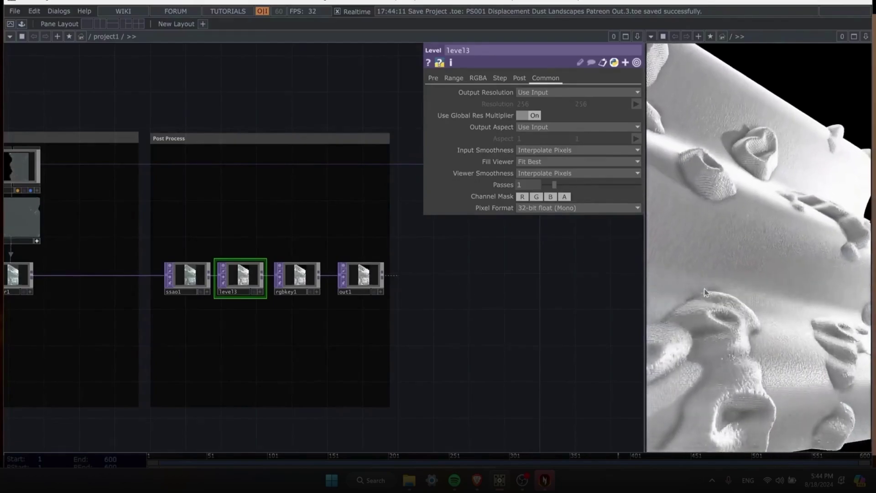
- Set level3's Black Level to 0.21 and Brightness 1 to 1.45
scroll(490, 288, down, 3)
click(433, 79)
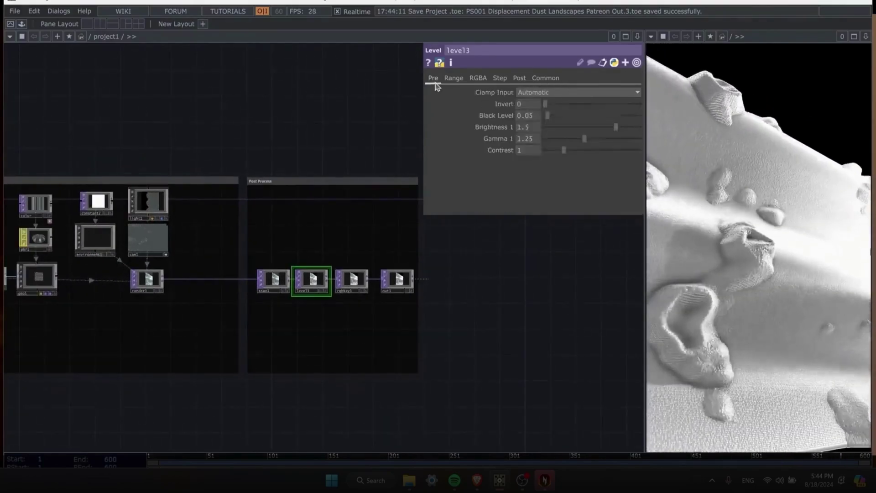
drag(378, 106, 350, 124)
click(555, 117)
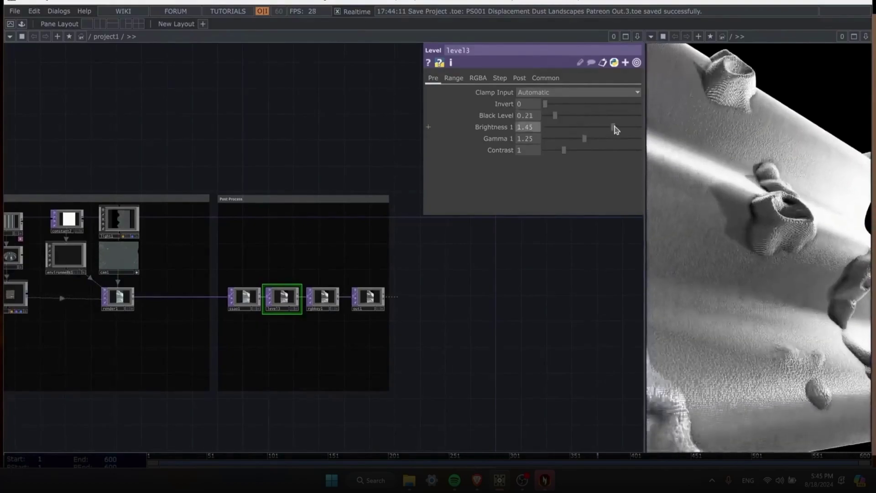
drag(137, 157, 375, 153)
scroll(375, 152, up, 5)
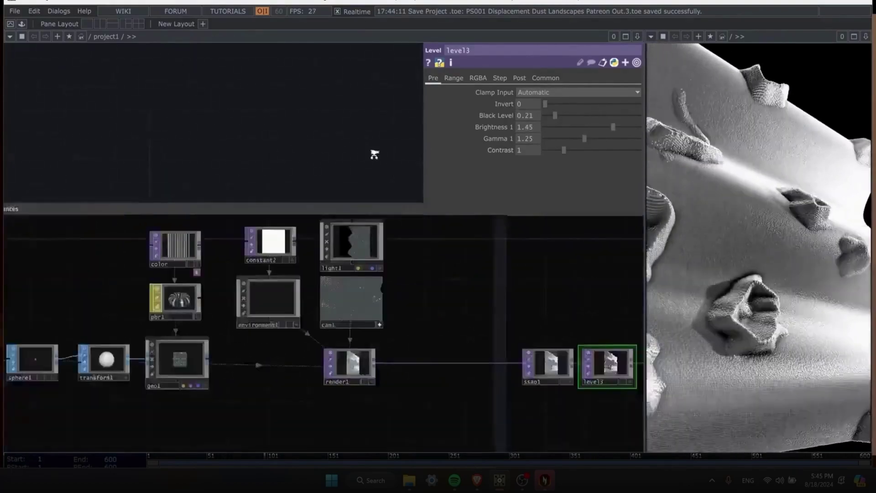
drag(337, 115, 308, 44)
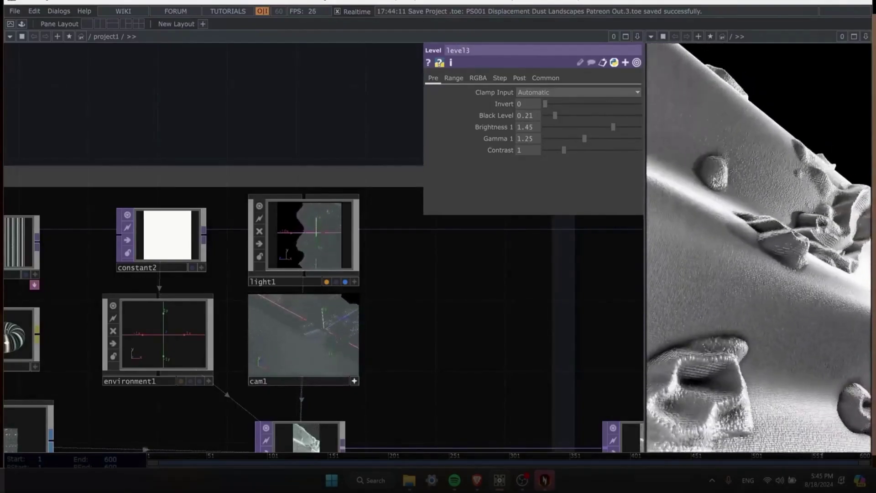
scroll(375, 130, down, 3)
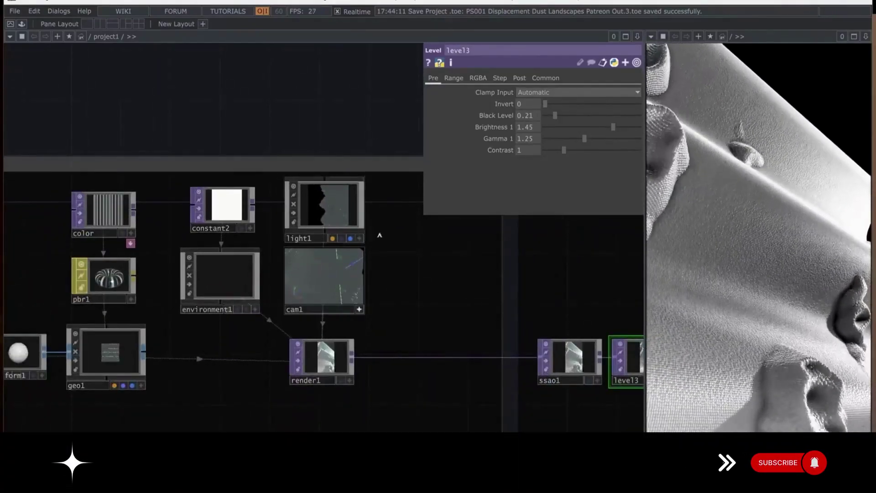
scroll(358, 237, up, 3)
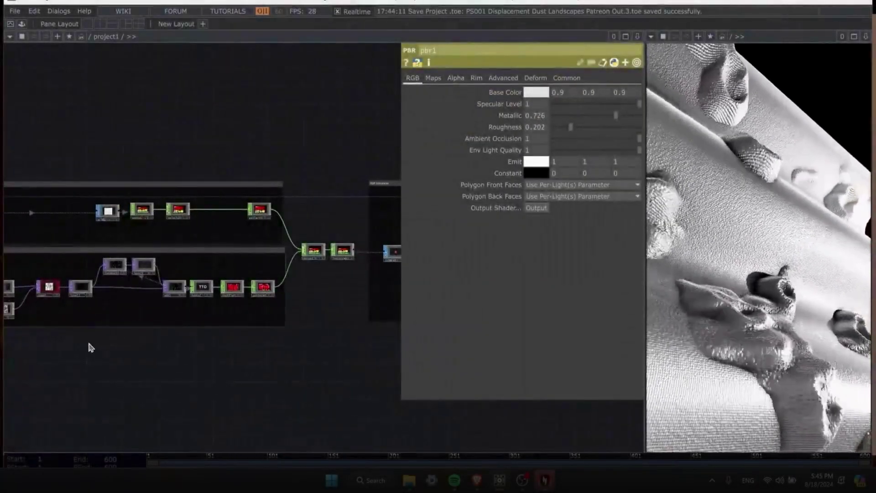
- Try the Add operation on comp1 in the Z Coordinate Displacement group
scroll(252, 336, up, 5)
click(241, 305)
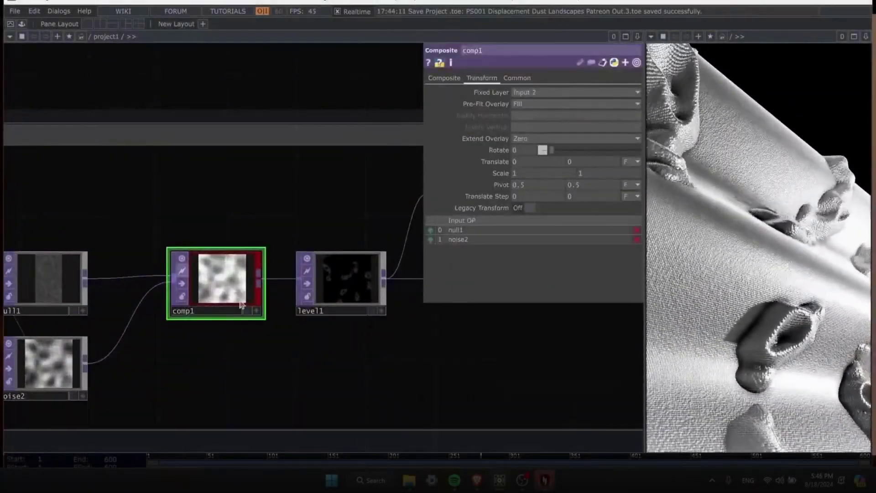
click(444, 78)
click(555, 138)
click(534, 157)
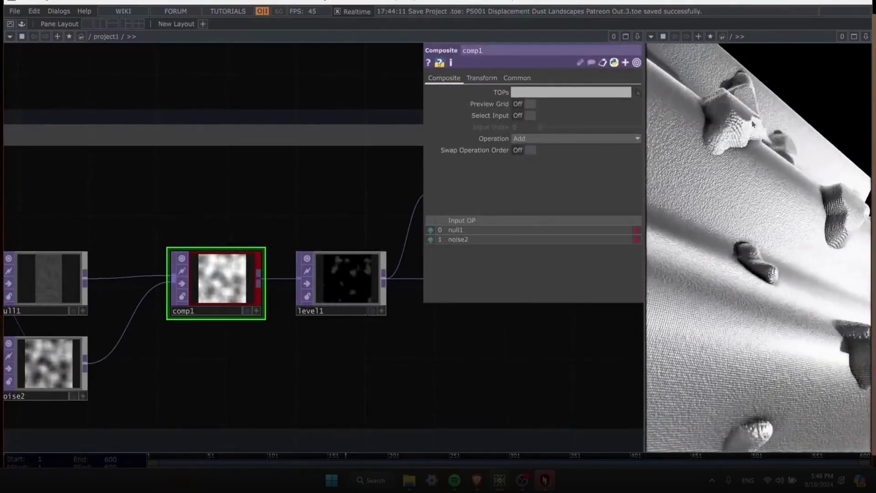
- Set noise2's Period to 0.89 and its Amplitude to 0.52
scroll(311, 178, down, 3)
click(121, 314)
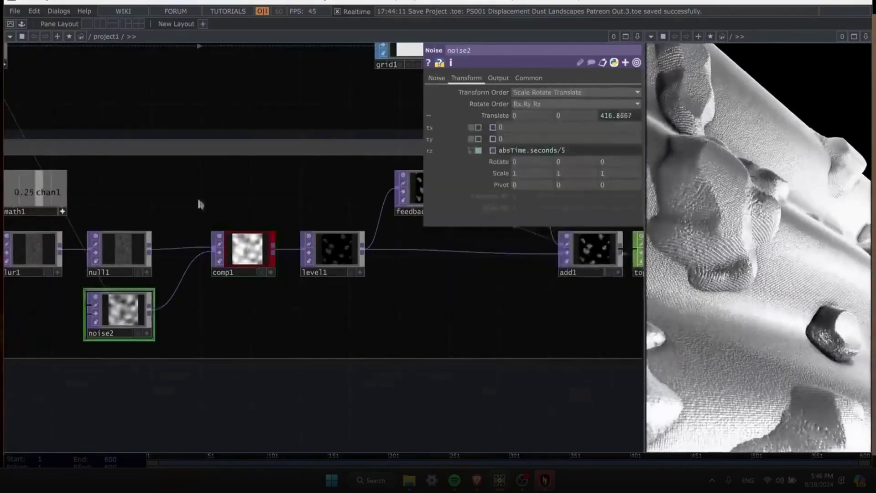
click(436, 78)
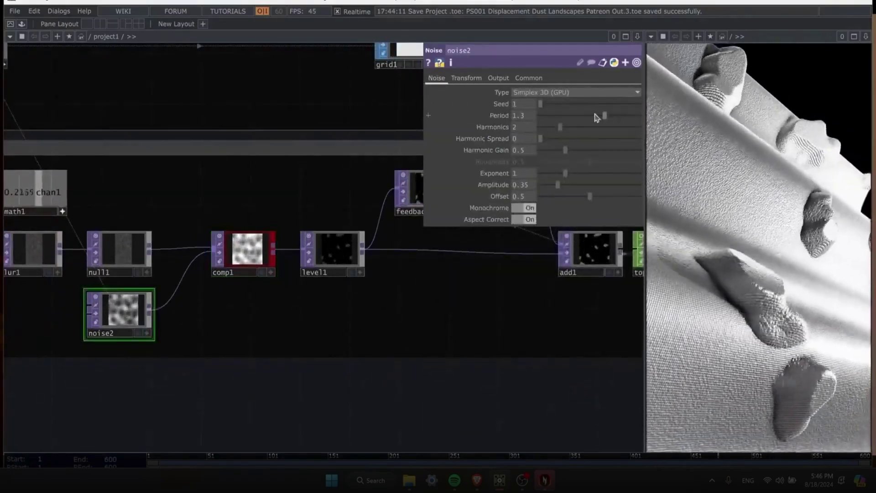
mouse_move(596, 118)
mouse_down()
mouse_move(548, 119)
mouse_move(585, 123)
mouse_up()
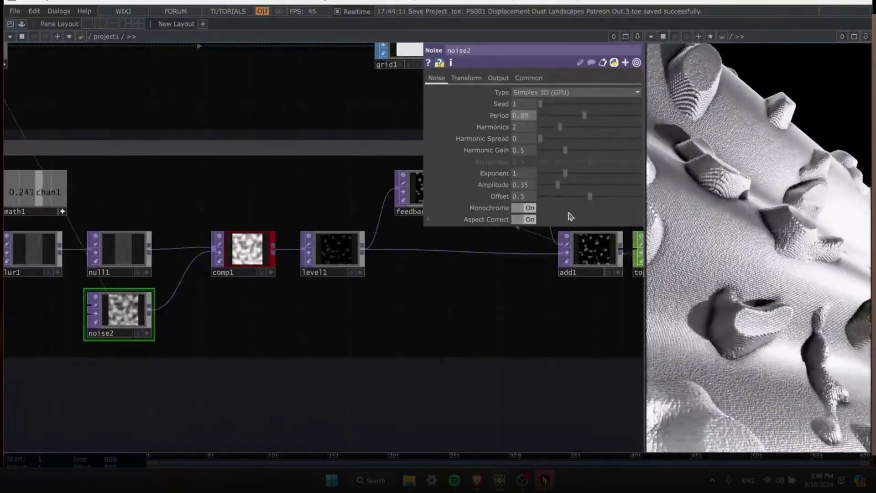
click(566, 184)
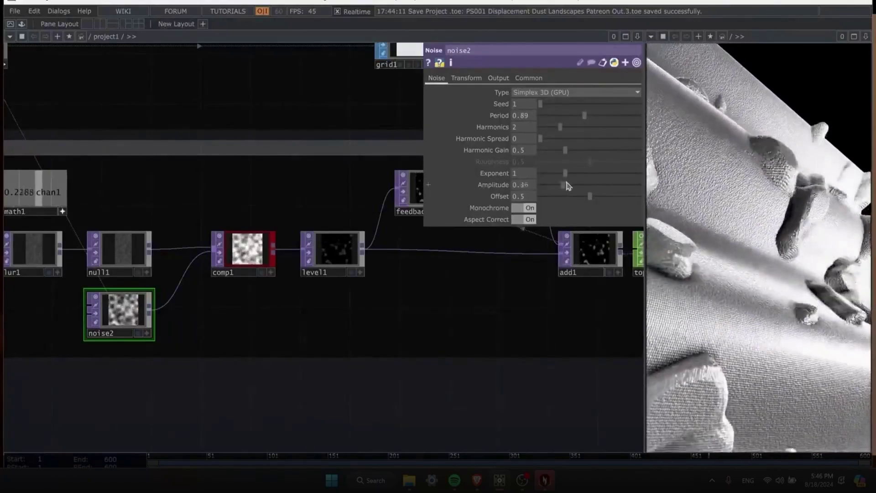
- Try comp1's Operation as Average, followed by Brightest
click(257, 258)
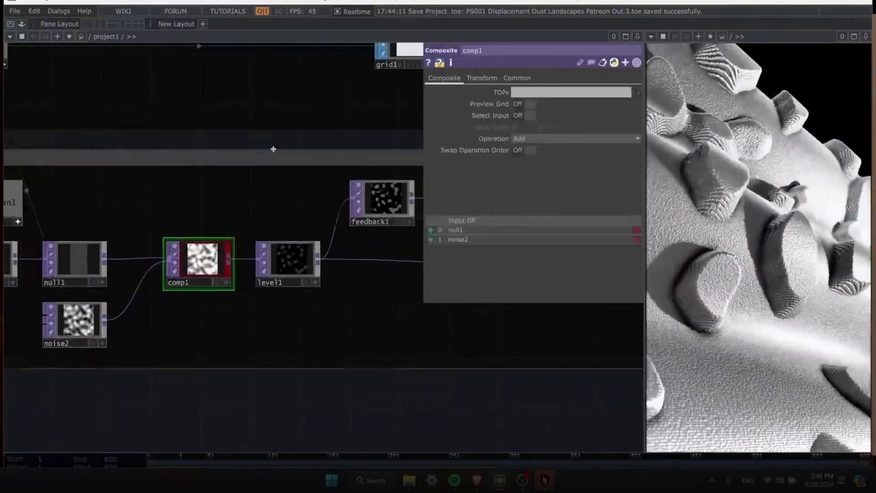
click(606, 140)
click(529, 171)
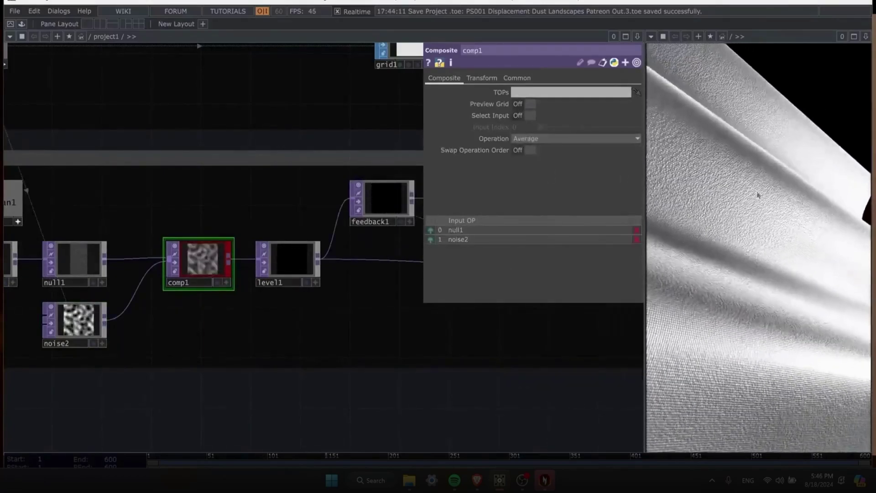
click(578, 143)
click(528, 181)
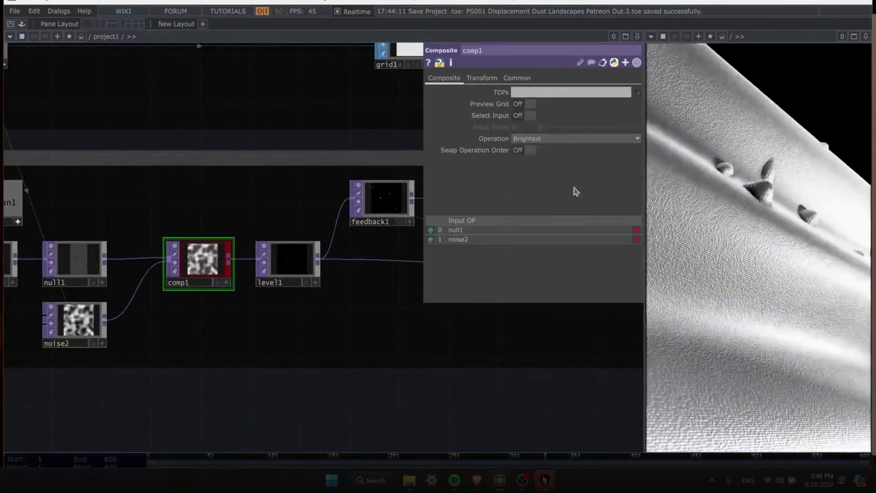
- Try varying level1's Invert, returning it to 0, and set its Brightness 1 to 0.36
click(382, 196)
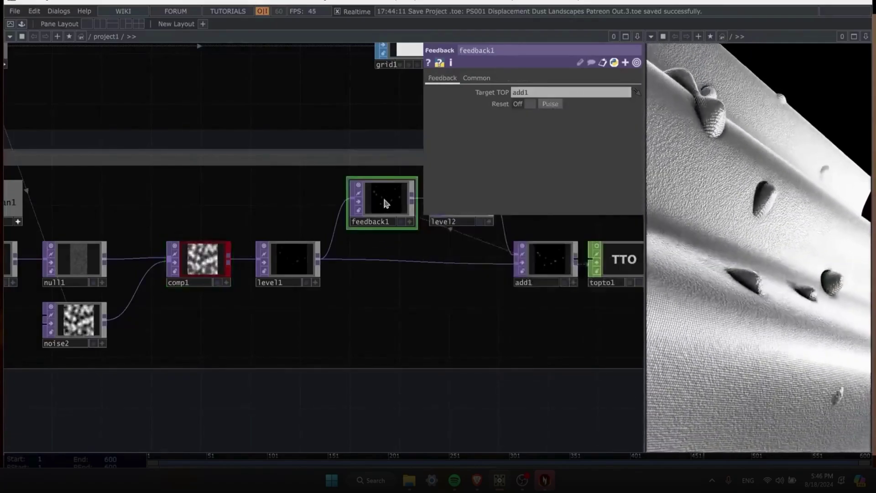
click(278, 259)
drag(591, 105, 545, 105)
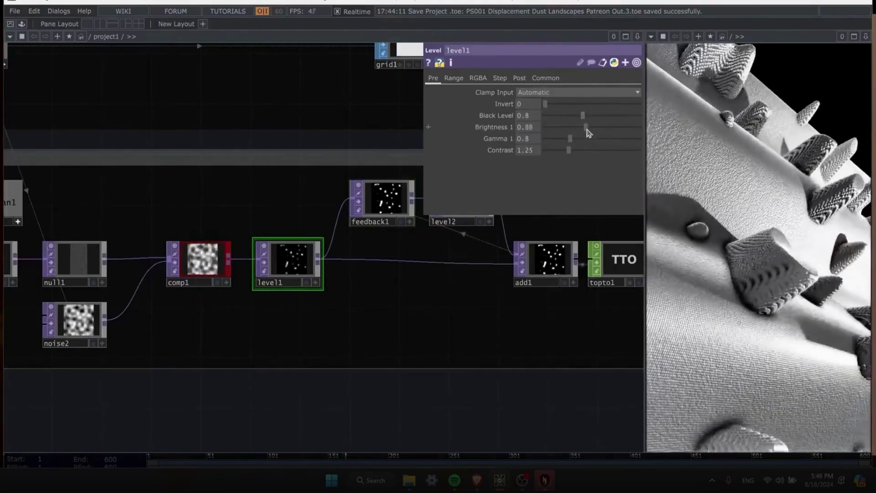
drag(588, 129, 563, 128)
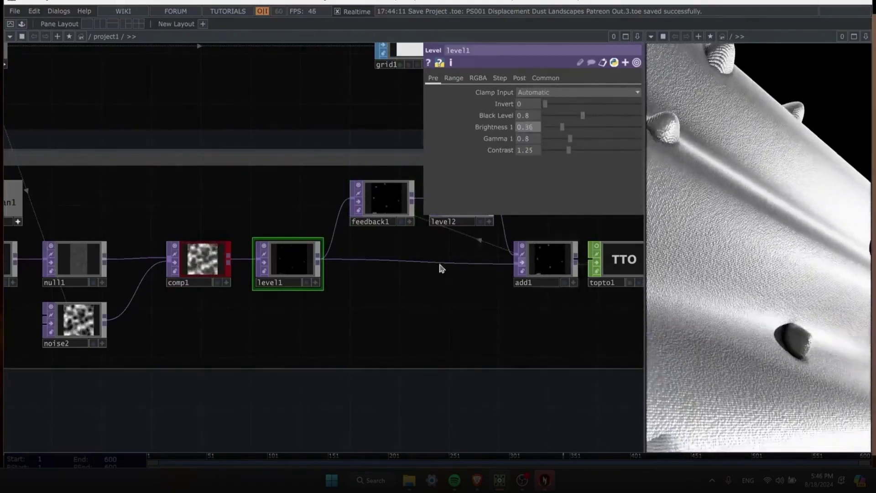
- Check noise1's parameters, try Maximum as comp1's Operation and set it to Difference
drag(177, 379, 499, 375)
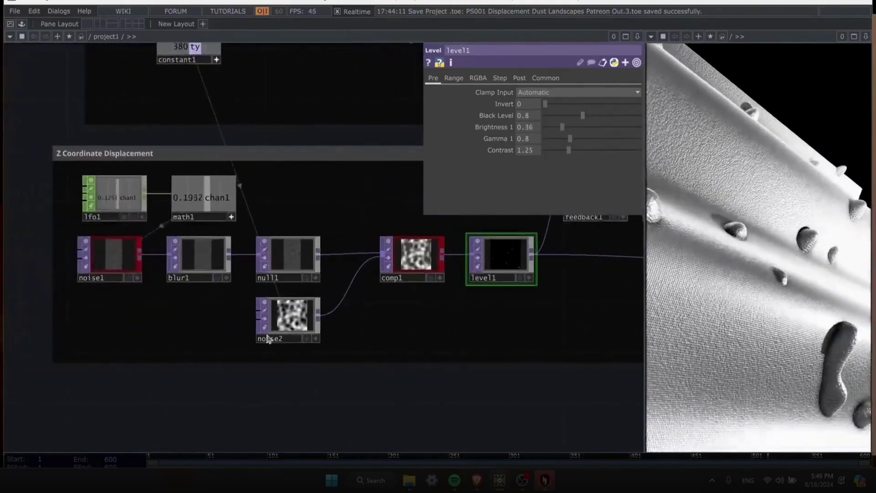
click(110, 255)
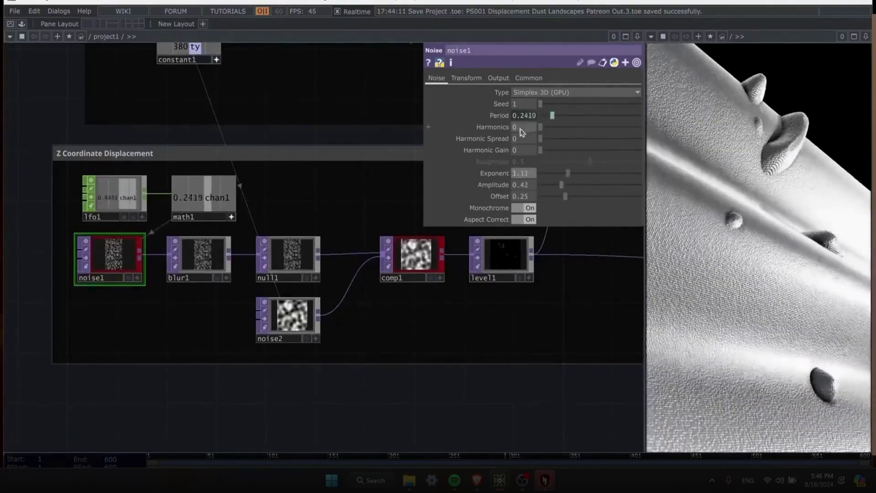
drag(448, 367, 283, 370)
click(261, 267)
click(575, 138)
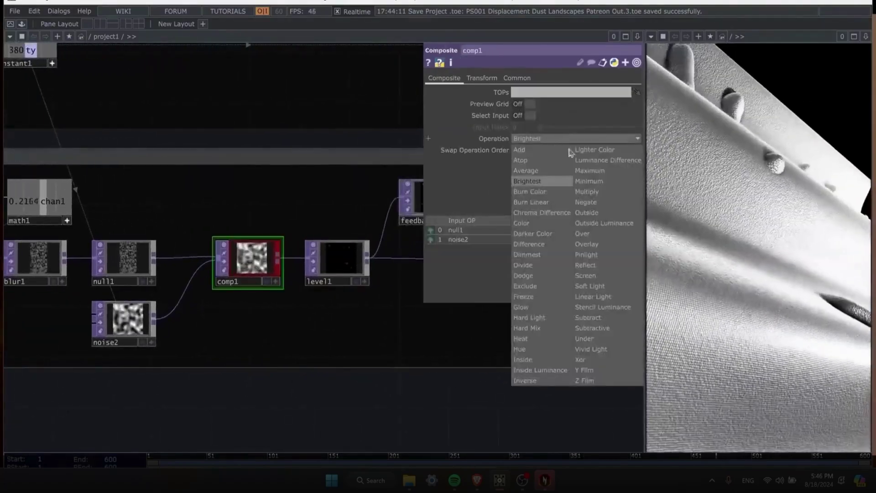
click(598, 174)
click(582, 139)
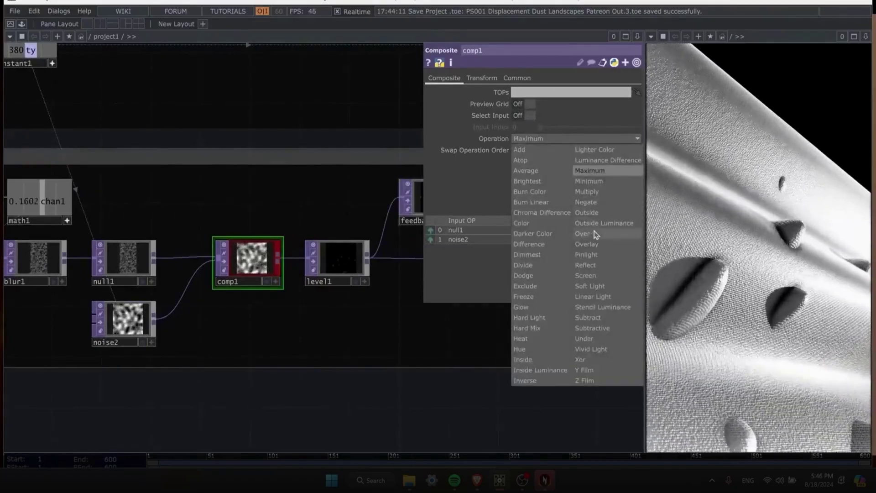
click(529, 244)
click(547, 138)
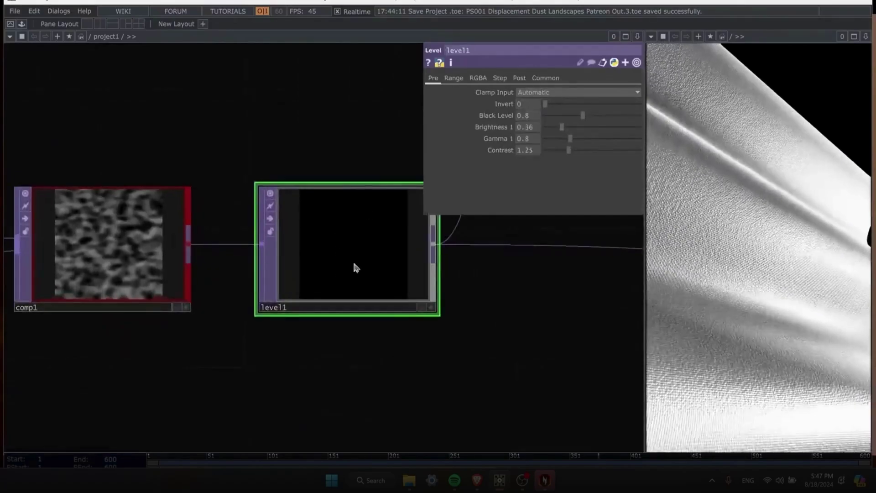
- Set level1's Black Level to 0 and its Brightness 1 to 0.72
drag(583, 114, 577, 133)
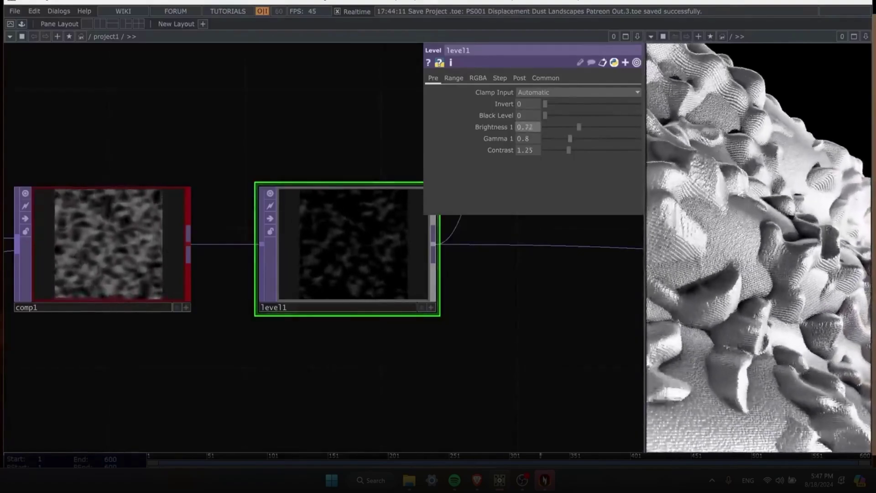
scroll(525, 333, down, 4)
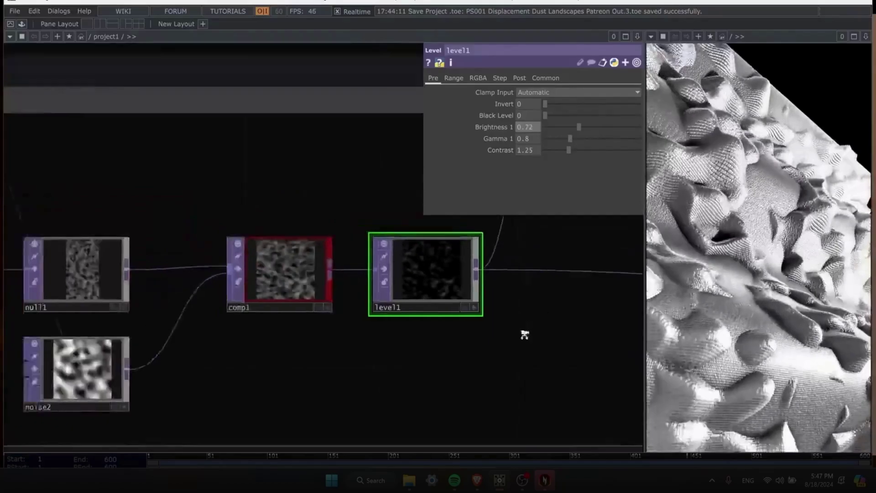
- Set noise2's Period to 0.6
click(143, 360)
drag(364, 134, 281, 169)
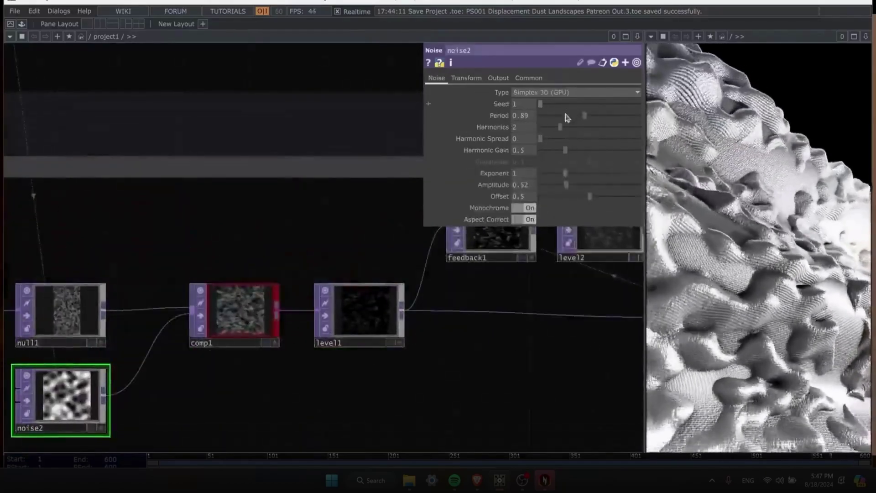
mouse_move(583, 117)
mouse_down()
mouse_move(623, 118)
mouse_move(567, 119)
mouse_up()
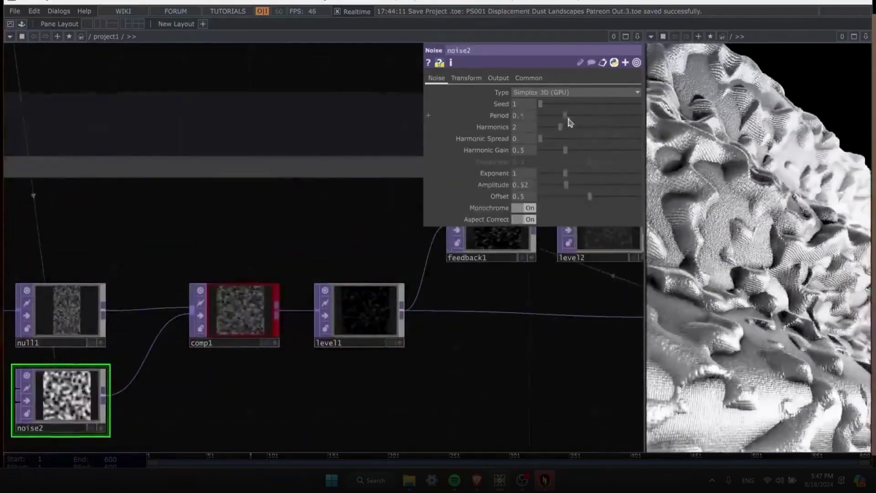
- Compare the parameters of pattern1 and pattern2
scroll(353, 176, down, 3)
drag(509, 349, 356, 351)
drag(607, 353, 292, 386)
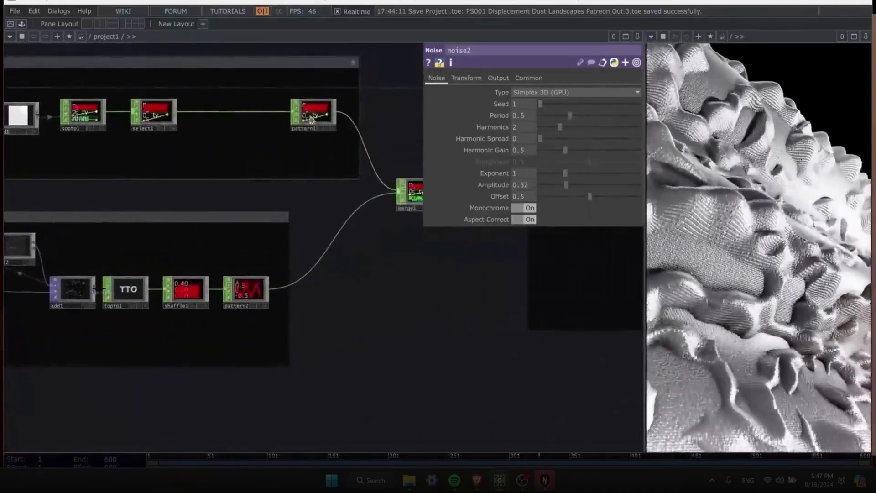
click(312, 116)
click(250, 293)
click(313, 112)
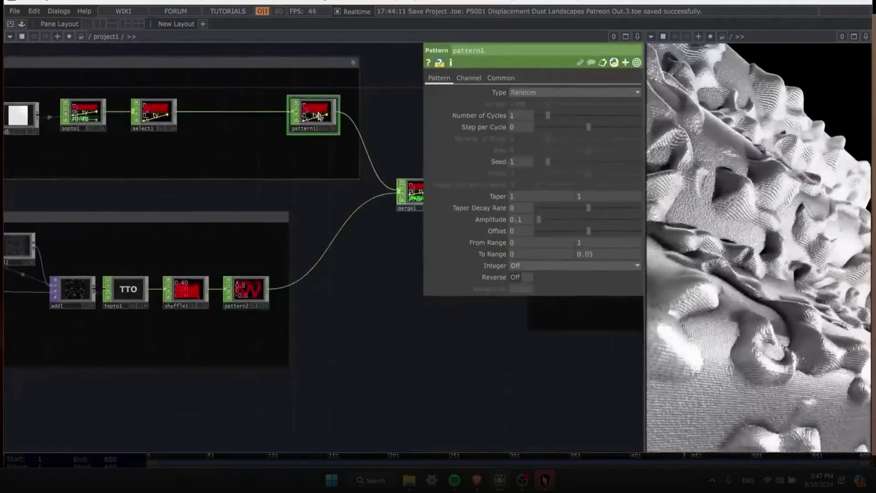
click(250, 297)
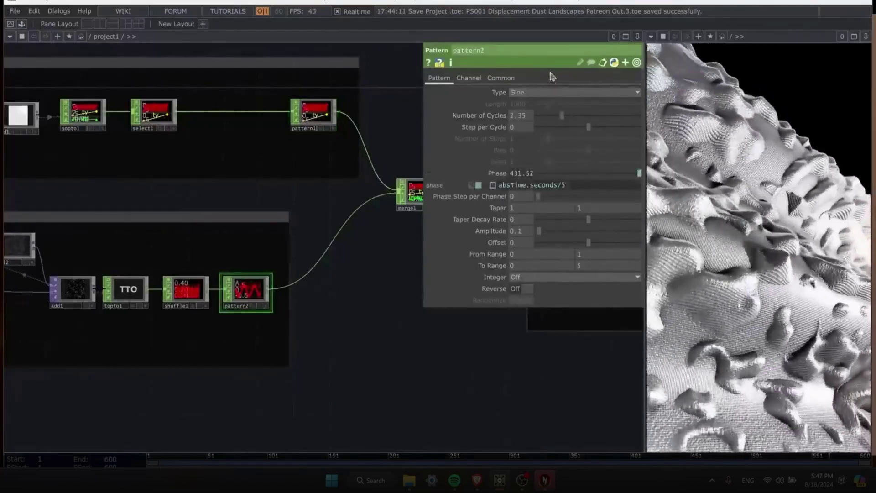
- Try the Sine type on pattern1 and return it to Random
click(317, 114)
click(536, 94)
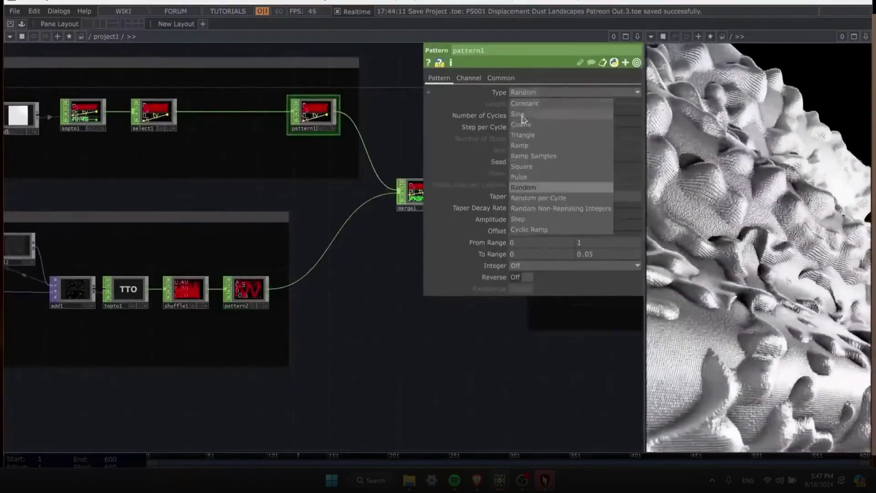
click(523, 118)
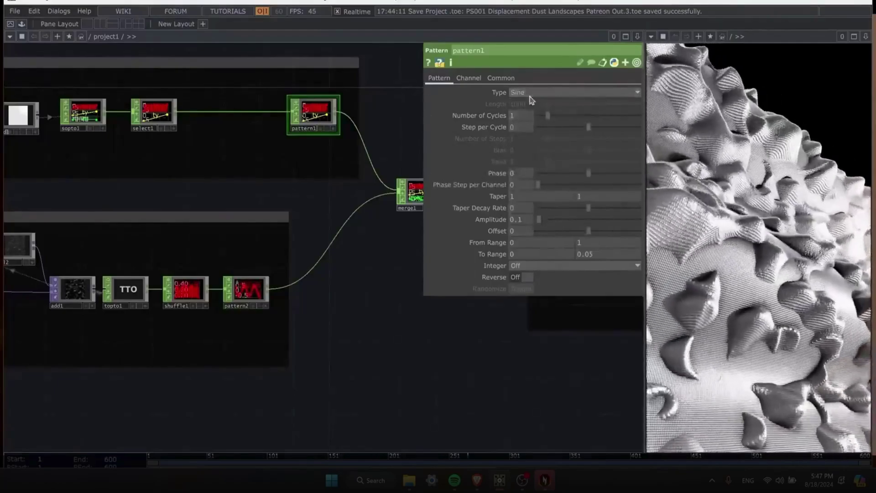
click(531, 95)
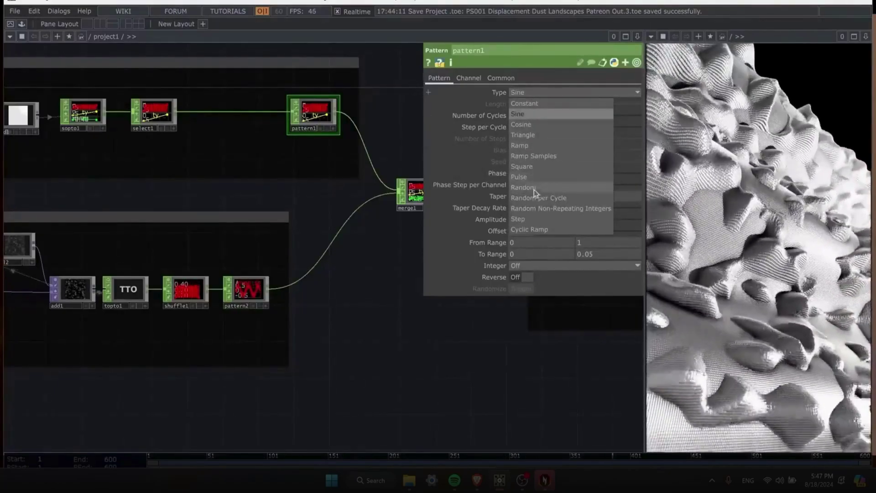
click(523, 188)
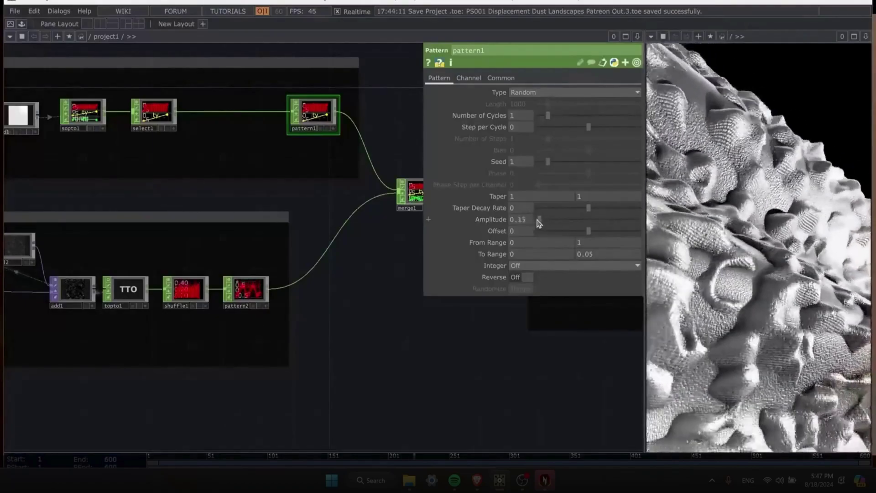
- Set pattern2's Amplitude to 0.1, its upper To Range value to 9.1 and its Number of Cycles to 3.11
click(267, 295)
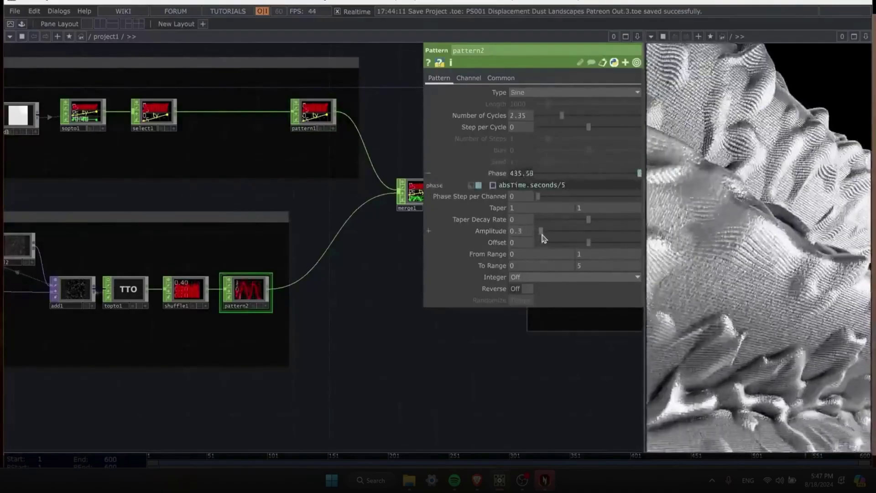
drag(542, 237, 541, 237)
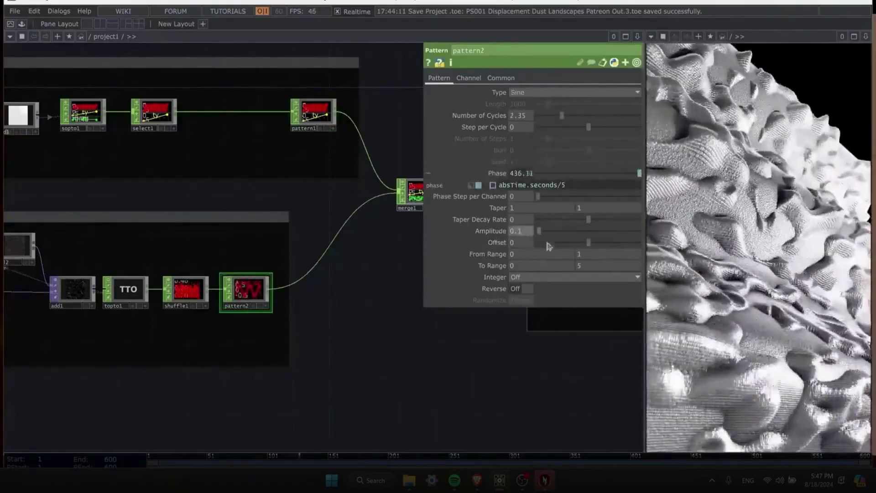
middle_click(585, 266)
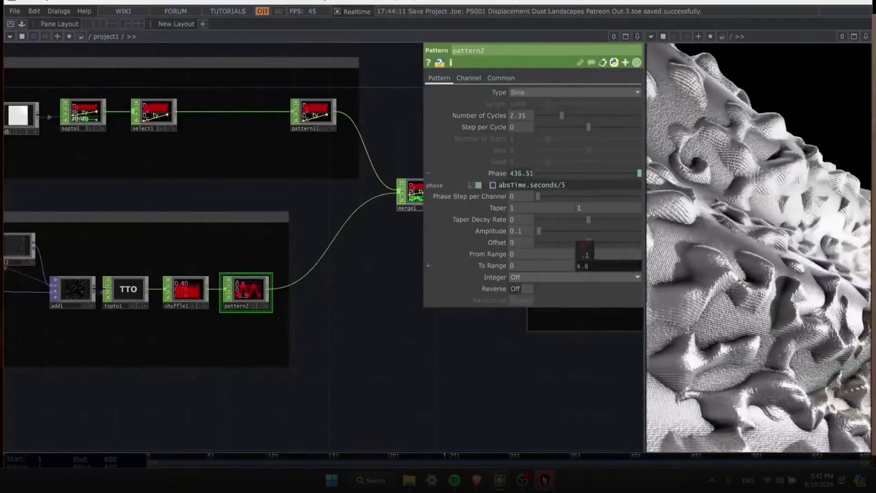
middle_drag(584, 251, 768, 259)
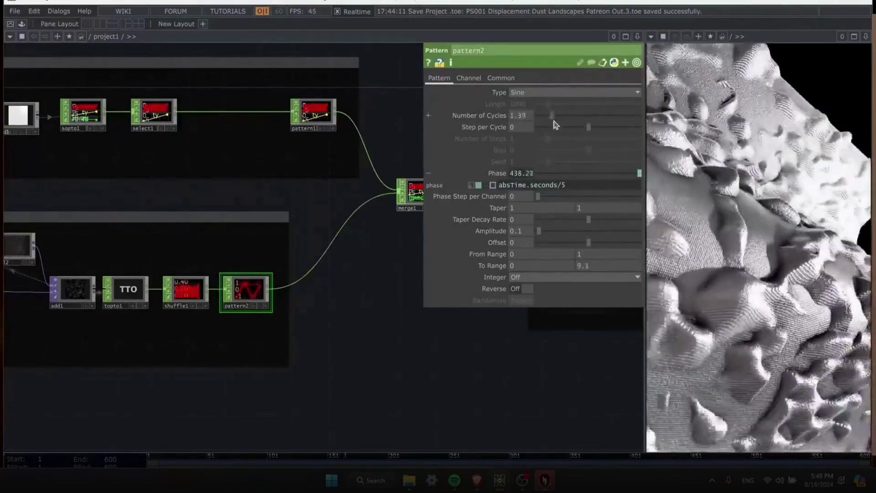
- Set level1's Invert to 1, Black Level to 0 and Brightness 1 to 0.49
scroll(387, 310, down, 4)
drag(243, 375, 110, 363)
drag(417, 344, 203, 352)
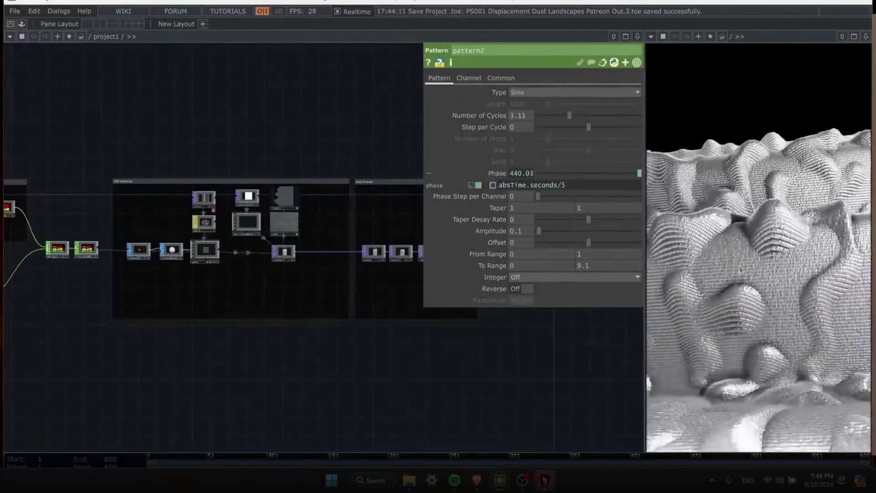
scroll(384, 110, down, 5)
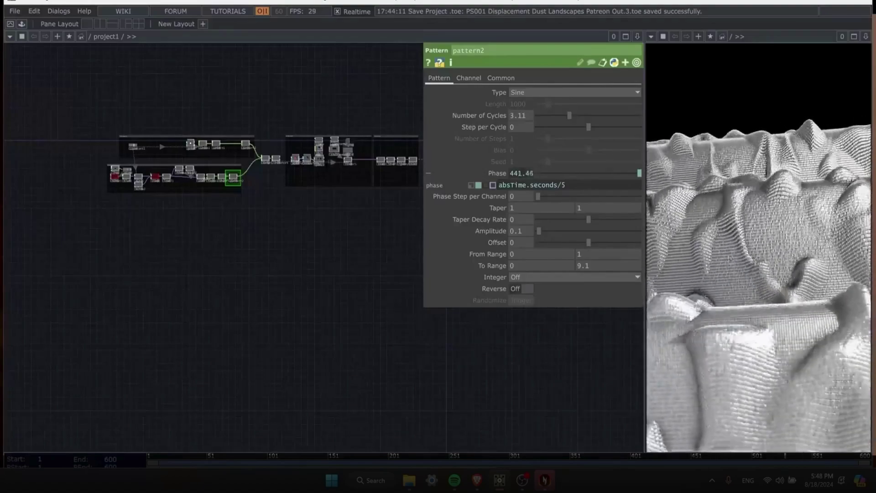
scroll(157, 162, up, 6)
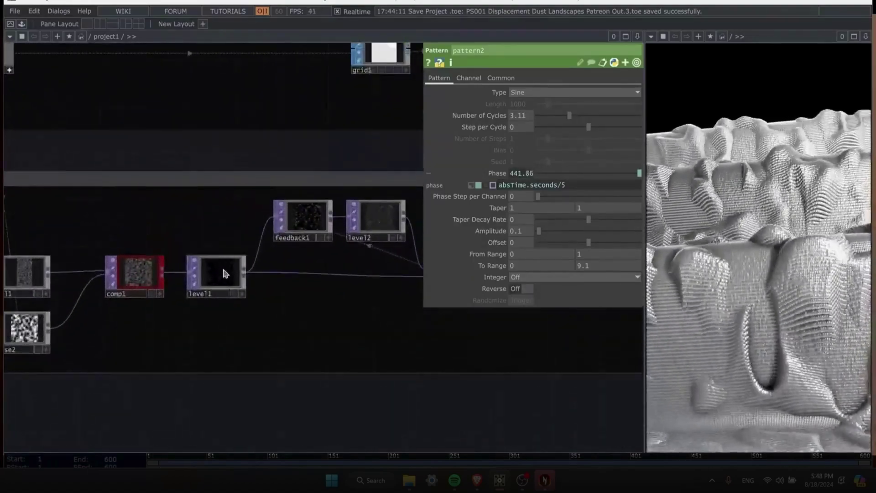
click(225, 274)
drag(546, 118, 555, 120)
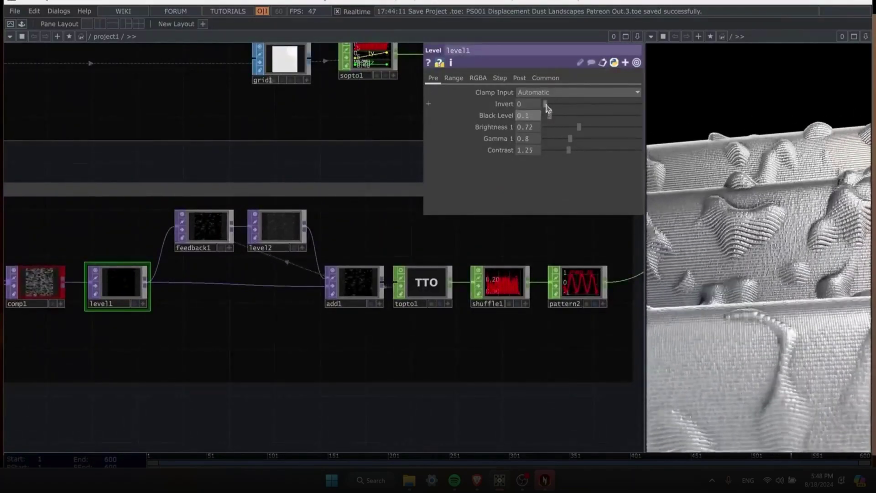
drag(546, 106, 643, 107)
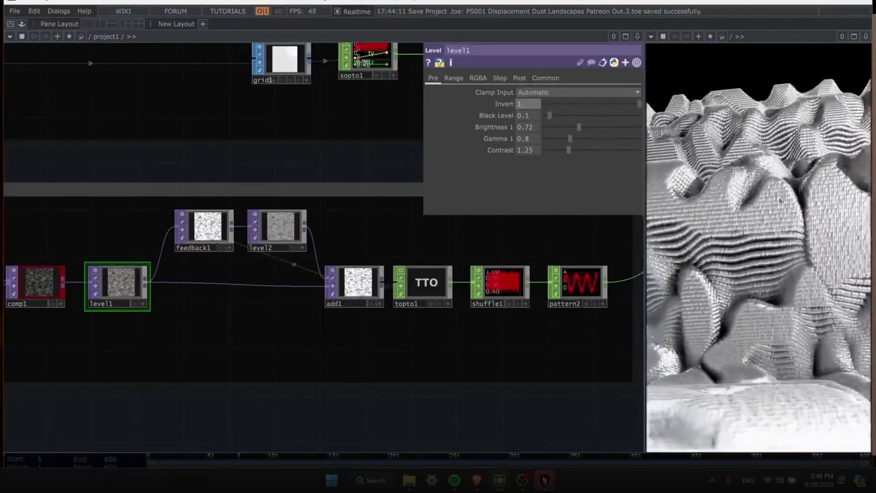
drag(550, 116, 543, 116)
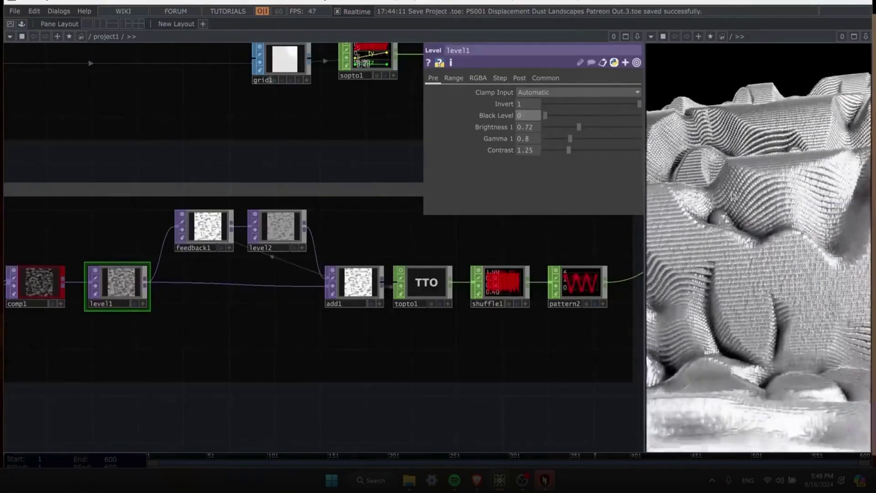
drag(579, 127, 569, 127)
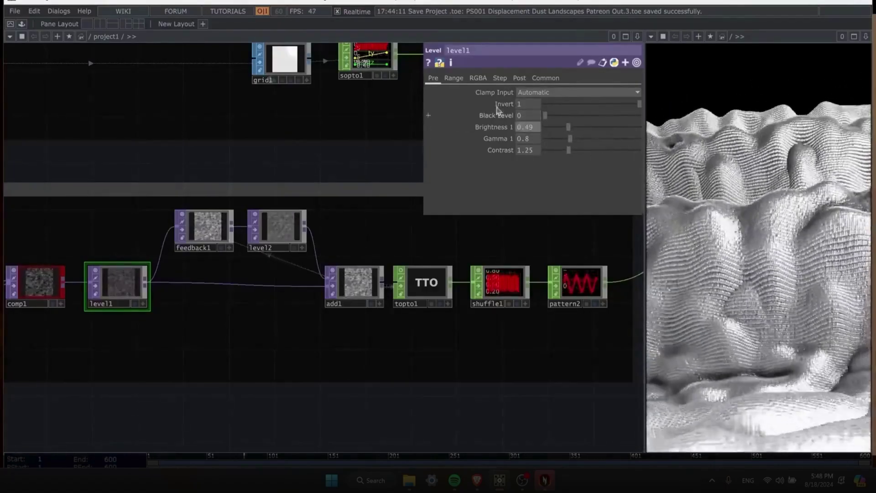
- Try stepping on level1 with a Step Size of 0.084, and turn the stepping off again
click(499, 79)
click(537, 93)
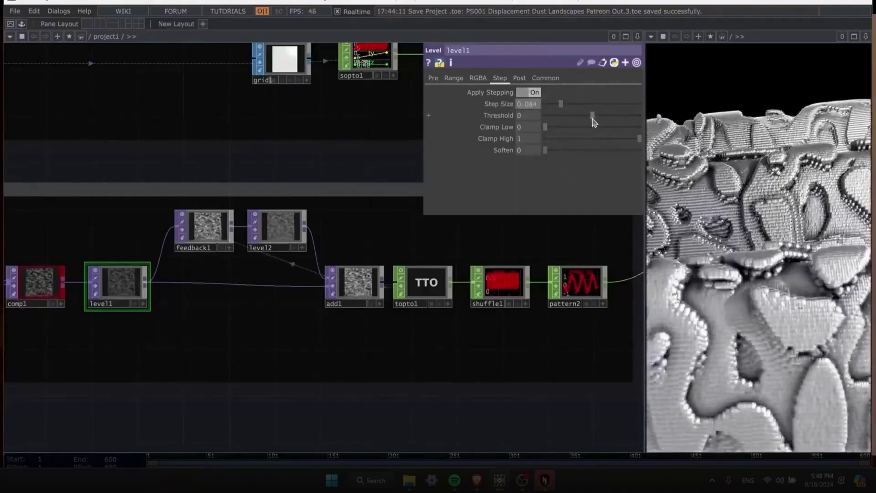
click(535, 93)
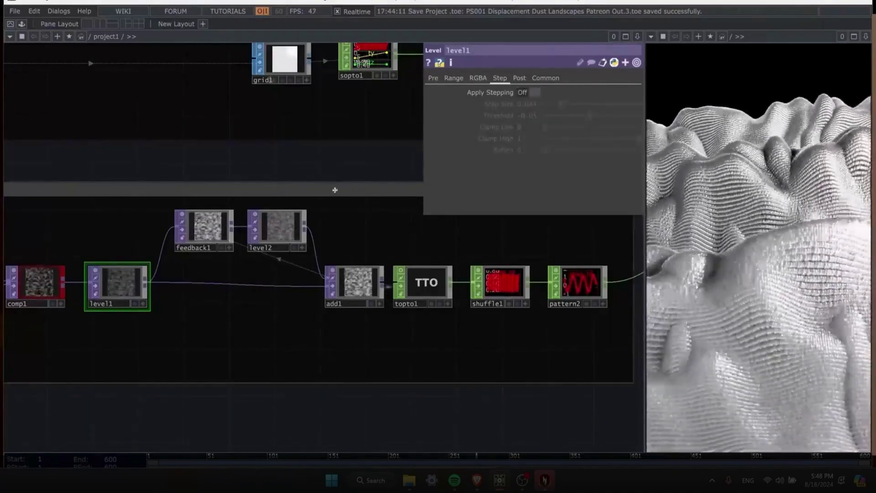